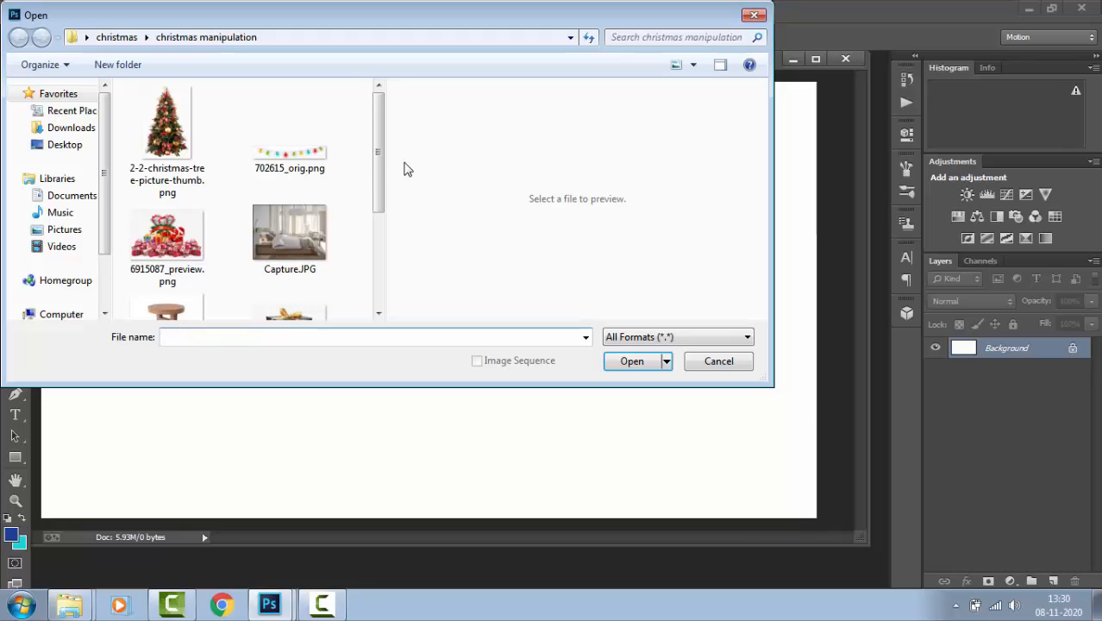
Place the bedroom photo Capture.JPG in the document and scale it to about 98% so it covers the whole canvas.
drag(381, 153, 380, 200)
click(302, 159)
click(717, 360)
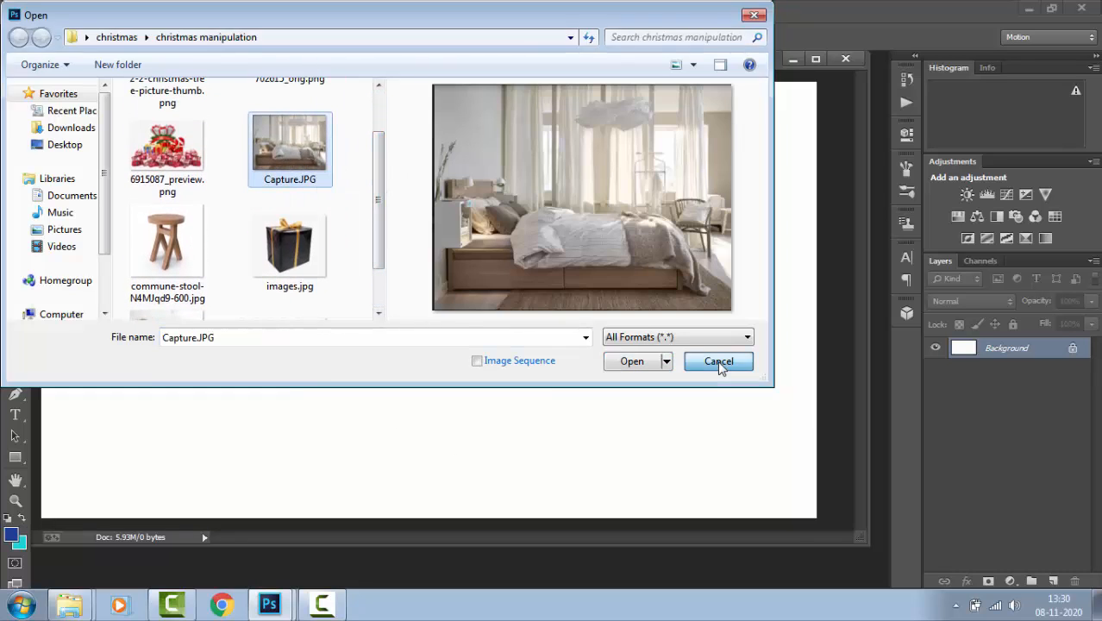
drag(623, 410, 612, 405)
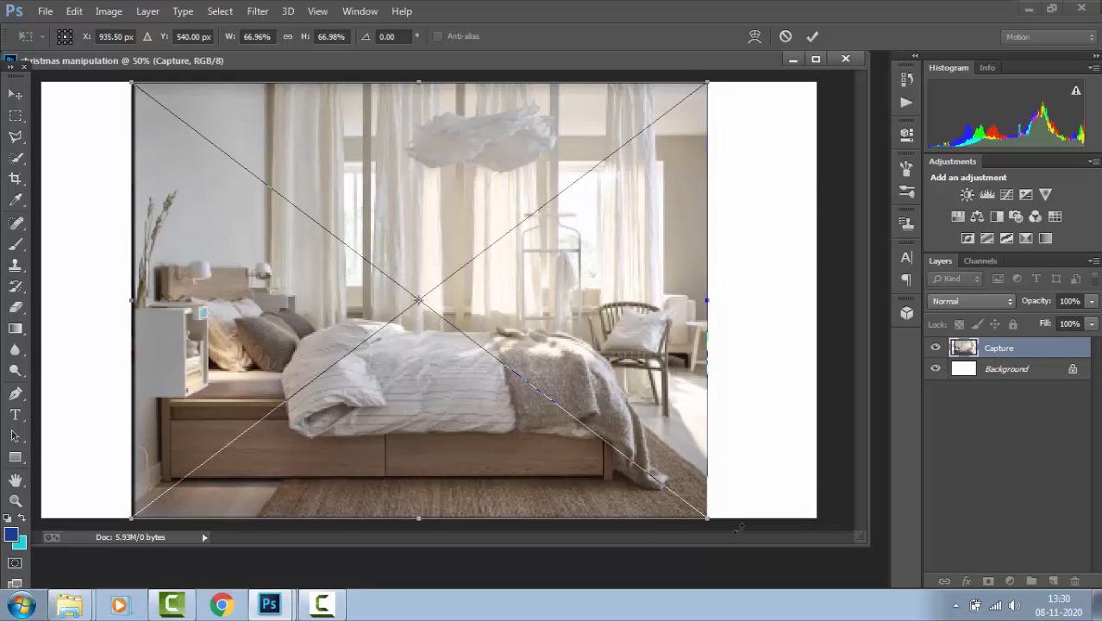
drag(708, 519, 763, 382)
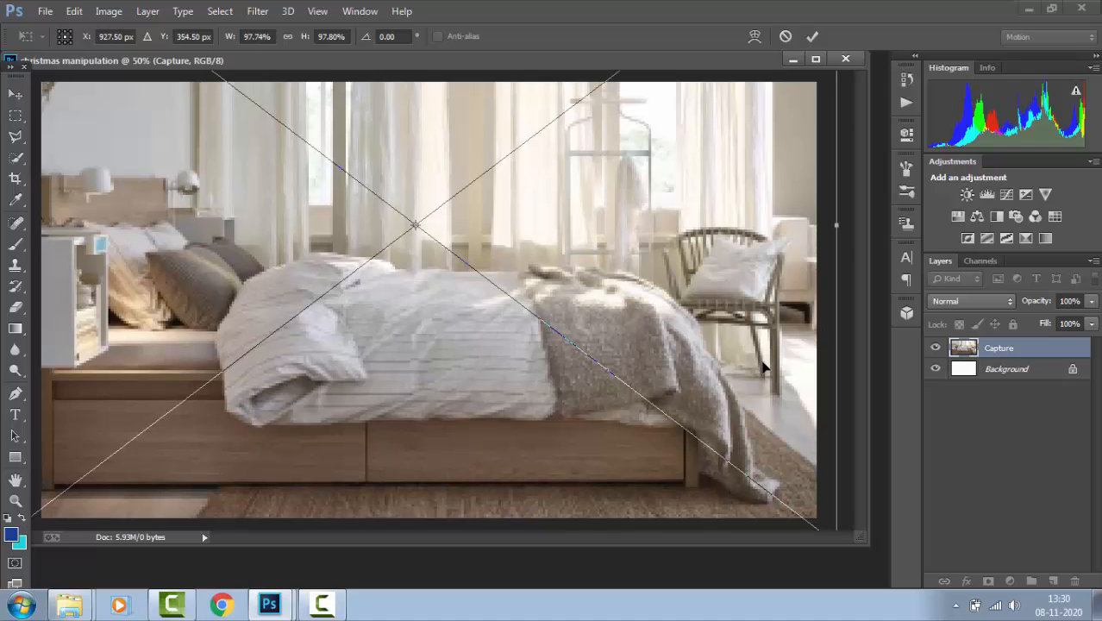
key(e)
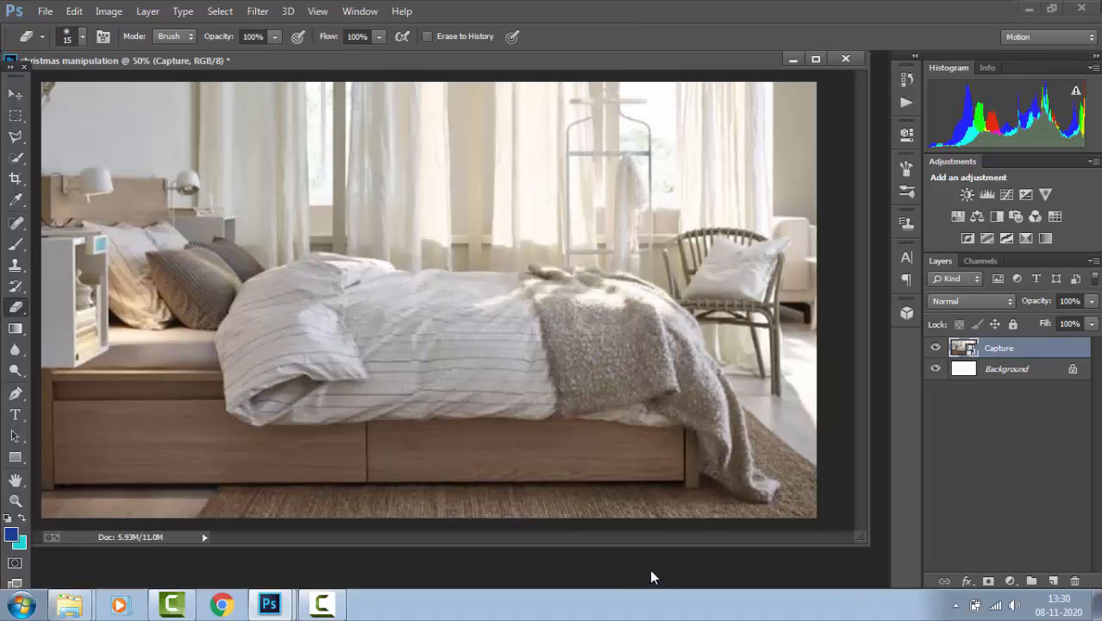
Open Picture-of-Sleep-Man.png and enlarge its window to show the whole image.
key(ctrl+o)
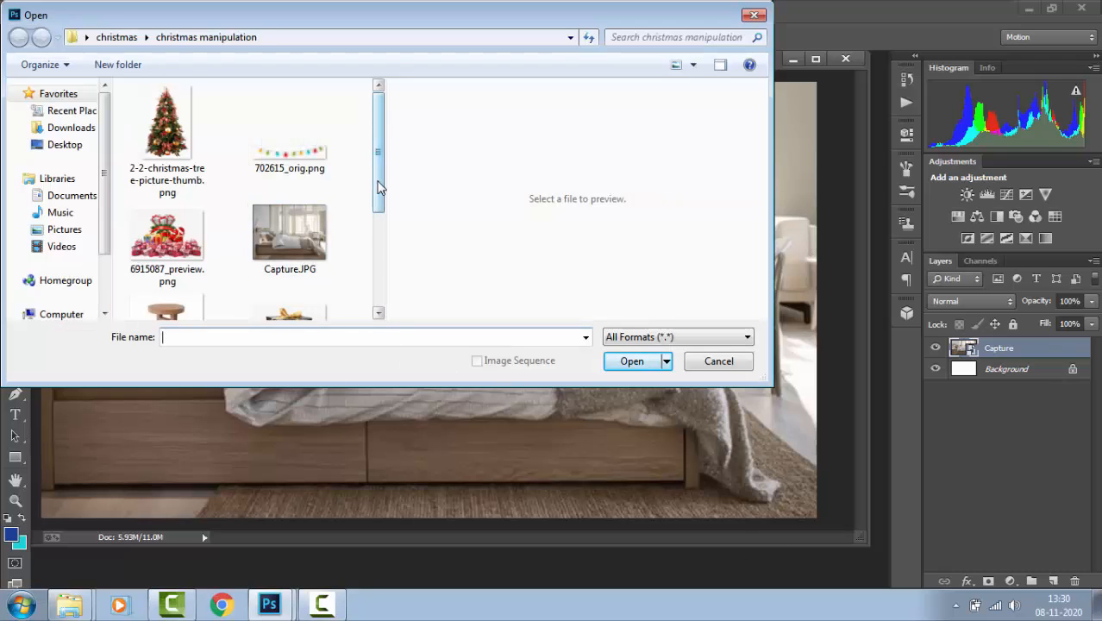
drag(374, 185, 377, 263)
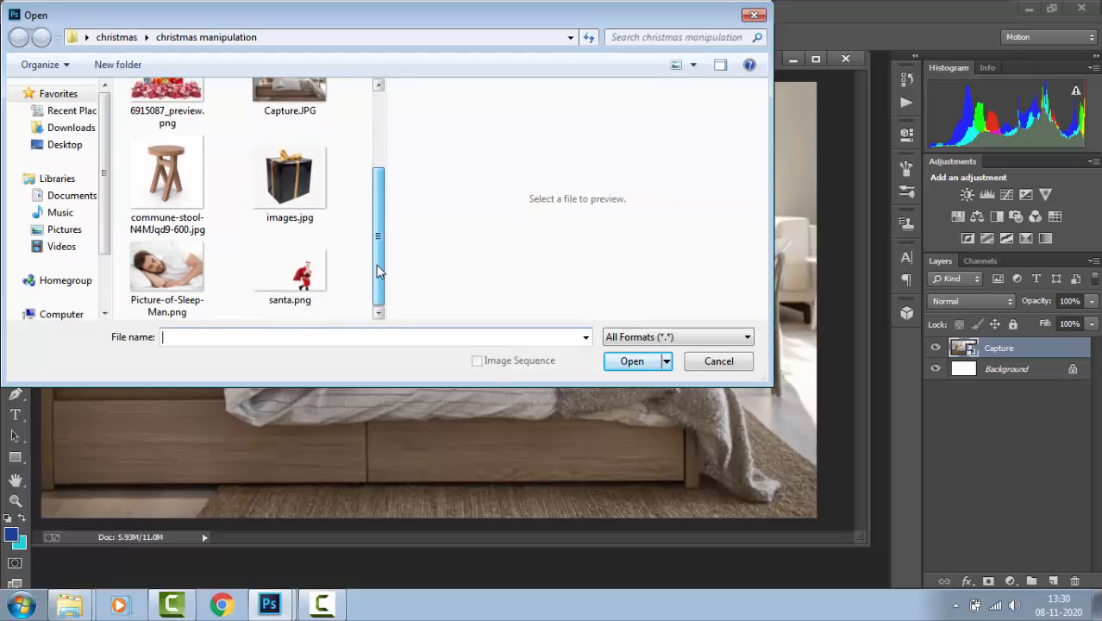
double_click(176, 295)
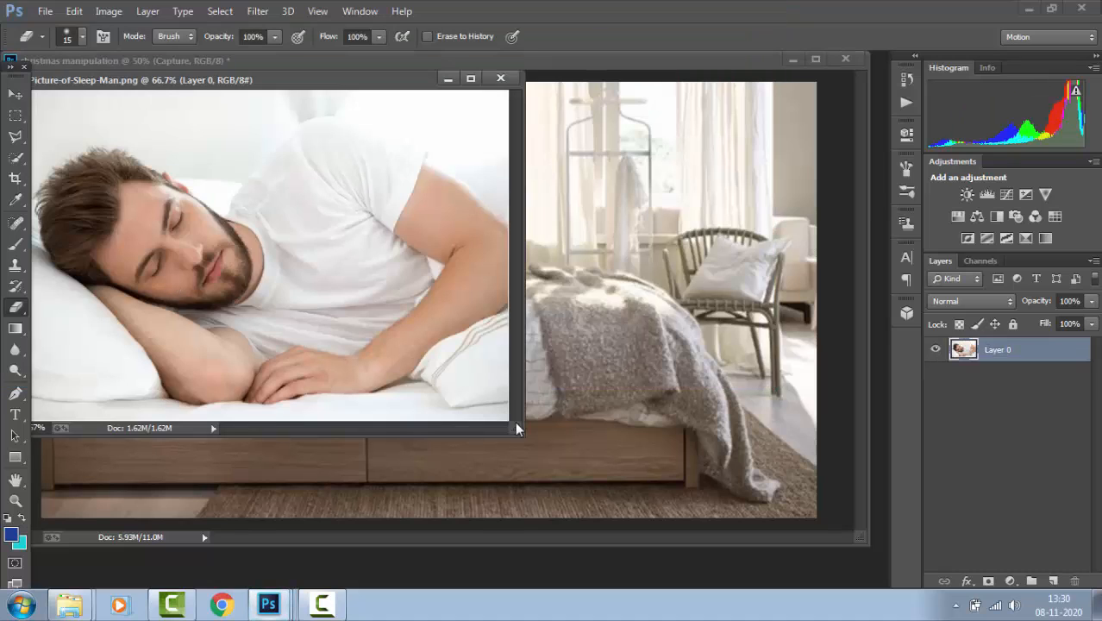
drag(511, 430, 577, 480)
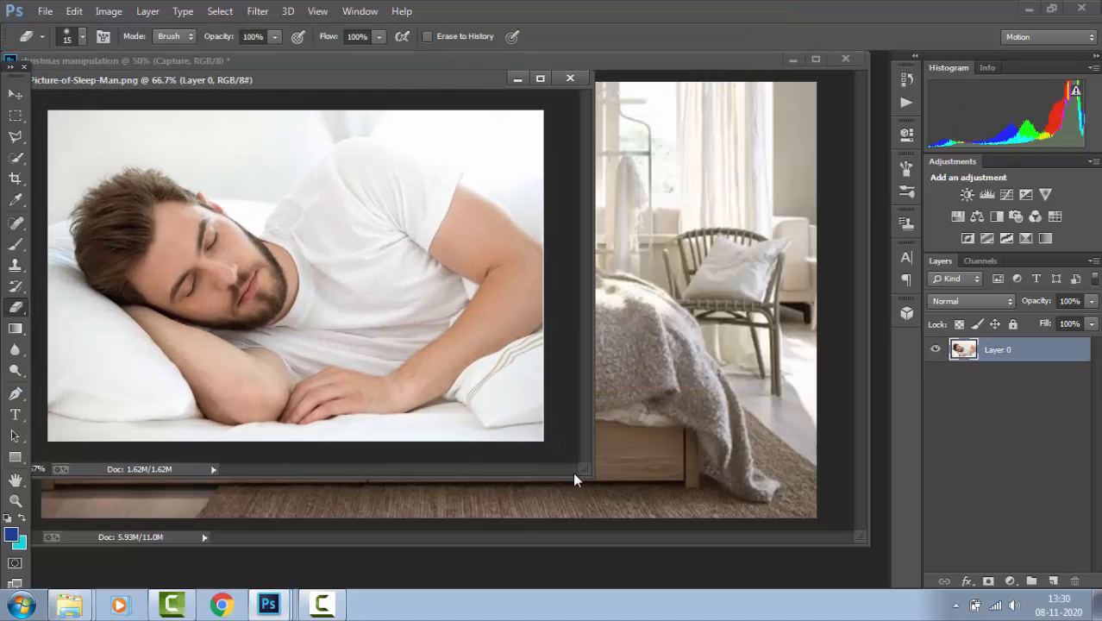
Select the sleeping man's head, shirt and arms with the Quick Selection tool, subtracting the white background and the pillow edge.
click(16, 157)
drag(150, 241, 441, 315)
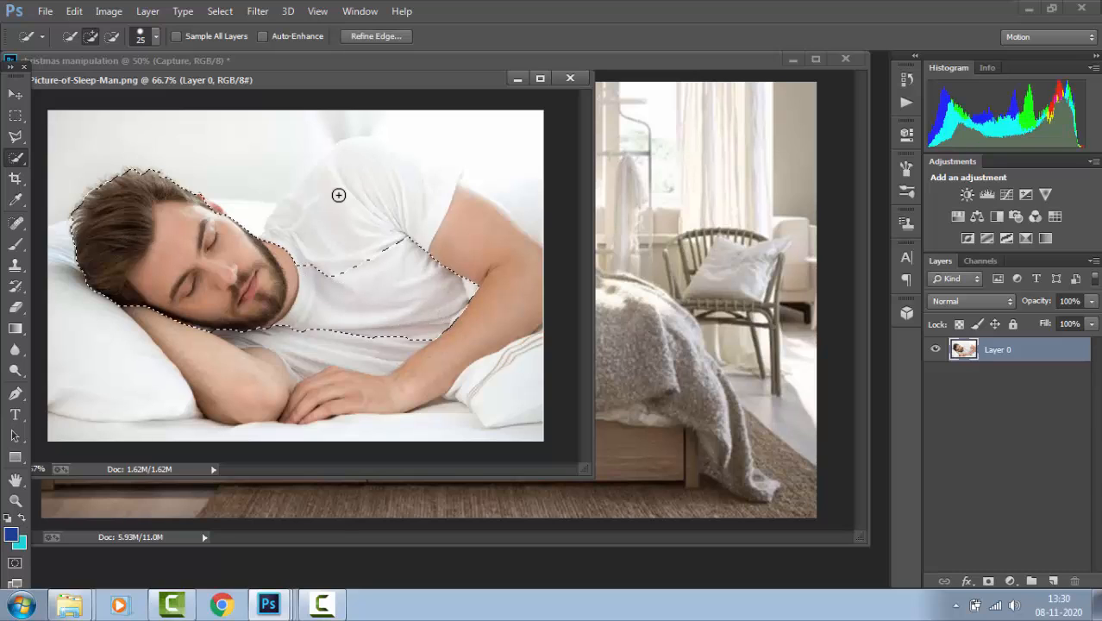
drag(338, 192, 332, 162)
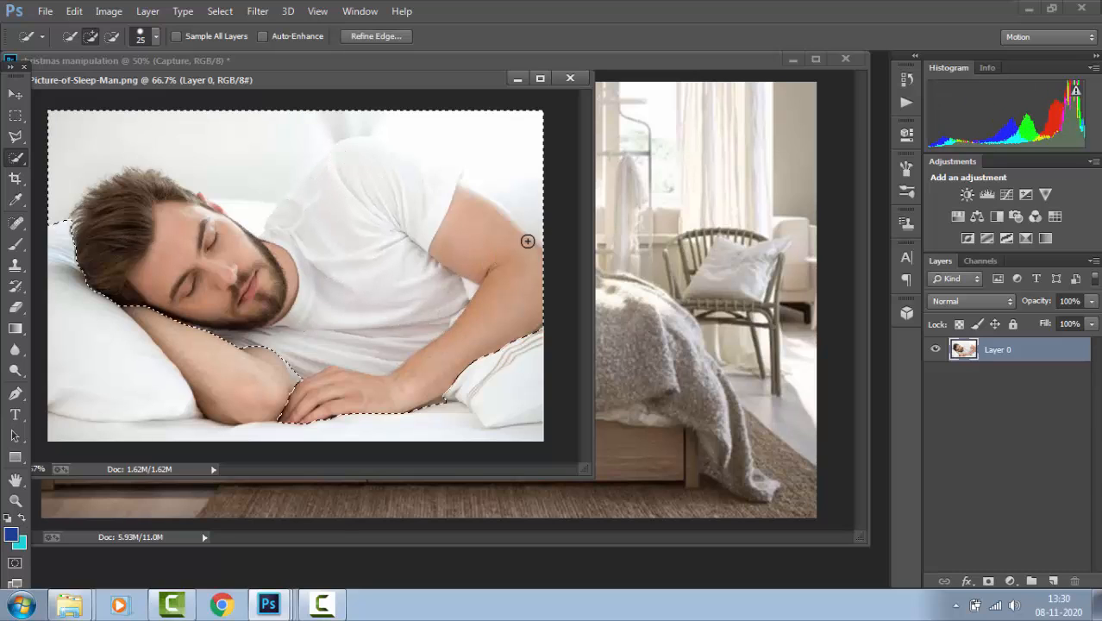
key(alt)
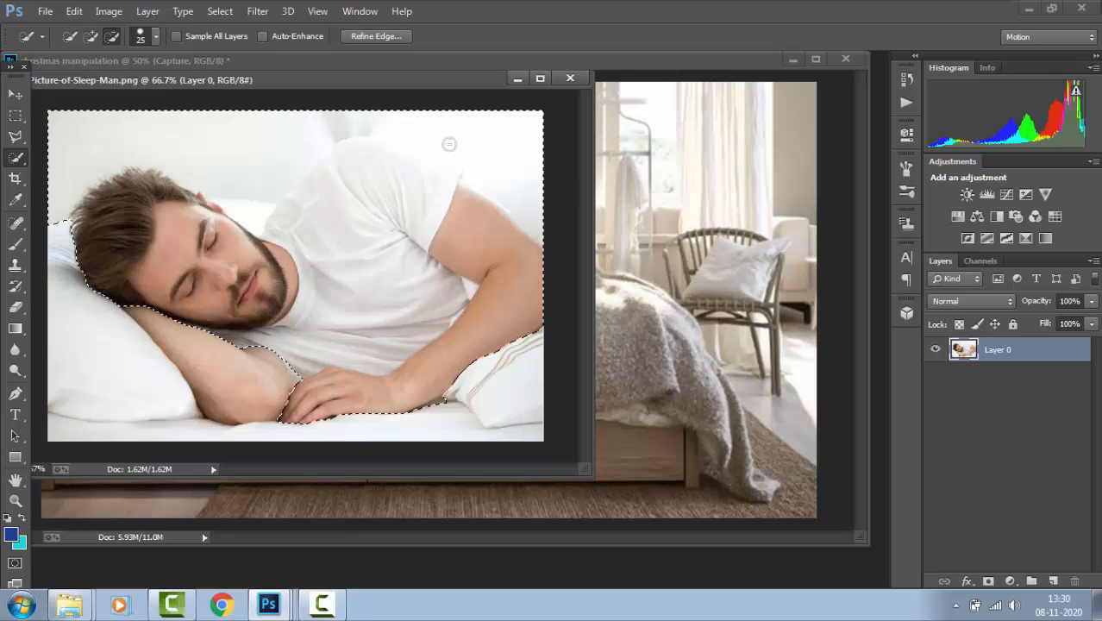
mouse_move(448, 140)
mouse_down()
mouse_move(287, 128)
mouse_move(213, 148)
mouse_up()
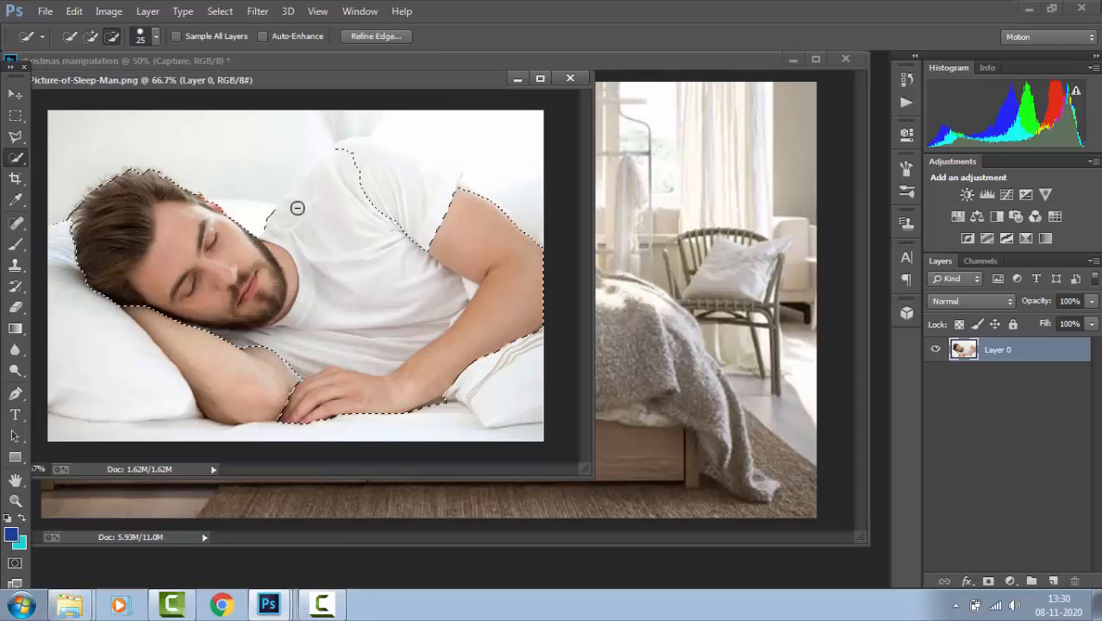
mouse_move(345, 152)
mouse_down()
mouse_move(450, 178)
mouse_move(414, 154)
mouse_move(360, 138)
mouse_move(427, 165)
mouse_move(435, 183)
mouse_up()
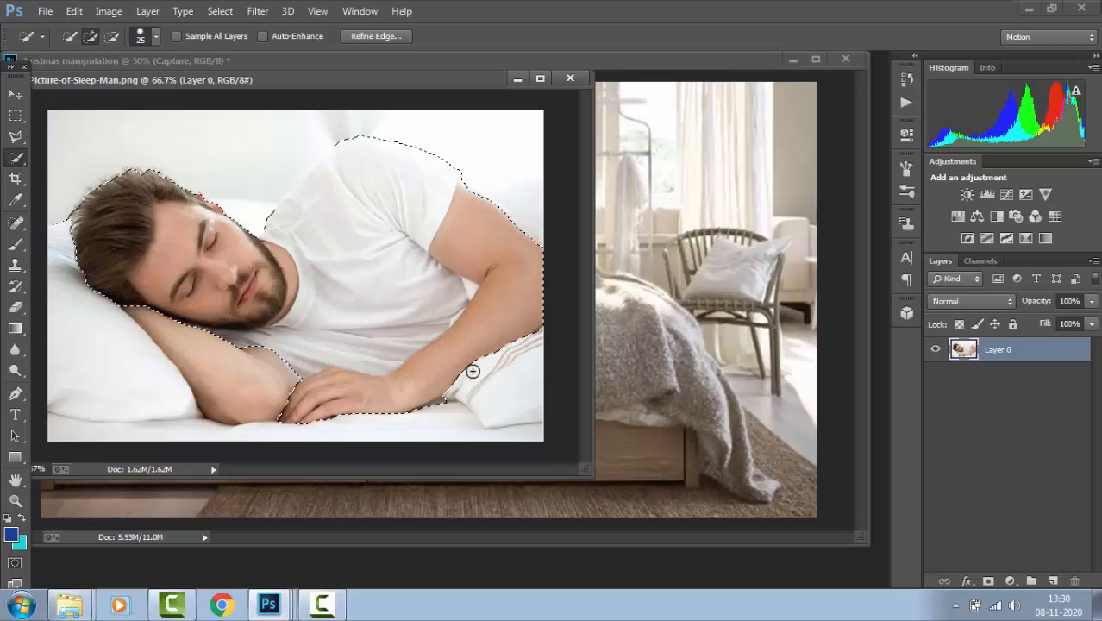
mouse_move(417, 390)
mouse_down()
mouse_move(501, 368)
mouse_move(459, 385)
mouse_up()
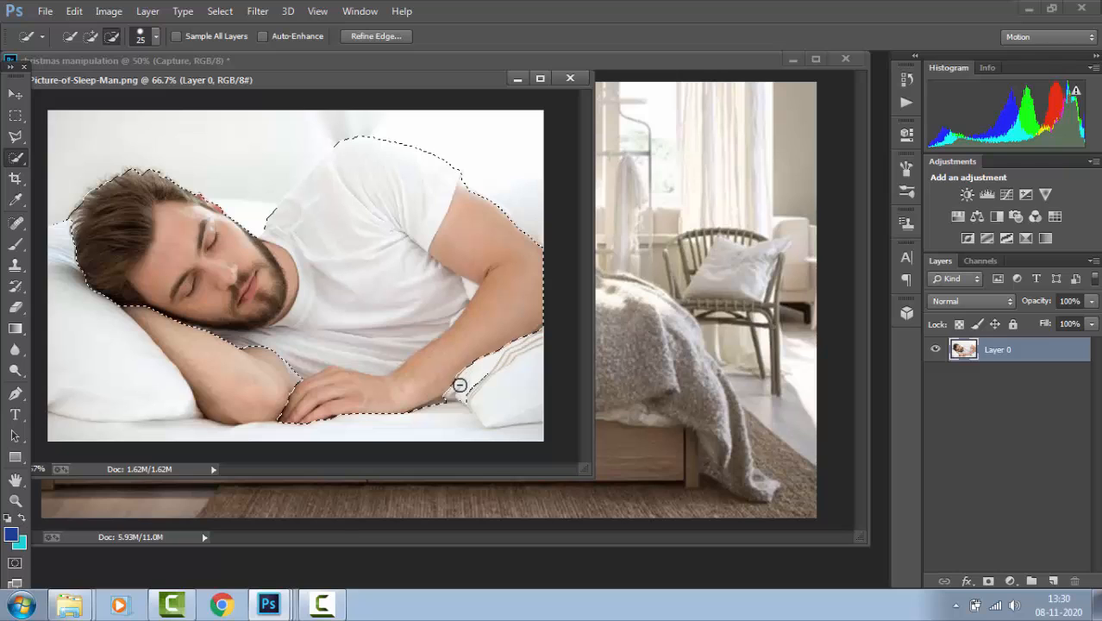
alt+click(463, 401)
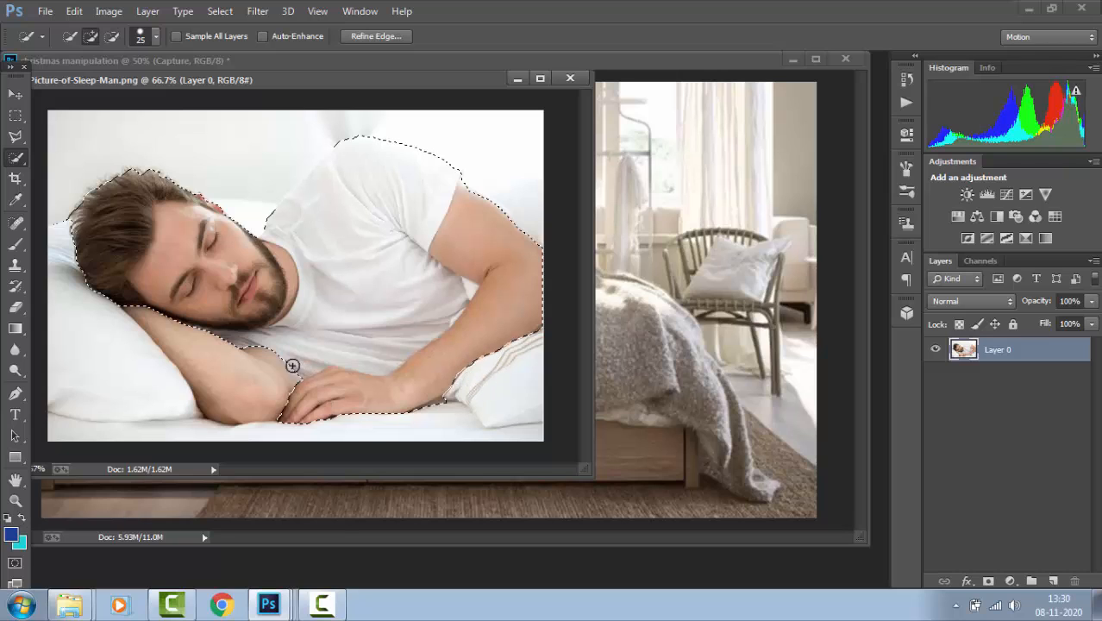
drag(292, 364, 211, 361)
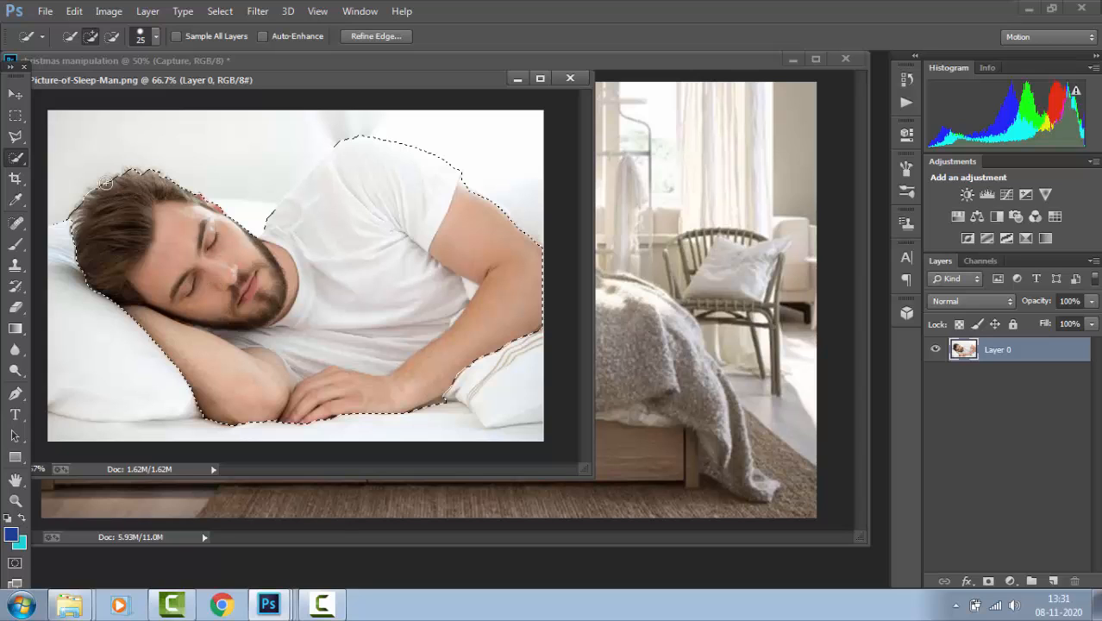
Refine the selection edge around the hair with Smooth 13 and Feather 1.7 px, and add a layer mask from the selection.
click(376, 36)
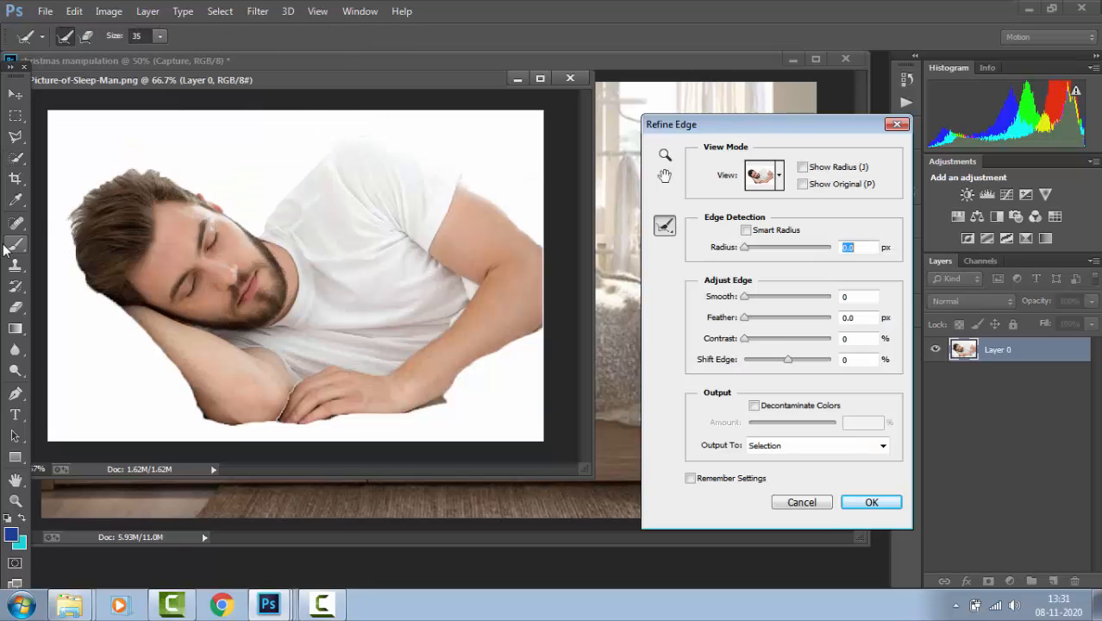
mouse_move(75, 224)
mouse_down()
mouse_move(84, 195)
mouse_move(180, 167)
mouse_move(190, 187)
mouse_move(131, 170)
mouse_move(79, 180)
mouse_move(75, 193)
mouse_move(142, 172)
mouse_move(129, 161)
mouse_move(87, 178)
mouse_move(96, 301)
mouse_move(63, 247)
mouse_move(108, 309)
mouse_move(100, 299)
mouse_move(138, 293)
mouse_up()
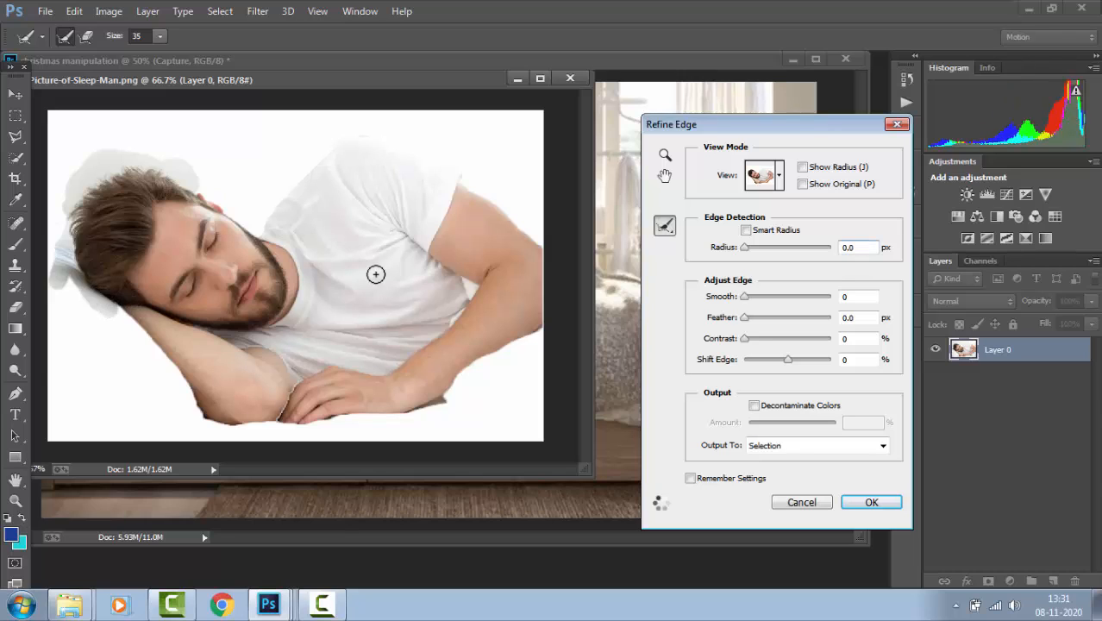
drag(747, 298, 758, 319)
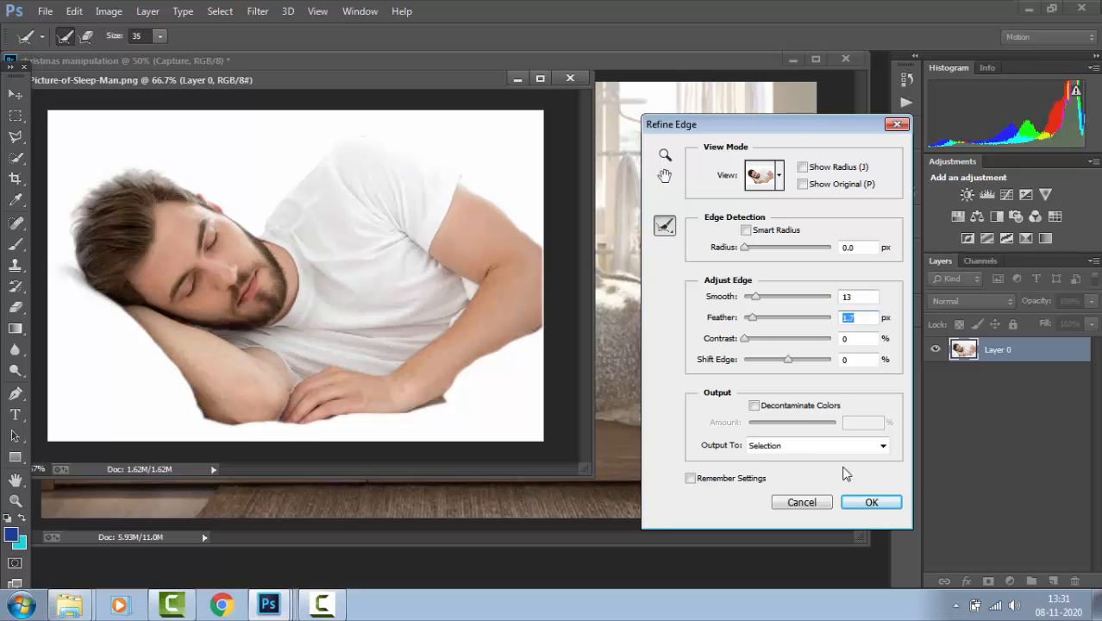
click(870, 503)
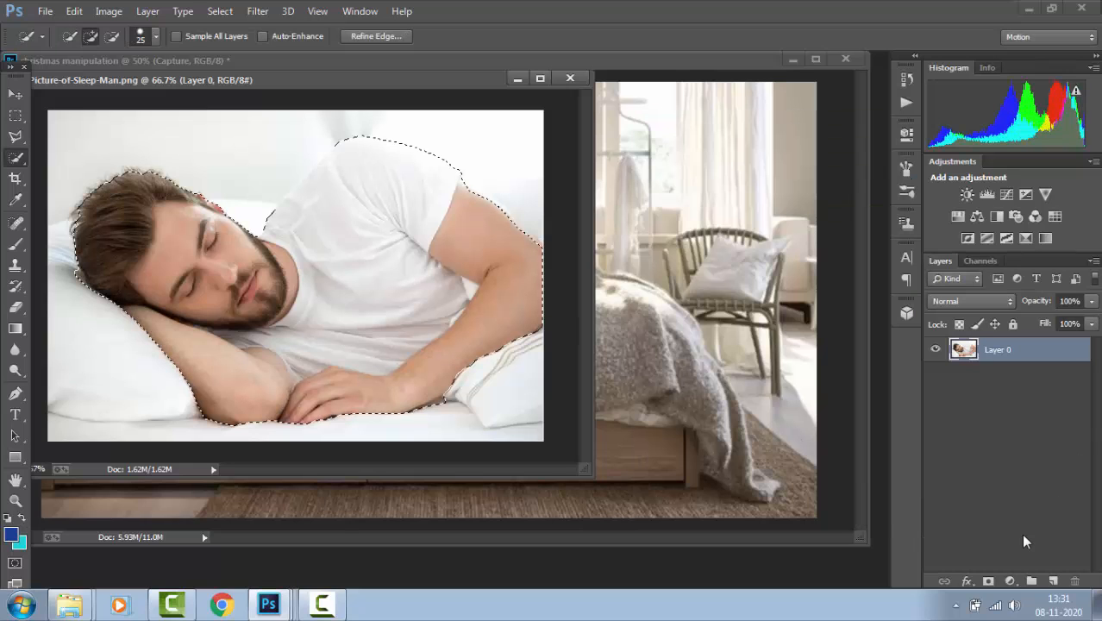
click(989, 582)
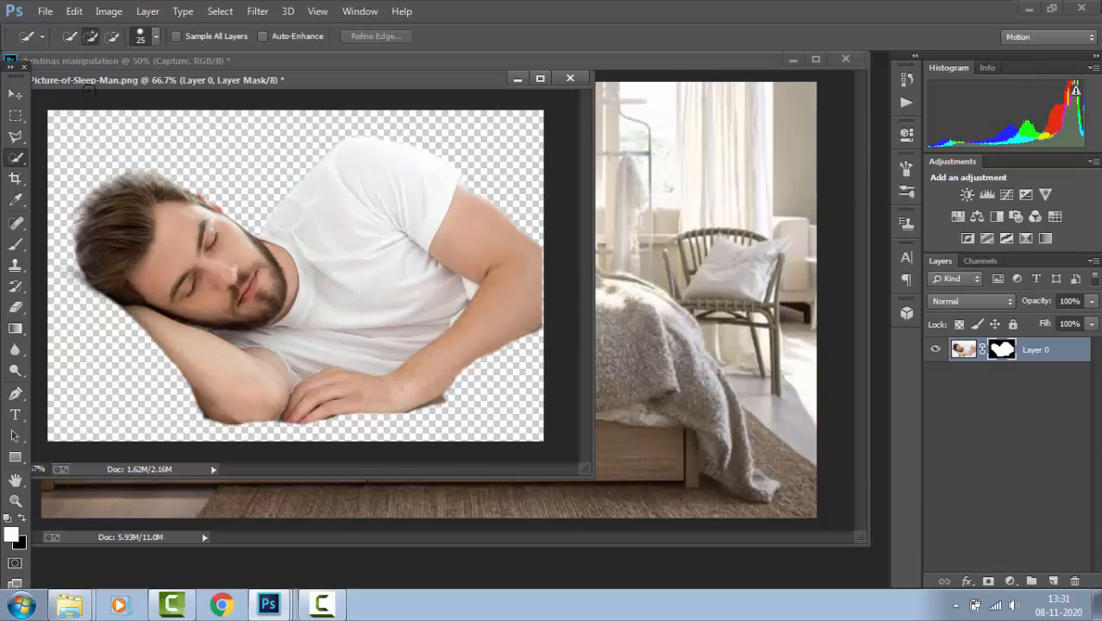
Move the masked man into the christmas manipulation document, scale him to about 44% and position him with his head on the bed pillow.
click(15, 93)
drag(244, 250, 694, 350)
drag(695, 349, 242, 248)
key(ctrl+t)
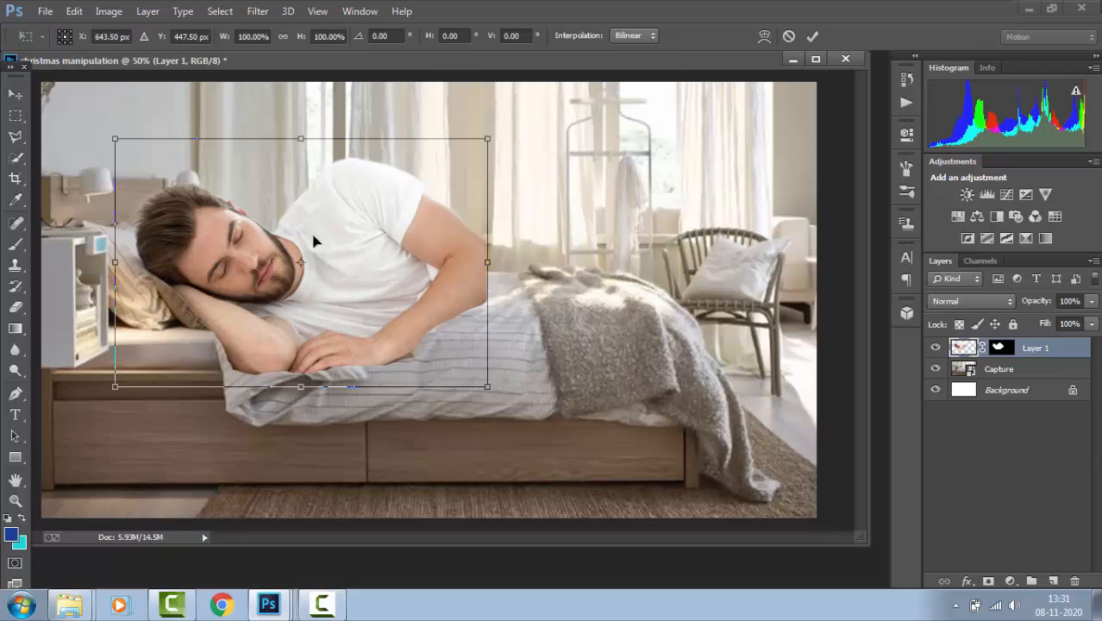
drag(488, 137, 385, 207)
drag(365, 259, 303, 260)
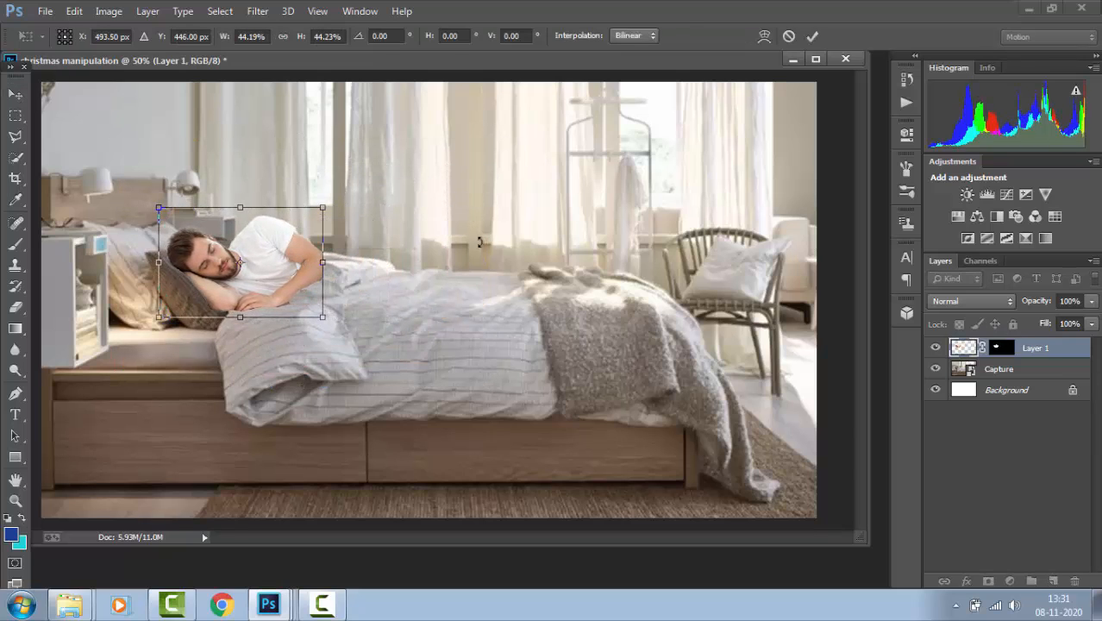
key(Return)
Rasterize the Capture layer, duplicate it and hide the original.
click(1005, 369)
right_click(1005, 371)
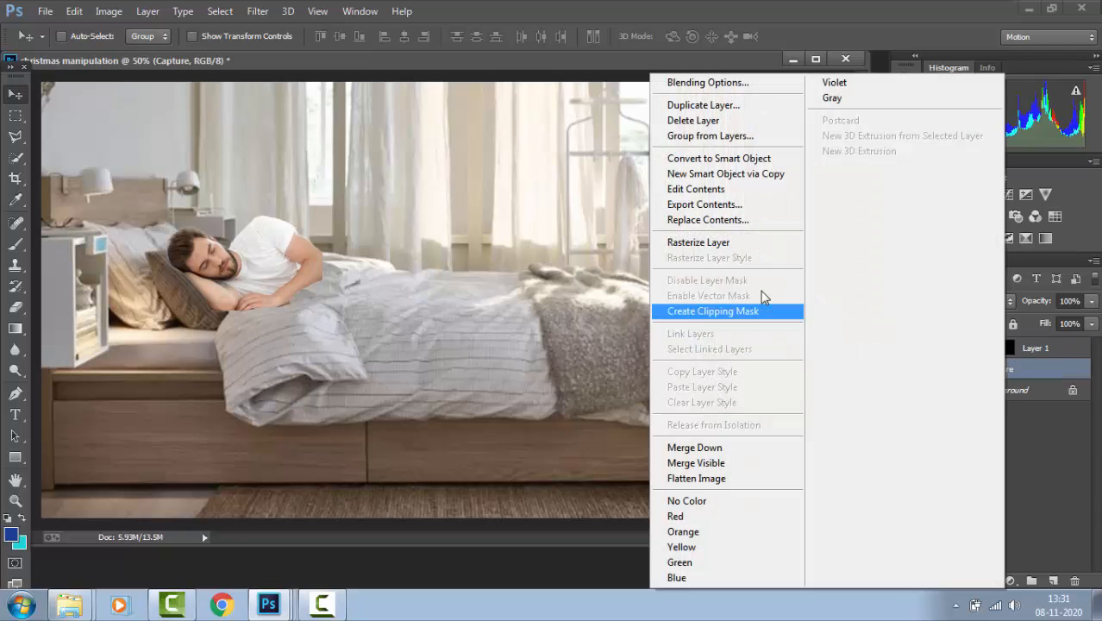
click(735, 244)
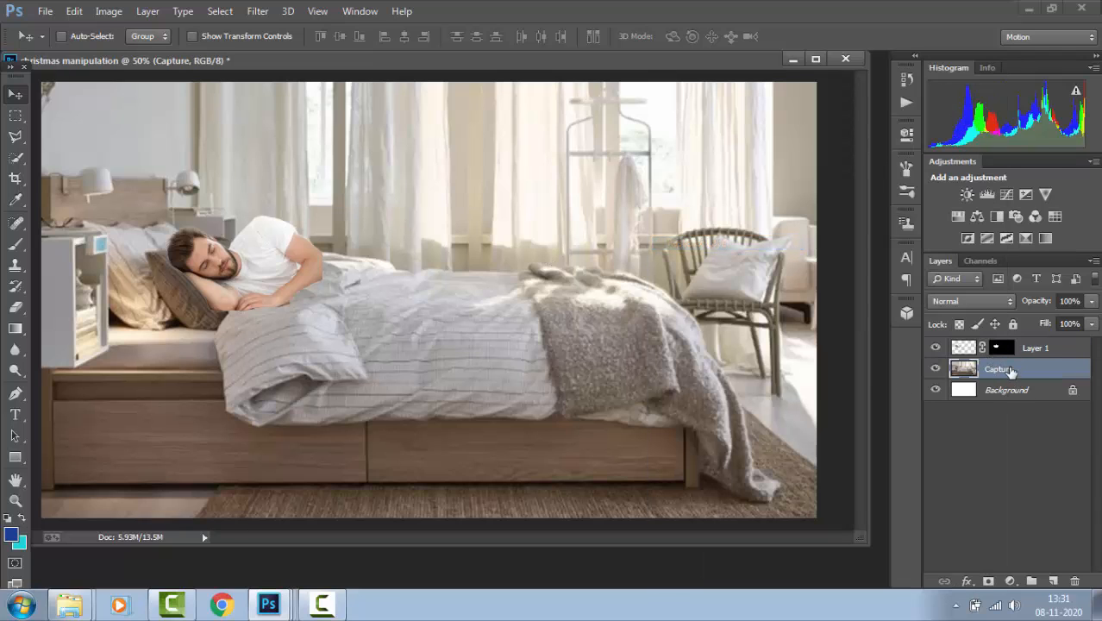
drag(1011, 370, 1053, 580)
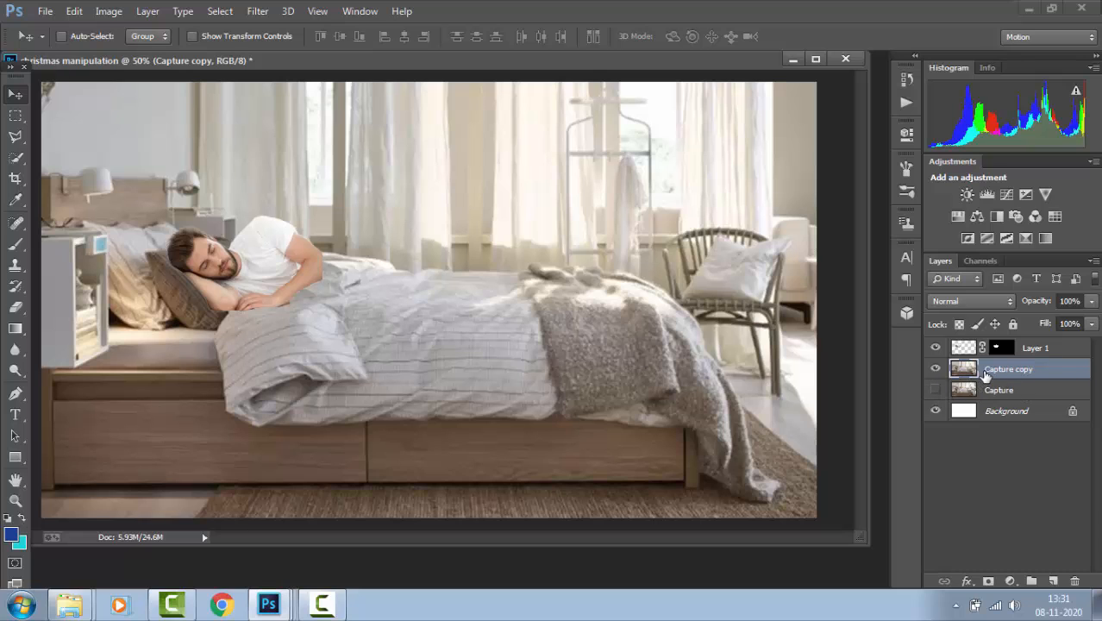
Hide the man's layer and select the striped duvet and grey blanket on the Capture copy layer with the Quick Selection tool.
key(ctrl+plus)
key(ctrl+plus)
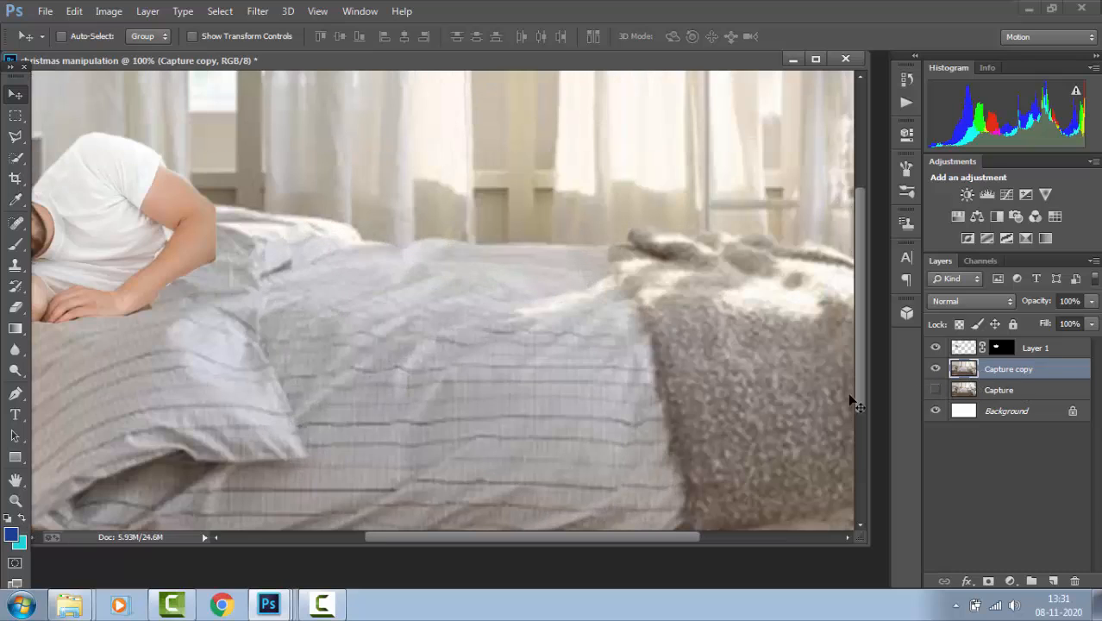
key(ctrl+minus)
click(936, 349)
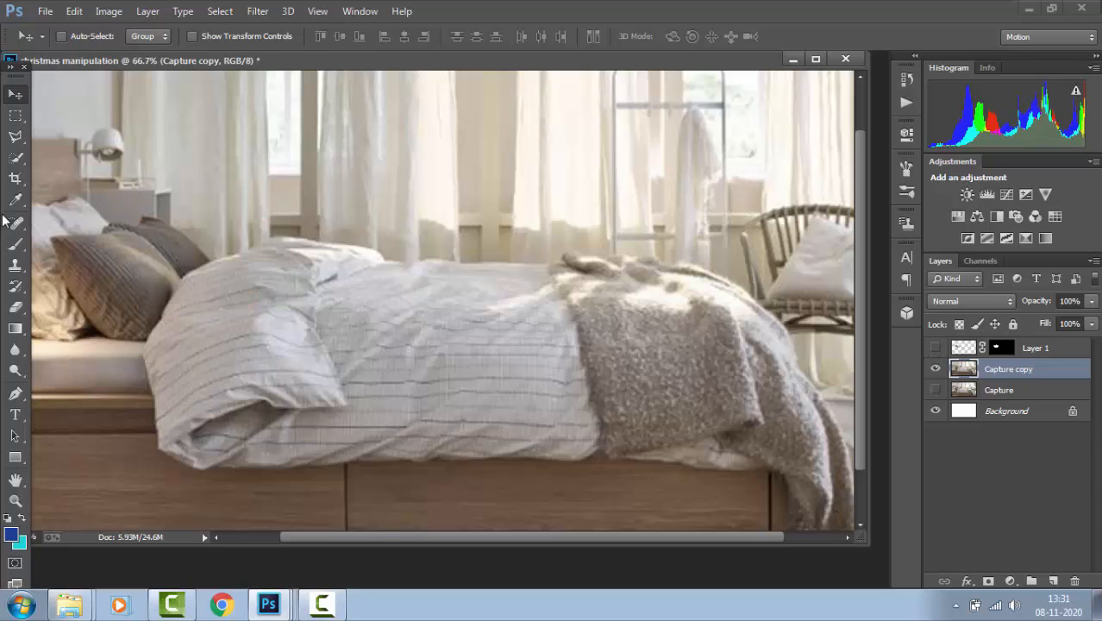
click(16, 160)
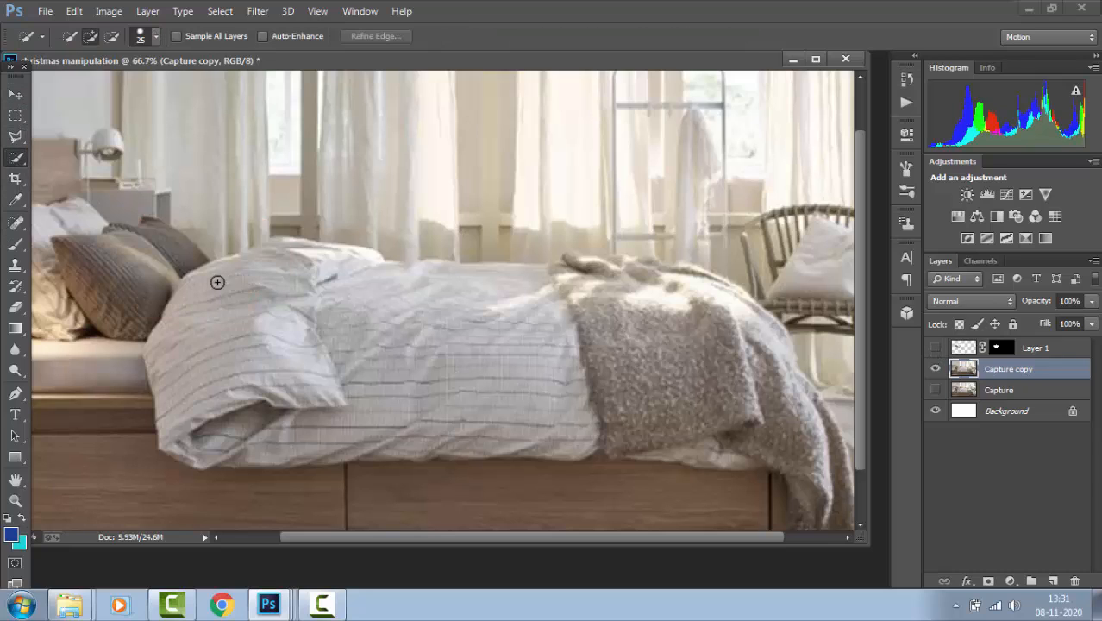
drag(460, 332, 484, 337)
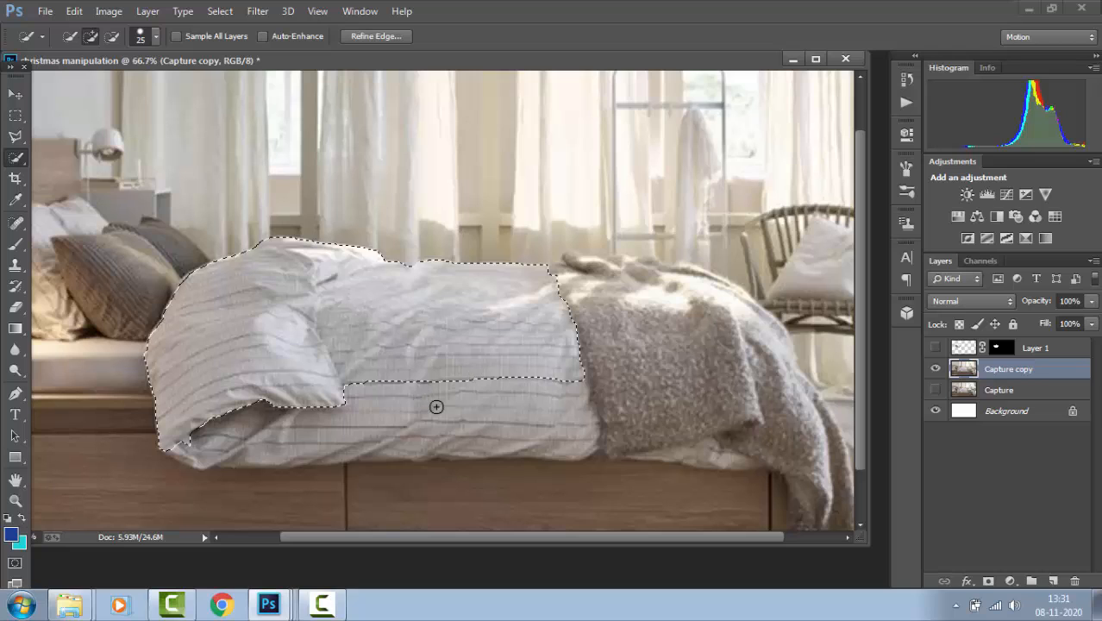
mouse_move(436, 407)
mouse_down()
mouse_move(610, 424)
mouse_move(384, 424)
mouse_up()
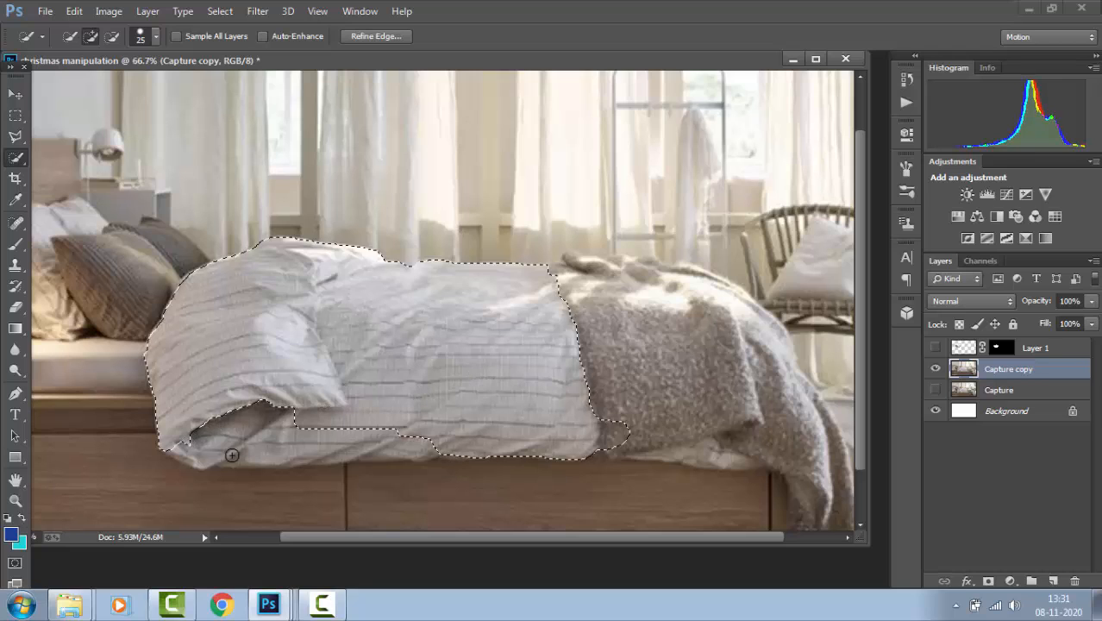
drag(232, 454, 471, 447)
mouse_move(628, 435)
mouse_down()
mouse_move(811, 437)
mouse_move(780, 448)
mouse_up()
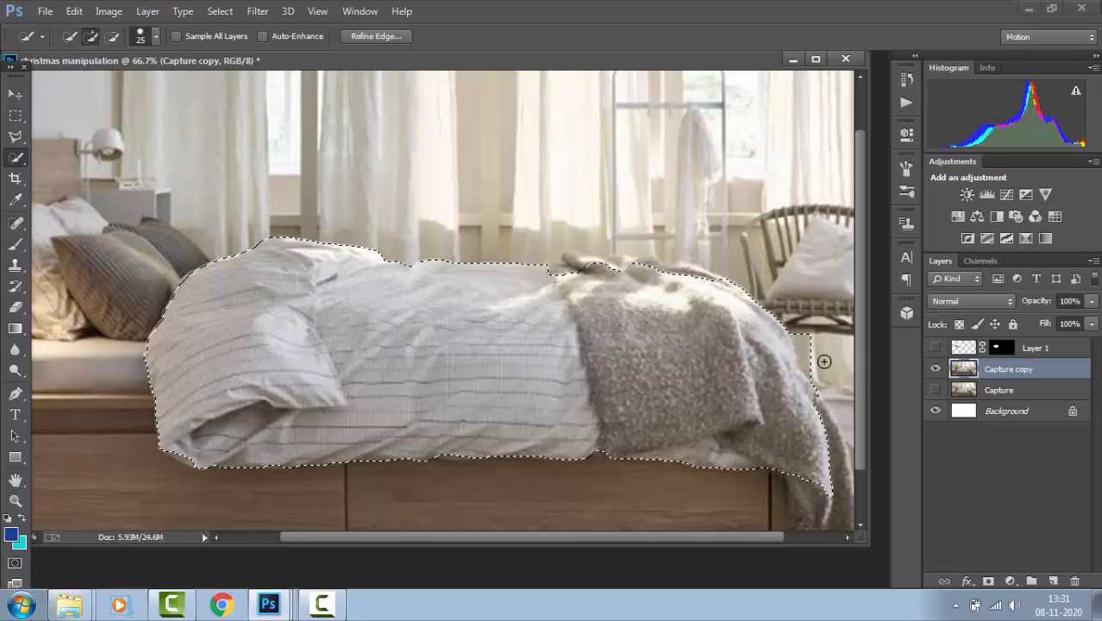
Subtract the curtain and floor area beside the grey blanket from the selection and add the blanket's folds along its upper edge.
key(alt)
drag(813, 363, 800, 339)
mouse_move(574, 266)
mouse_down()
mouse_move(654, 266)
mouse_move(703, 251)
mouse_move(619, 250)
mouse_up()
drag(766, 426, 609, 388)
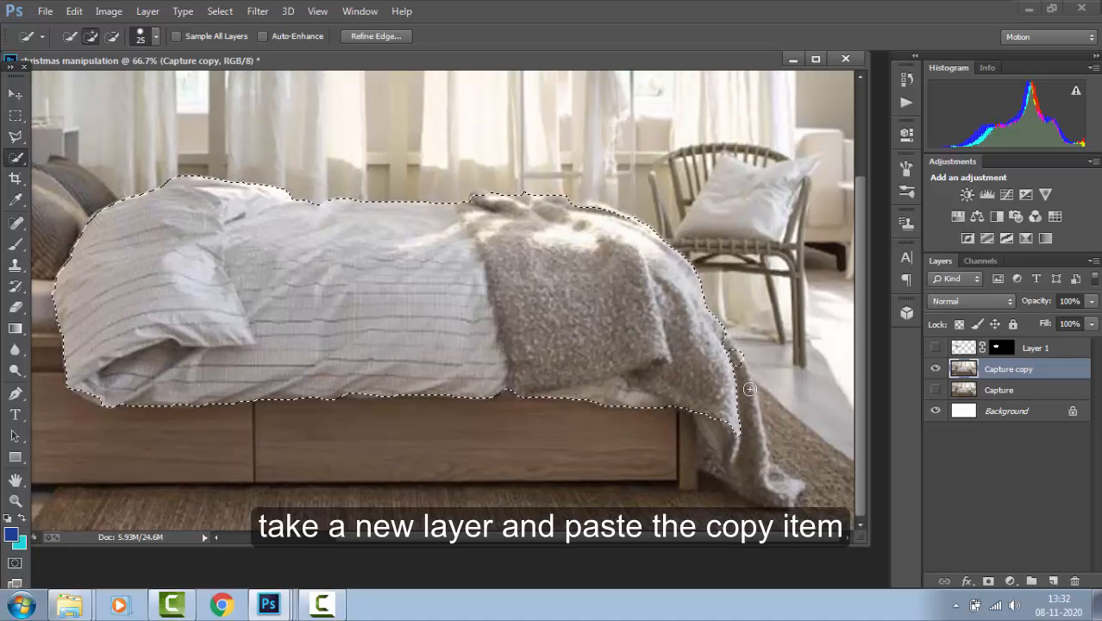
Extend the selection over the blanket end hanging to the rug and subtract the bed frame, rug and floor around it.
mouse_move(750, 389)
mouse_down()
mouse_move(752, 440)
mouse_move(771, 477)
mouse_up()
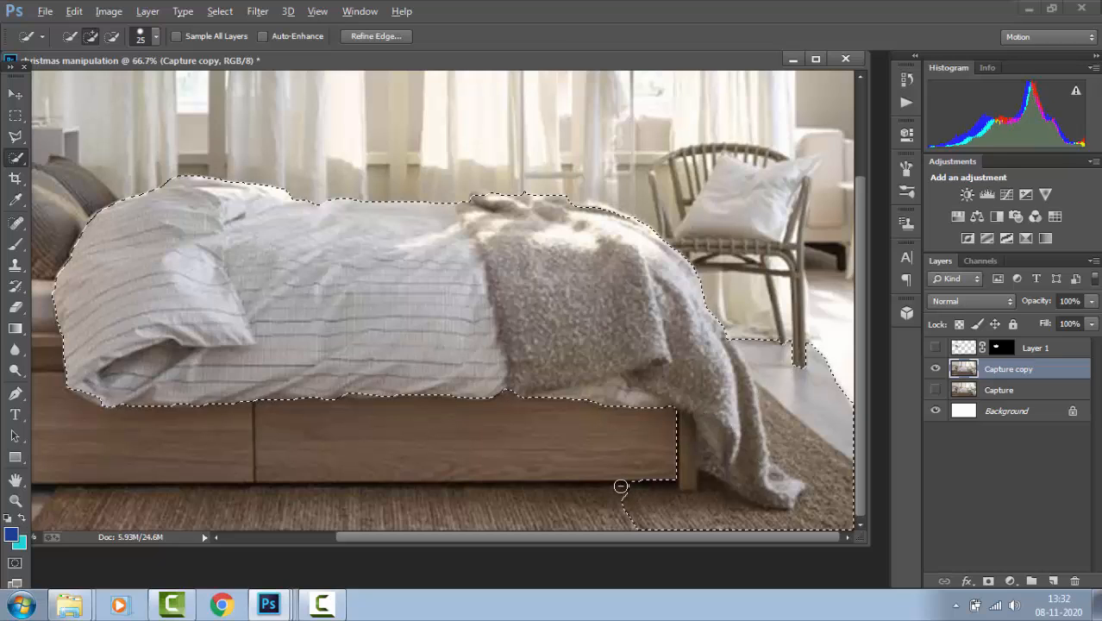
mouse_move(621, 485)
mouse_down()
mouse_move(701, 502)
mouse_move(677, 484)
mouse_move(686, 448)
mouse_up()
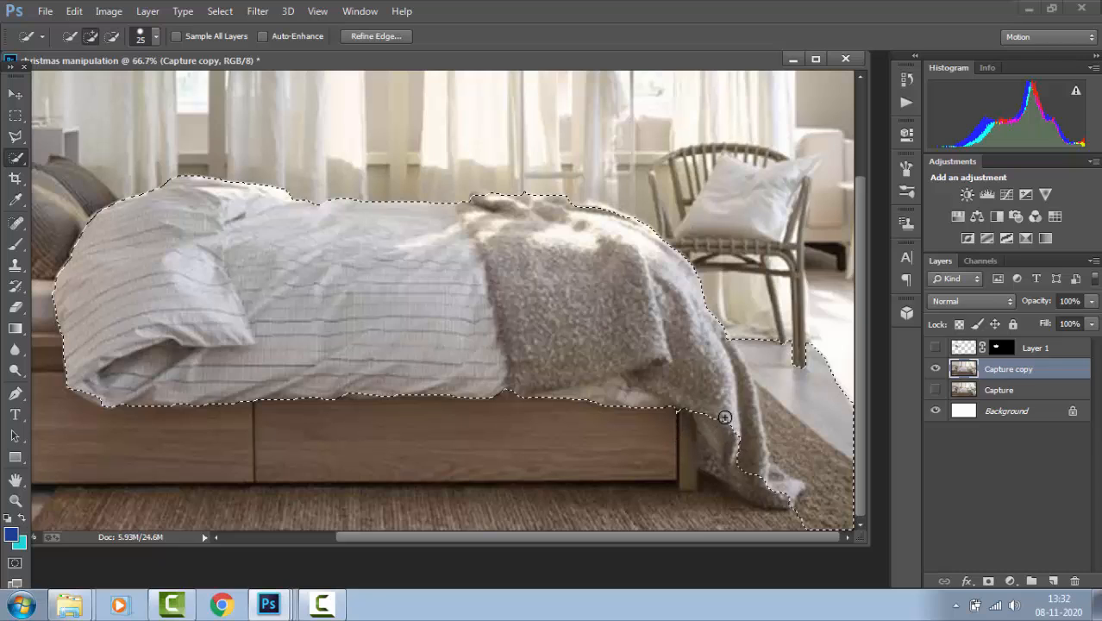
drag(720, 431, 721, 454)
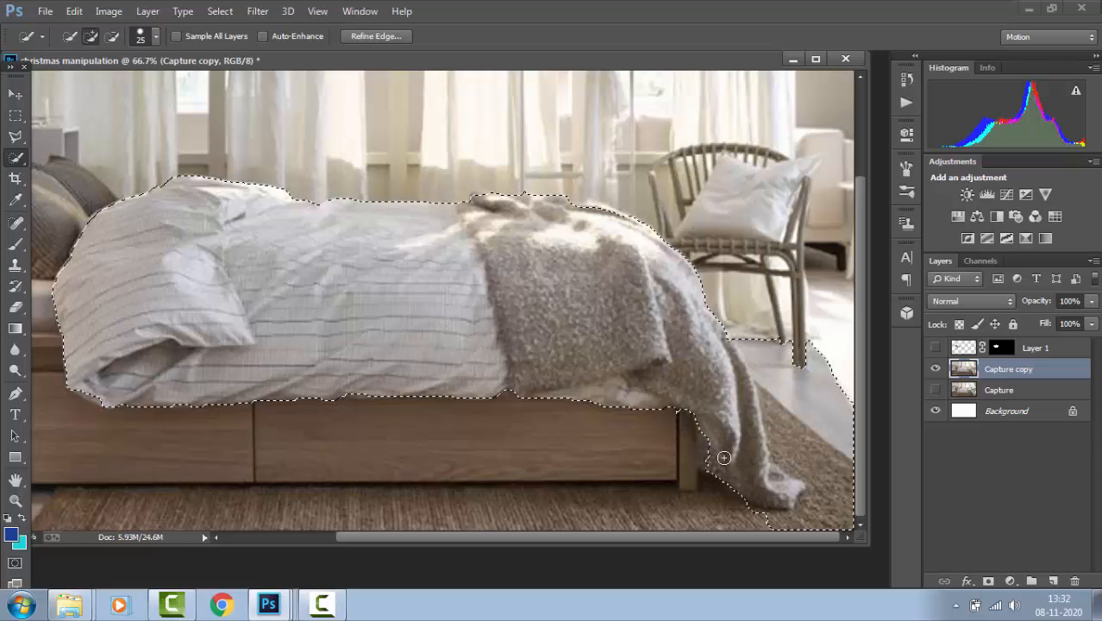
mouse_move(757, 517)
mouse_down()
mouse_move(841, 513)
mouse_move(831, 455)
mouse_move(801, 444)
mouse_up()
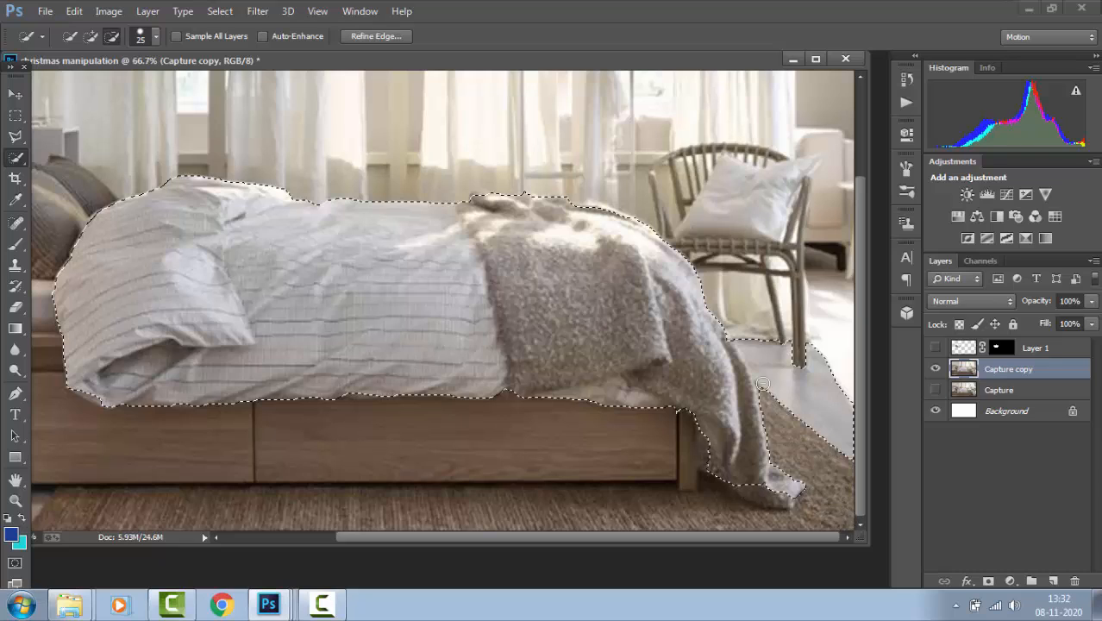
drag(762, 383, 748, 357)
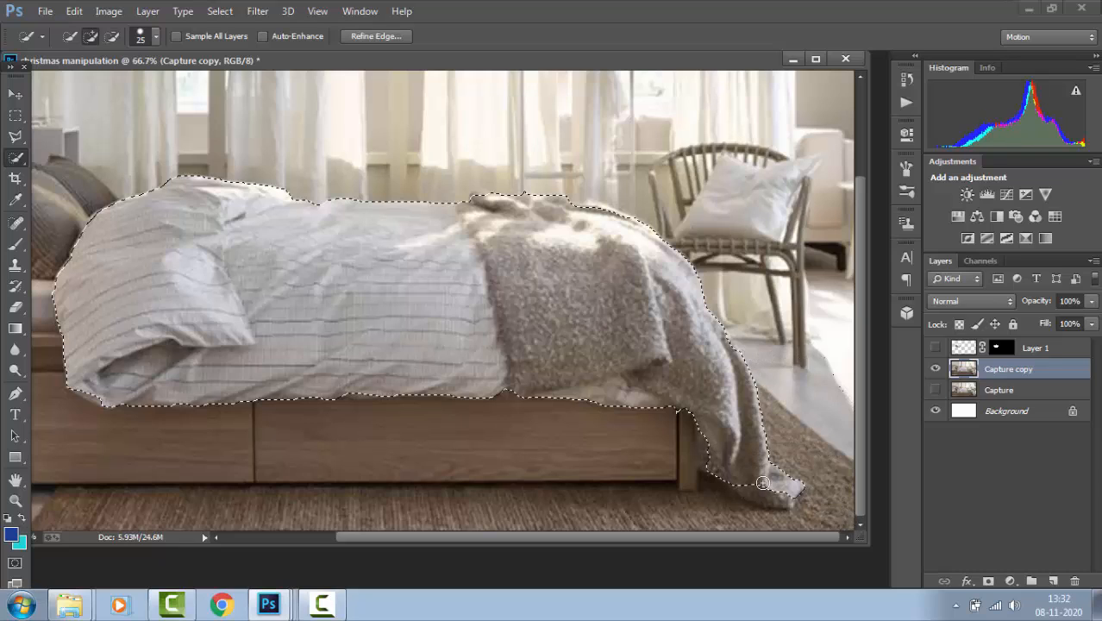
drag(775, 504, 791, 491)
Paste the selected bedding onto a new layer above Capture copy and delete the hidden original Capture layer.
click(1053, 582)
key(ctrl+v)
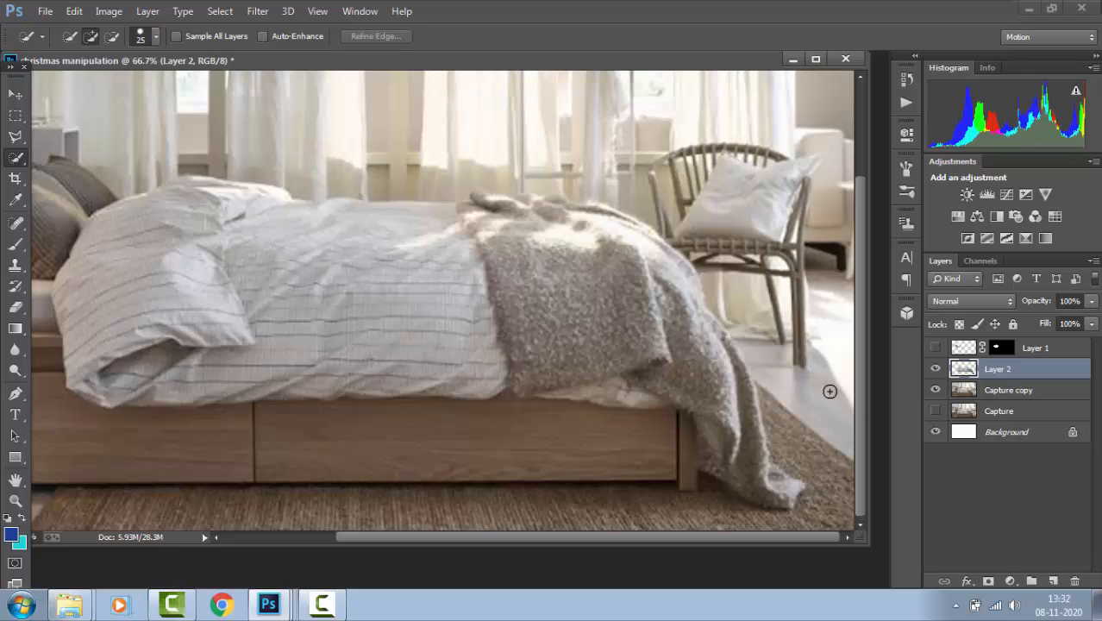
click(935, 392)
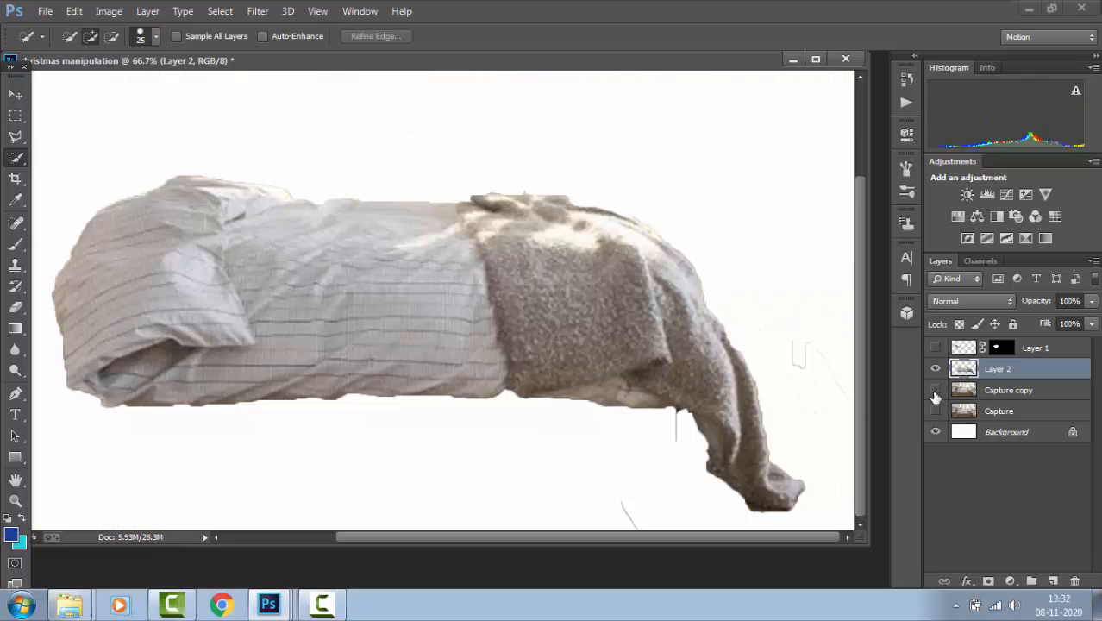
click(937, 390)
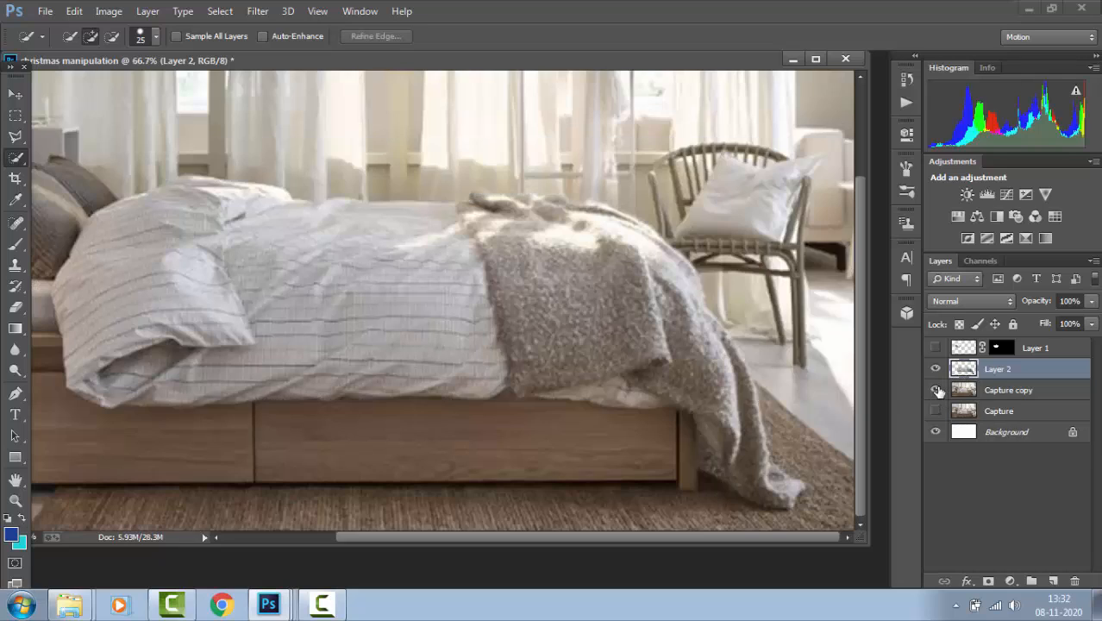
click(1013, 413)
key(Delete)
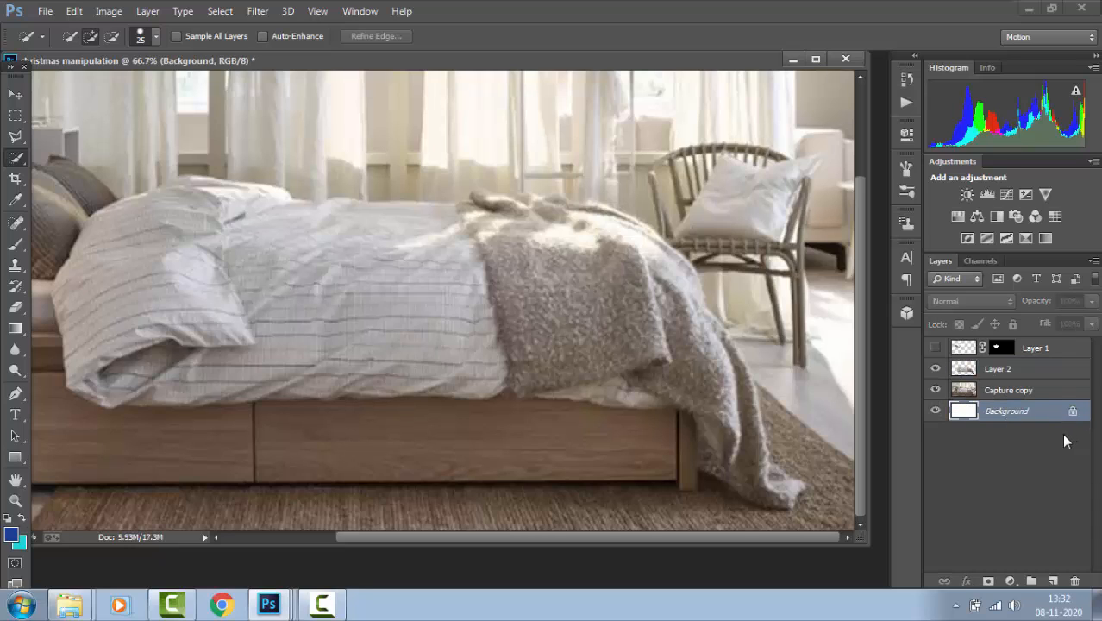
Show the man's layer, place it beneath the bedding layer and shift him slightly down and right so the duvet covers his body.
key(ctrl+minus)
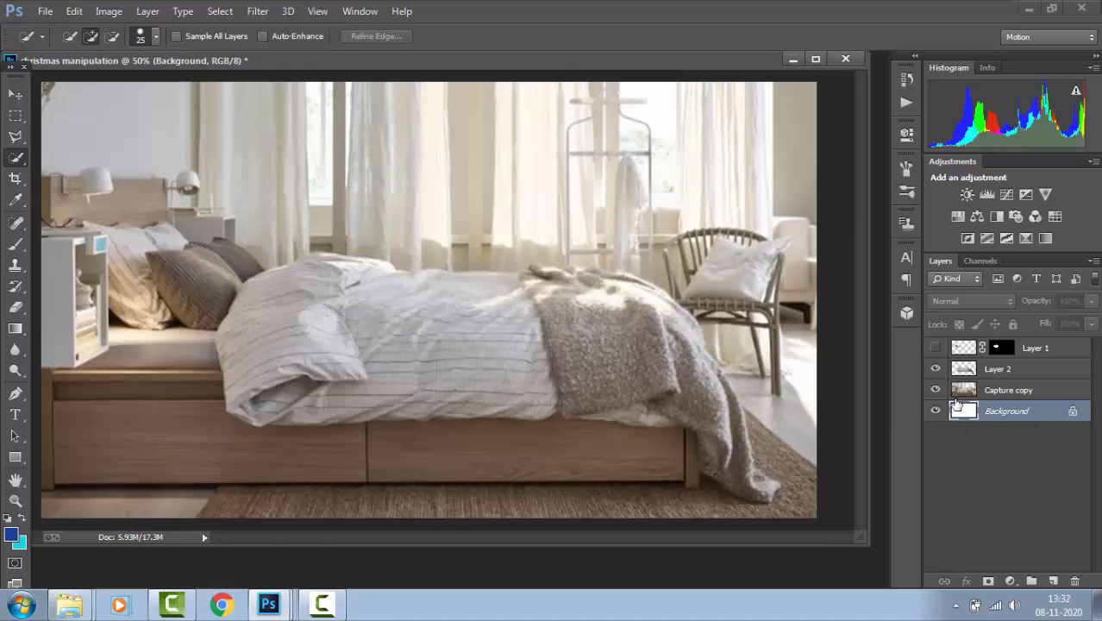
click(936, 348)
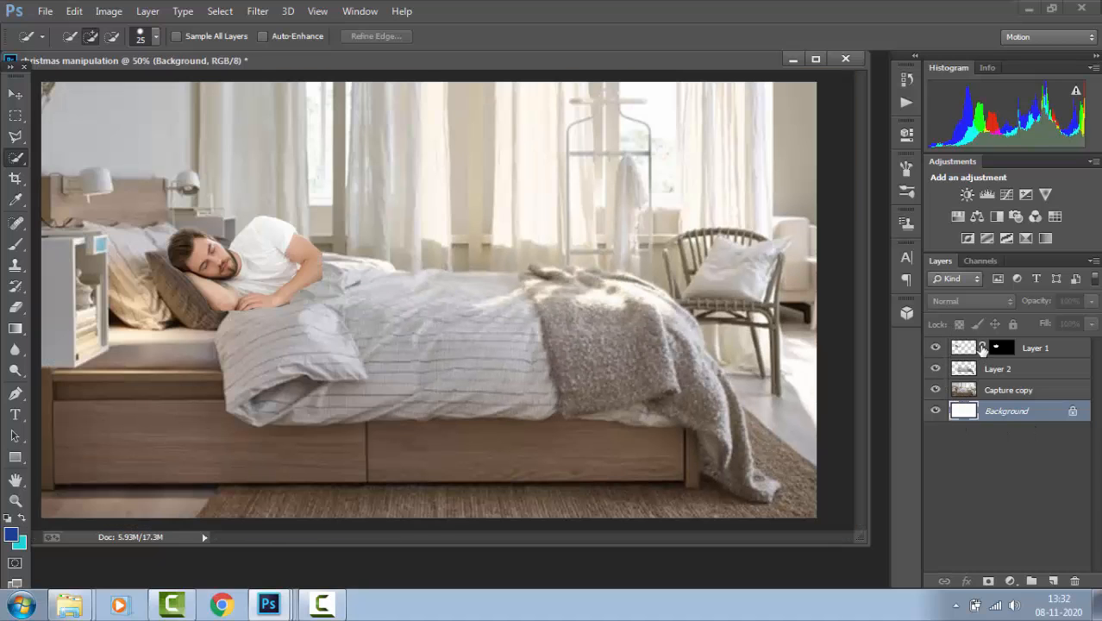
drag(968, 346, 949, 381)
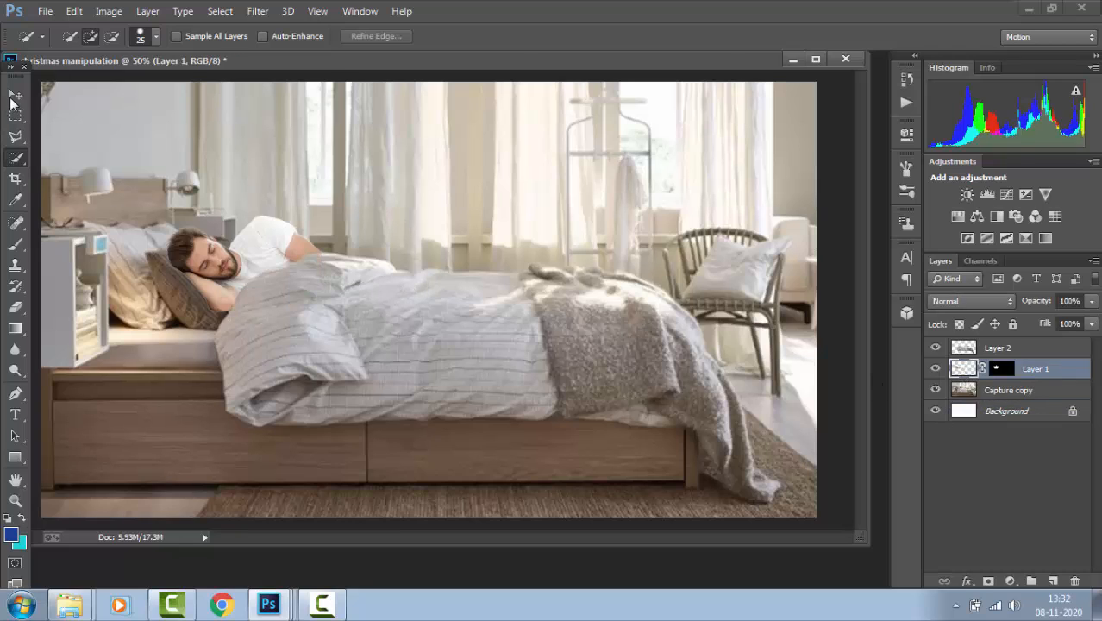
click(15, 93)
mouse_move(294, 311)
mouse_down()
mouse_move(296, 300)
mouse_move(291, 320)
mouse_move(306, 319)
mouse_up()
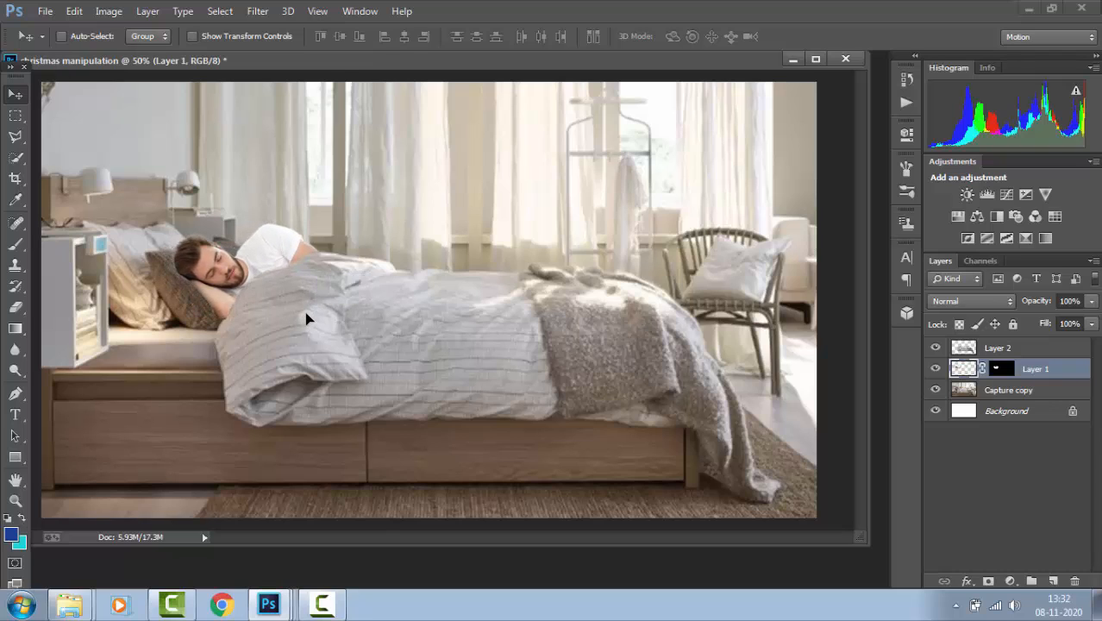
Give the man's layer a Drop Shadow with 53 px distance, 36% spread and a larger size, and apply its layer mask.
click(967, 582)
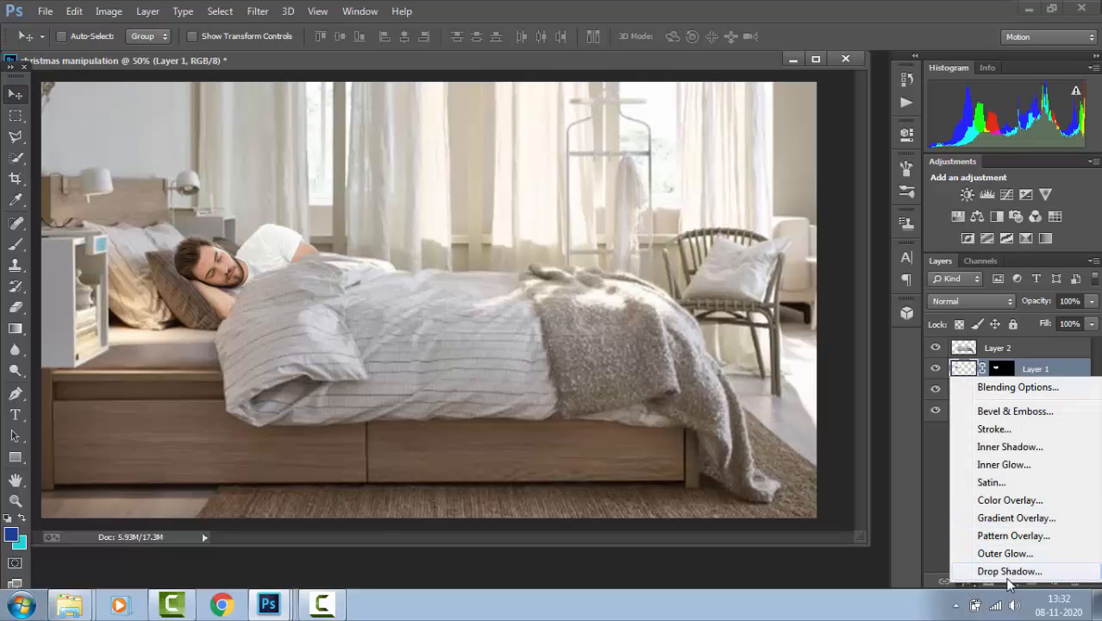
click(1007, 572)
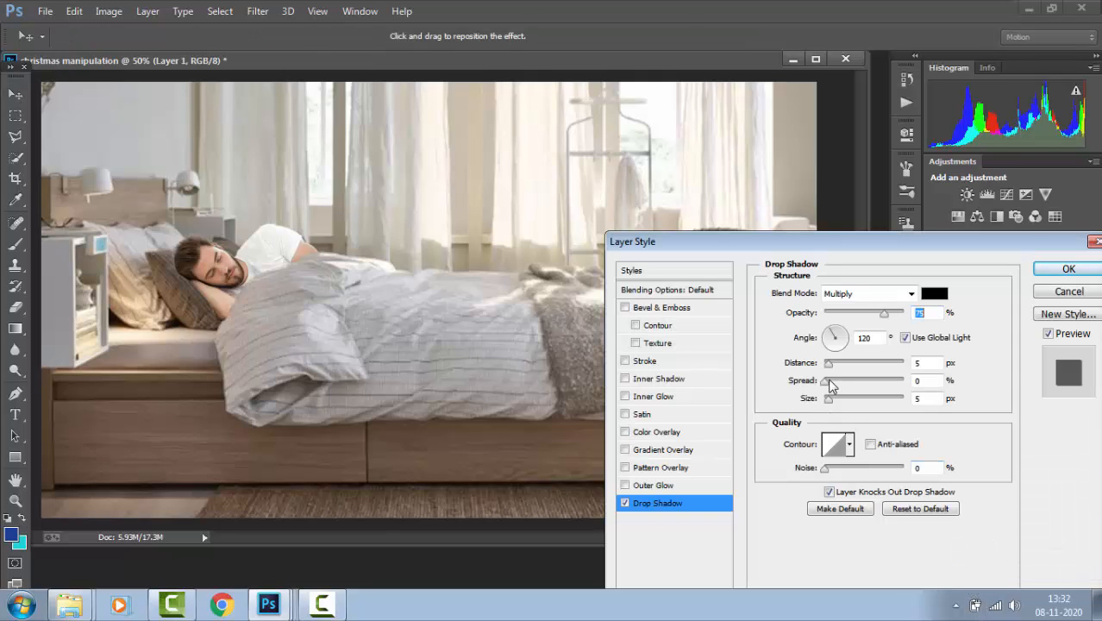
drag(829, 363, 853, 409)
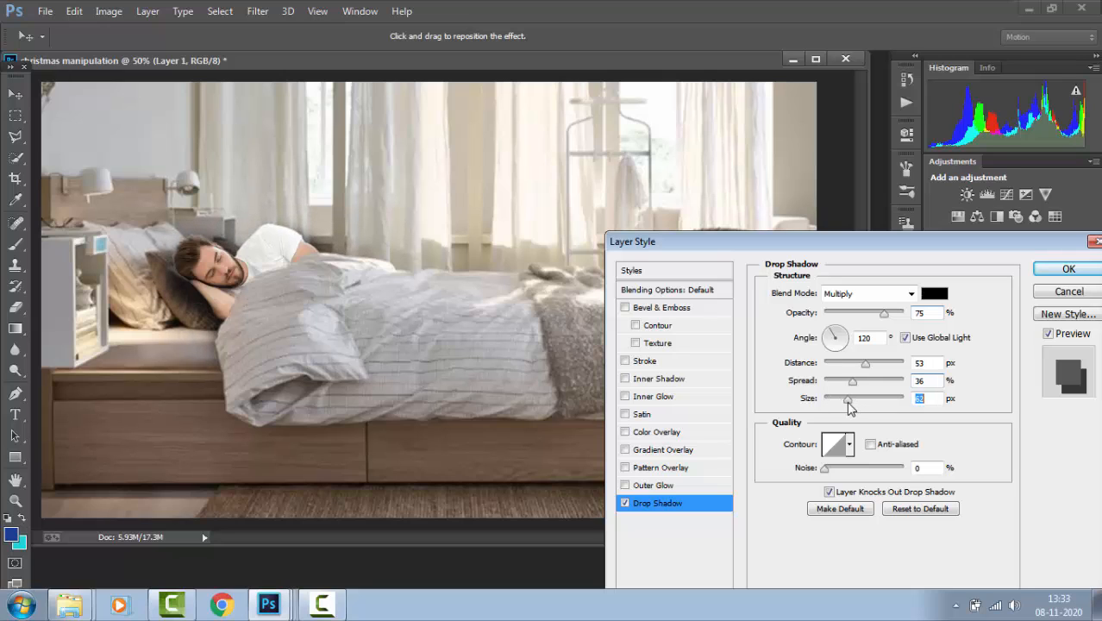
click(1069, 269)
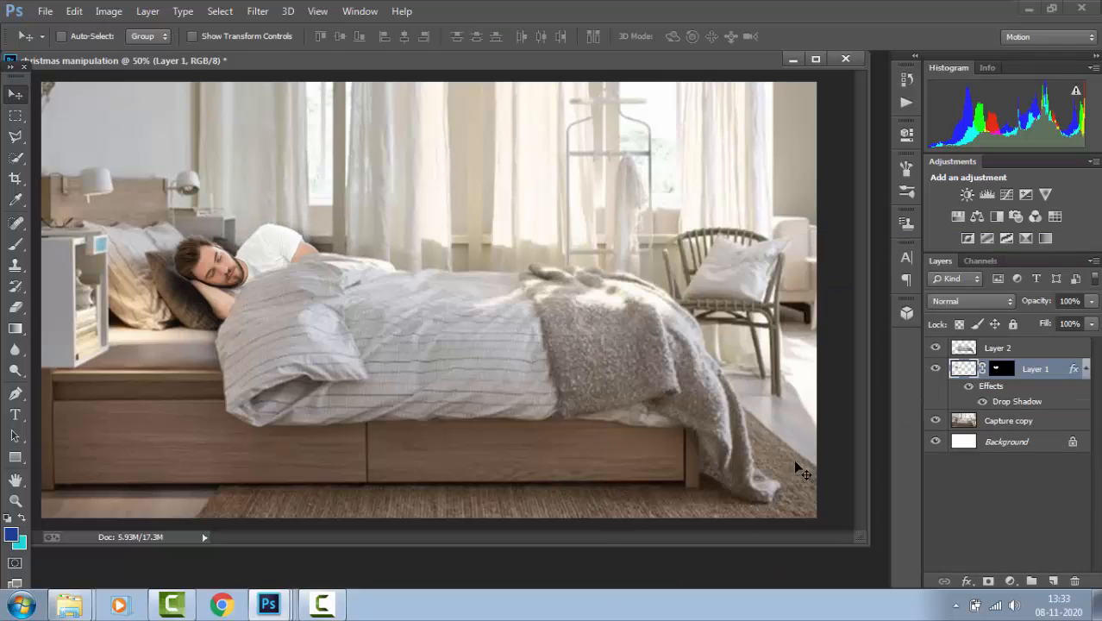
right_click(1000, 371)
click(944, 422)
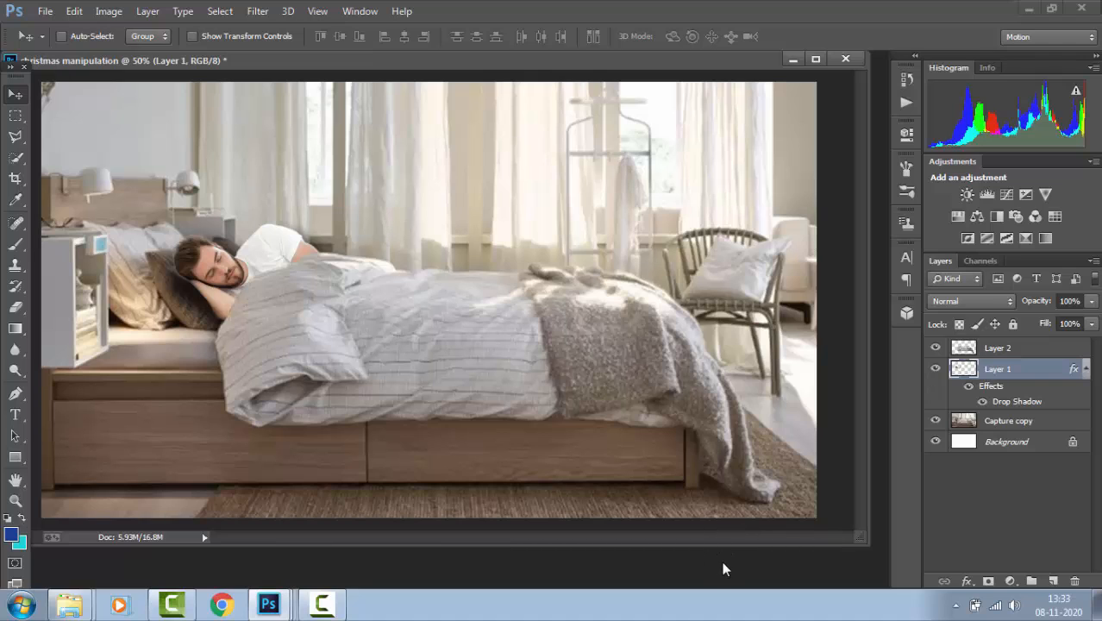
Place 2-2-christmas-tree-picture-thumb.png in the bedroom document and position the tree at the foot of the bed.
key(ctrl+o)
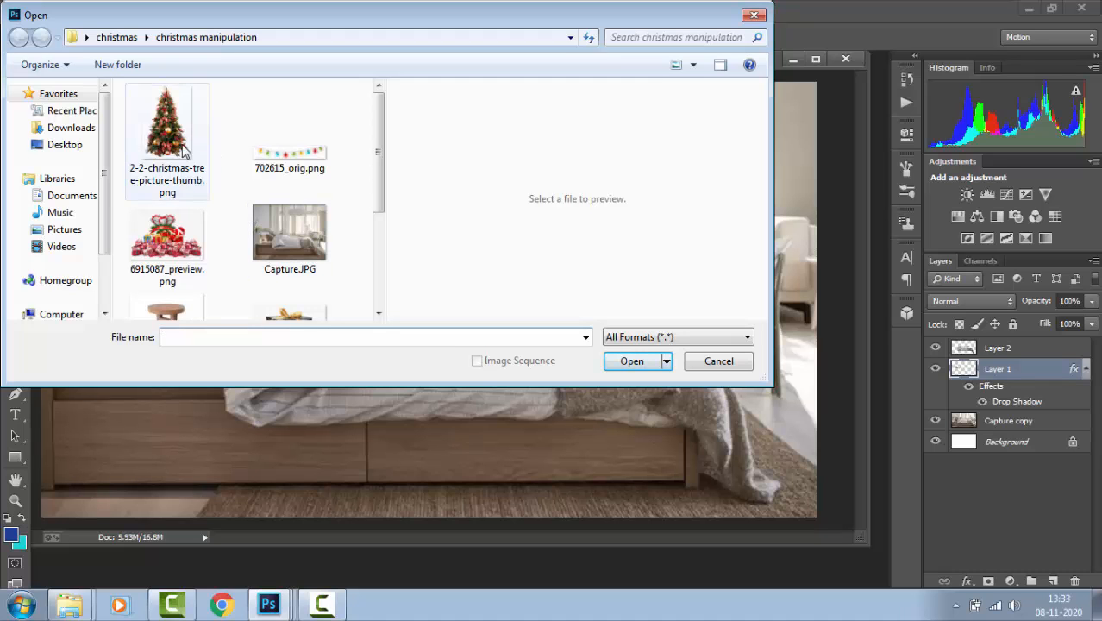
drag(177, 140, 684, 475)
click(731, 363)
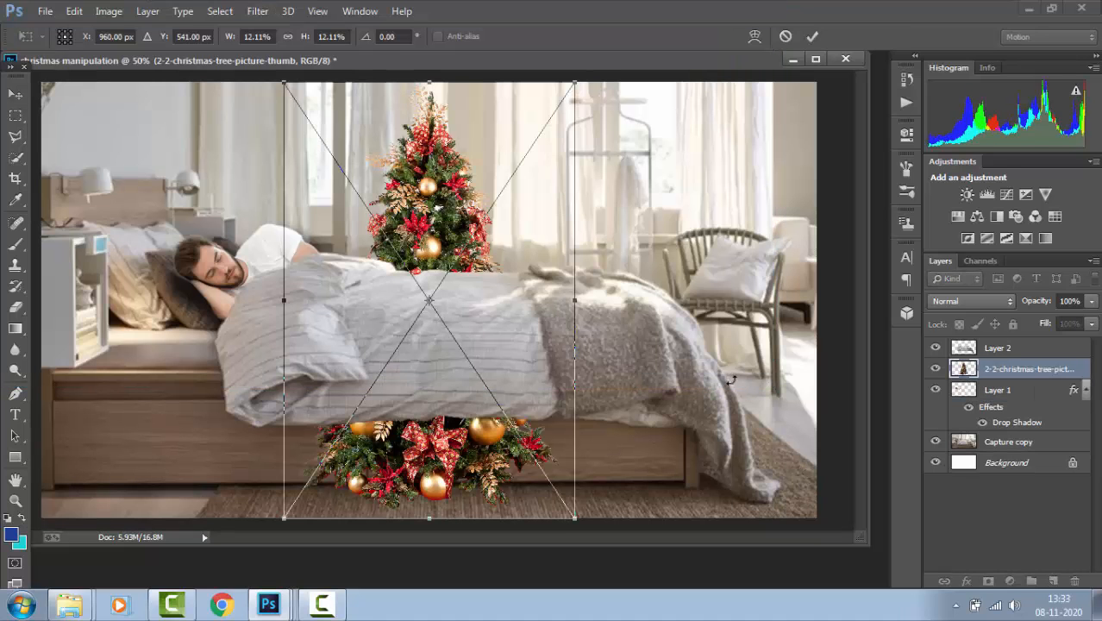
drag(484, 390, 514, 391)
drag(812, 402, 813, 407)
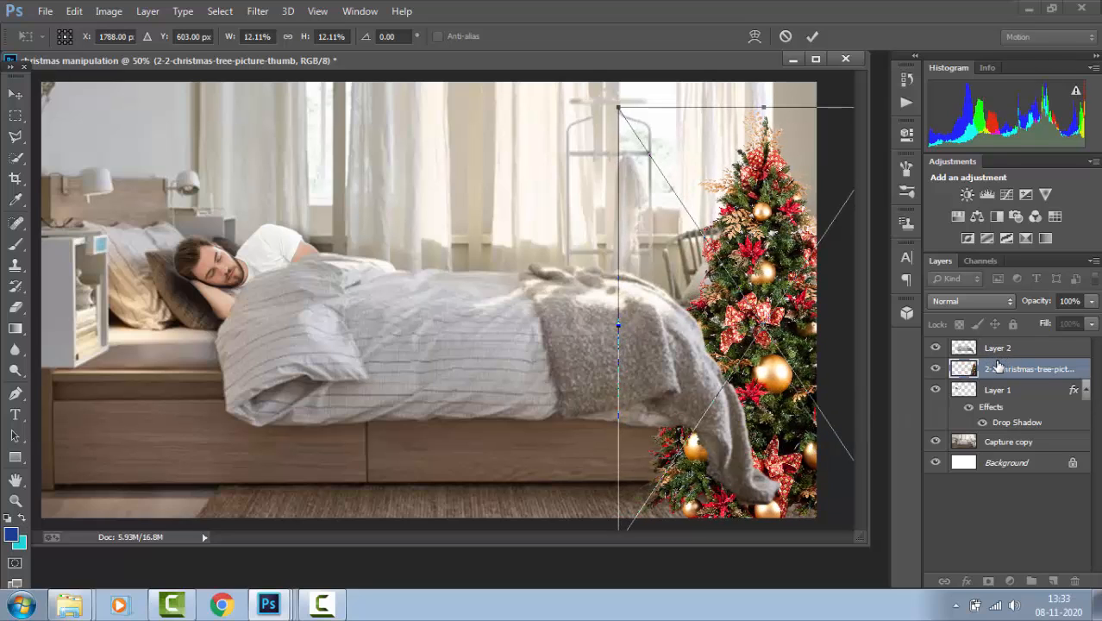
key(Return)
Bring the Christmas tree layer above the bedding layer and rasterize it.
drag(997, 366, 1000, 346)
right_click(1000, 348)
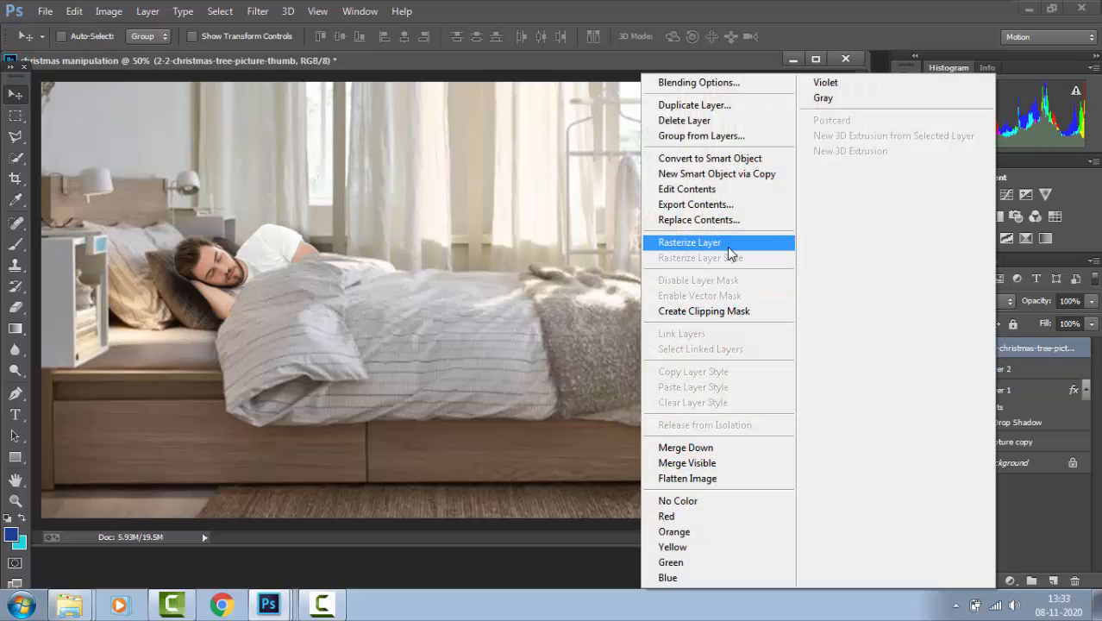
click(729, 248)
Scale the Christmas tree to about 88% and position it beside the foot of the bed with its whole base inside the picture.
drag(776, 415, 742, 407)
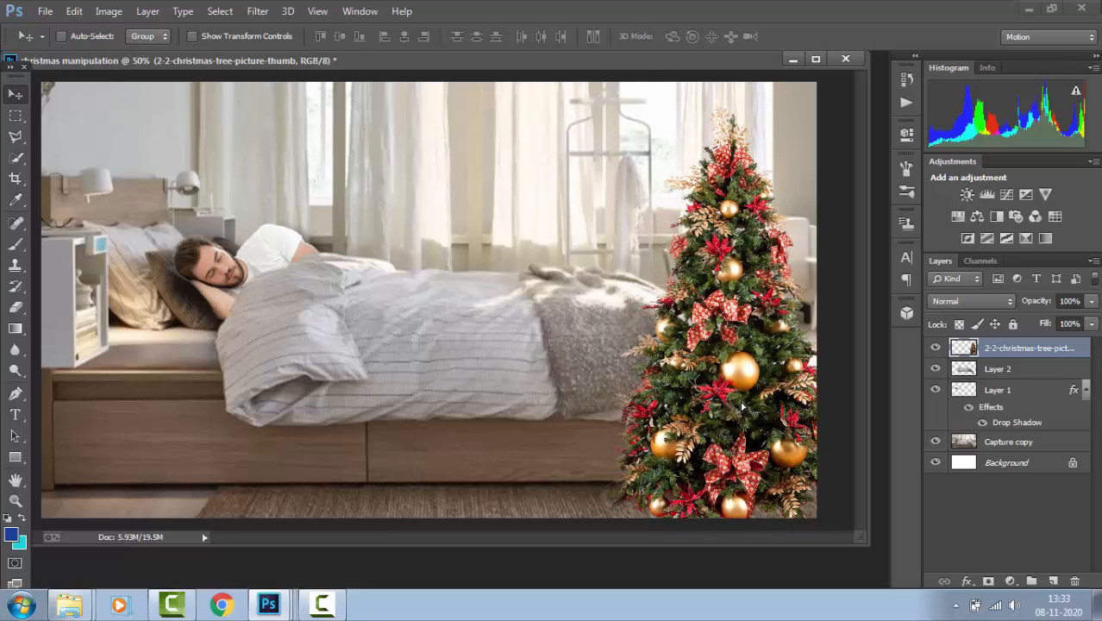
key(ctrl+t)
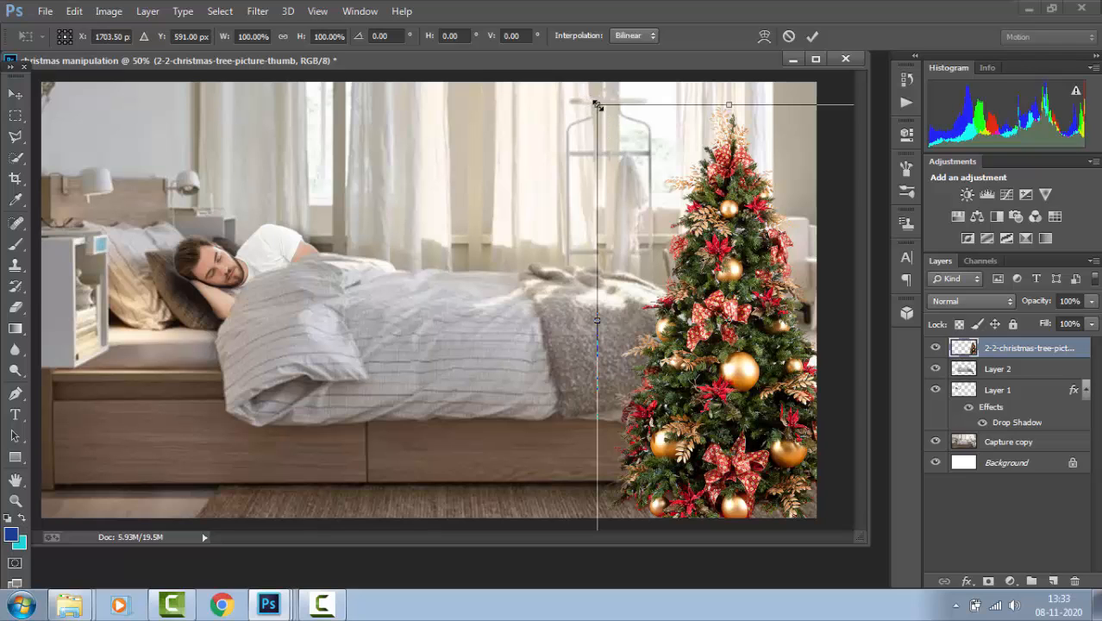
drag(597, 105, 614, 130)
drag(753, 295, 762, 309)
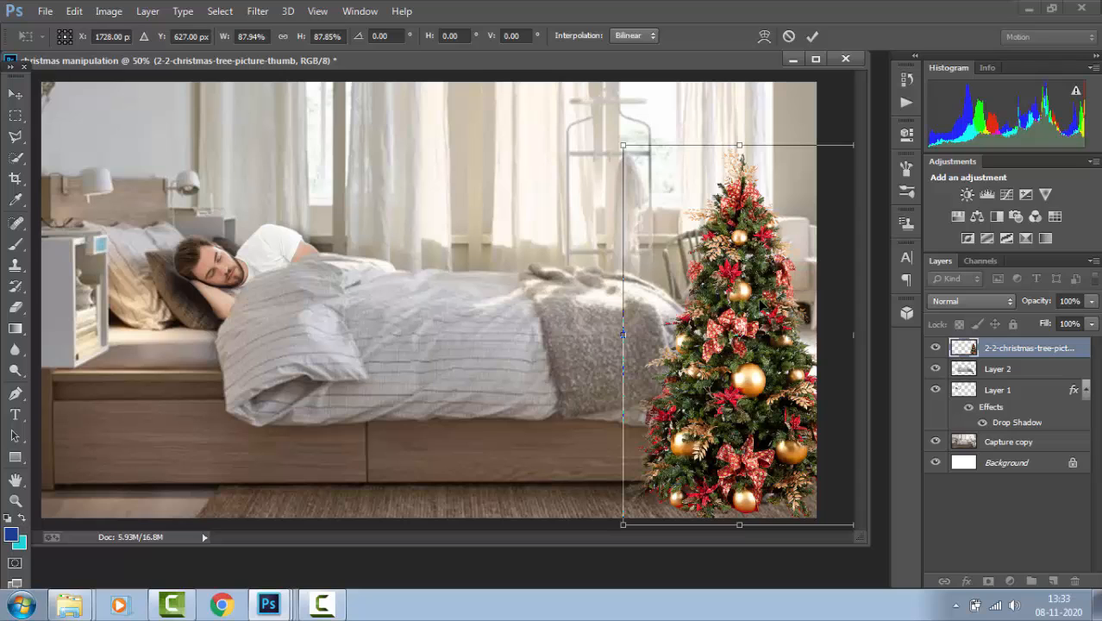
key(Return)
Try to open the gift pile image 6915087_preview.png.
key(ctrl+o)
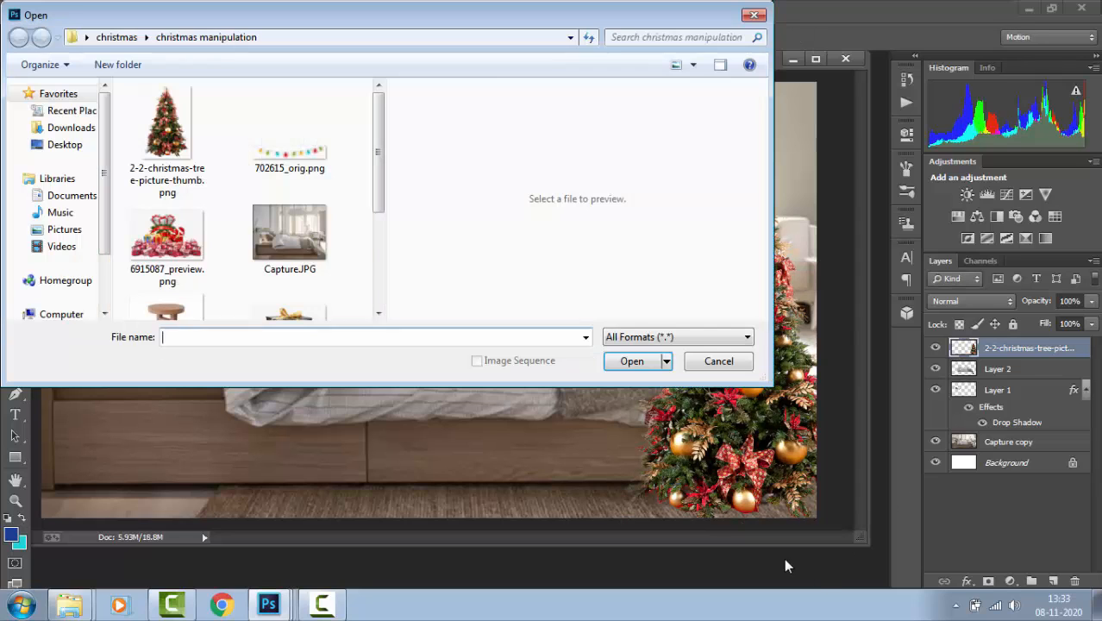
double_click(185, 245)
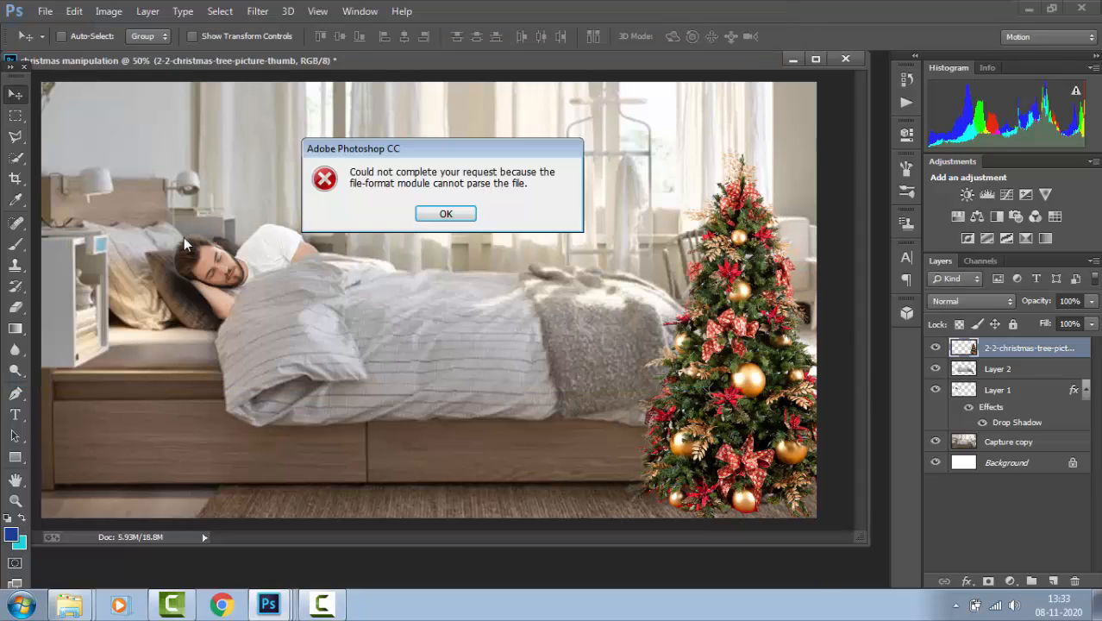
click(446, 215)
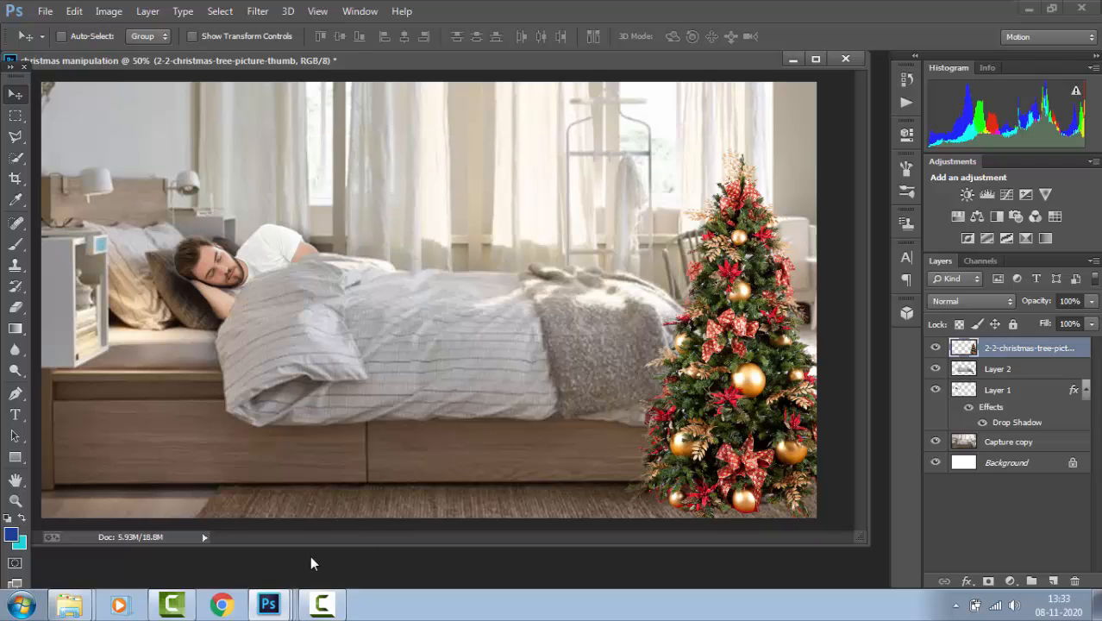
Open the stool image commune-stool-N4MJqd9-600.jpg from the christmas manipulation folder.
key(ctrl+o)
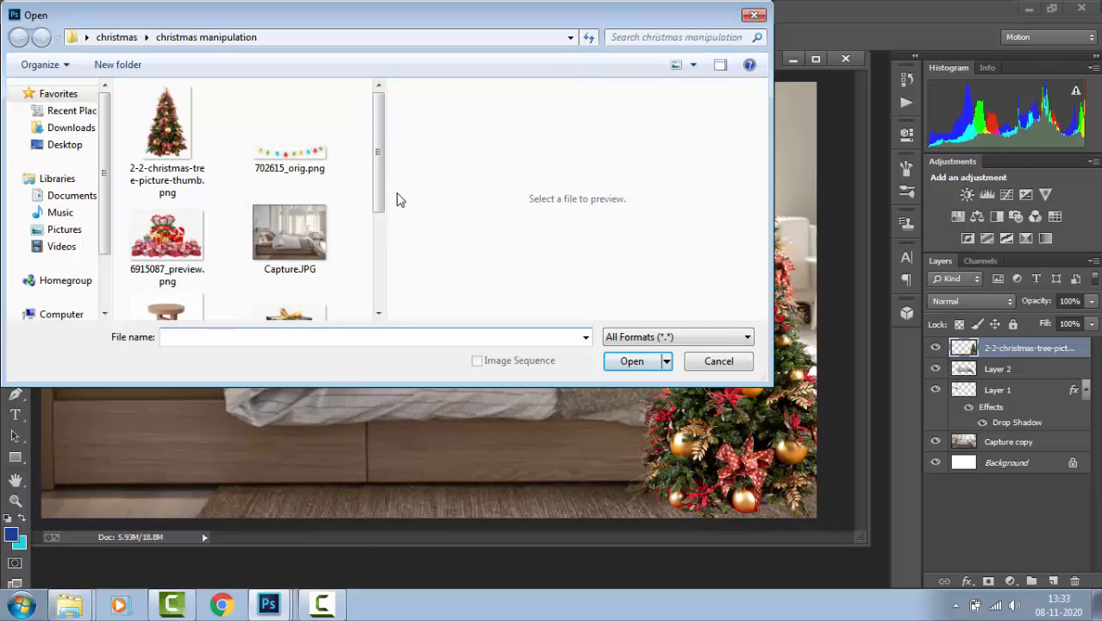
scroll(381, 209, down, 3)
click(156, 205)
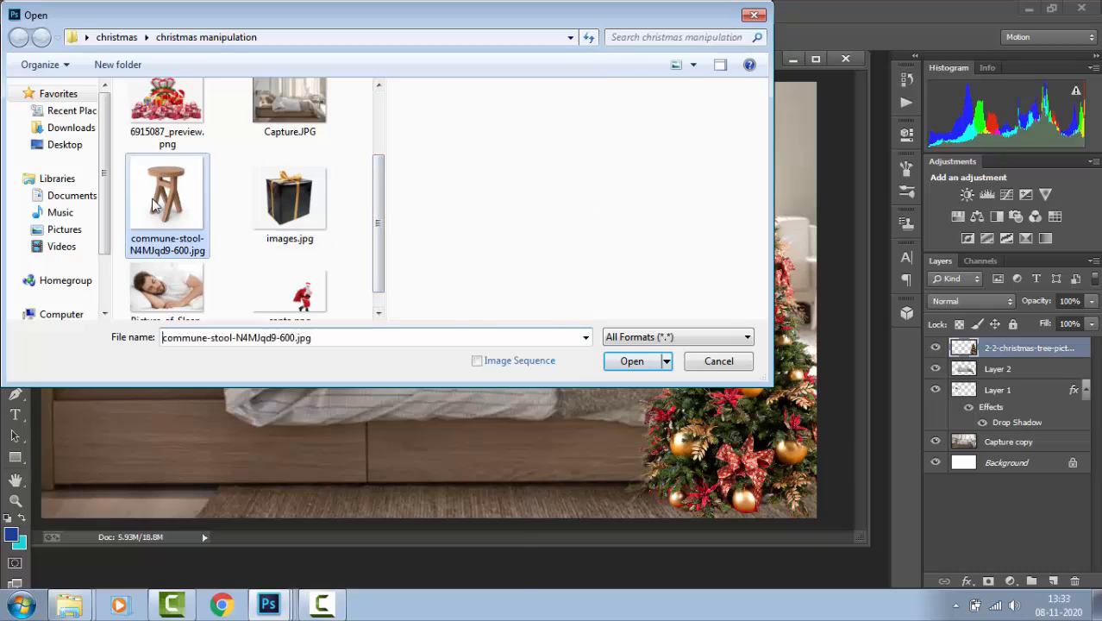
double_click(153, 205)
Select the white area around the stool with the Magic Wand at tolerance 32, and convert the locked Background into a regular layer.
click(16, 157)
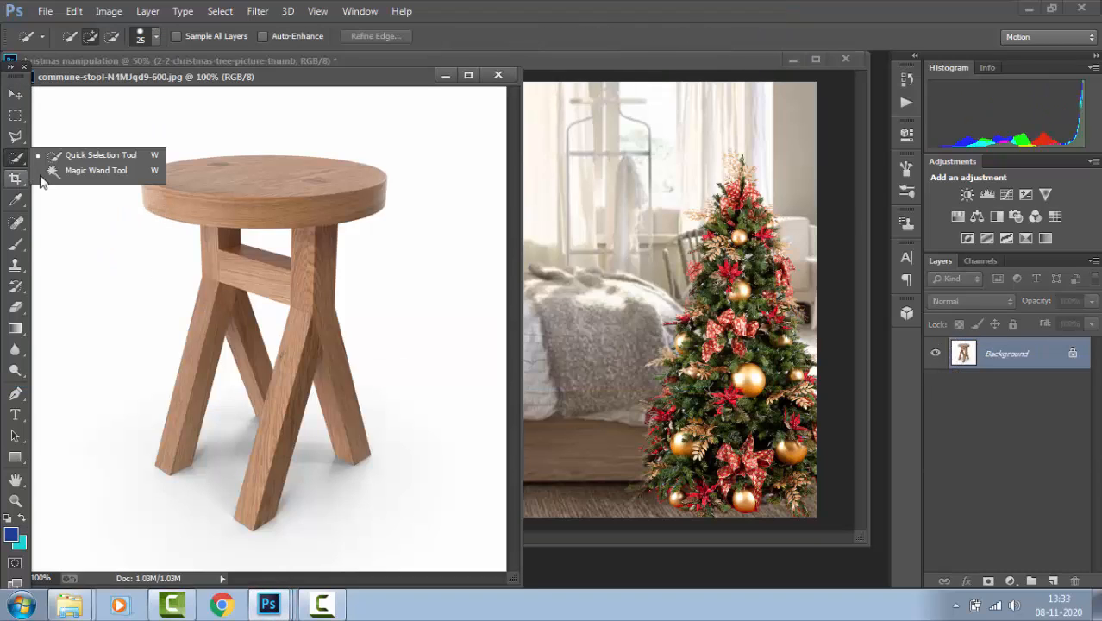
click(53, 171)
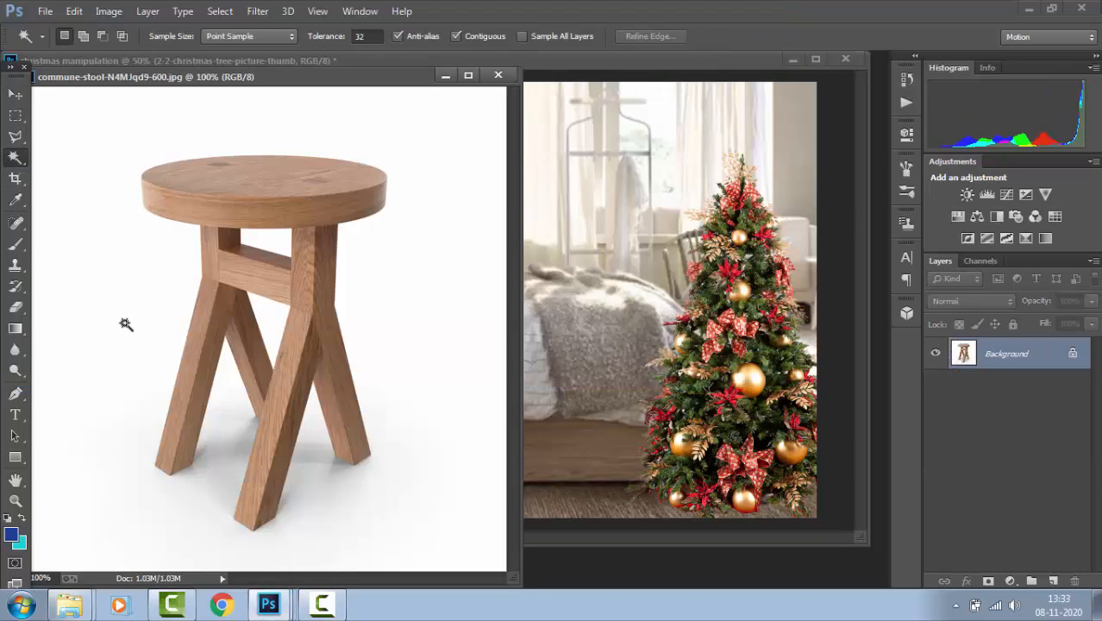
click(125, 324)
key(shift+F5)
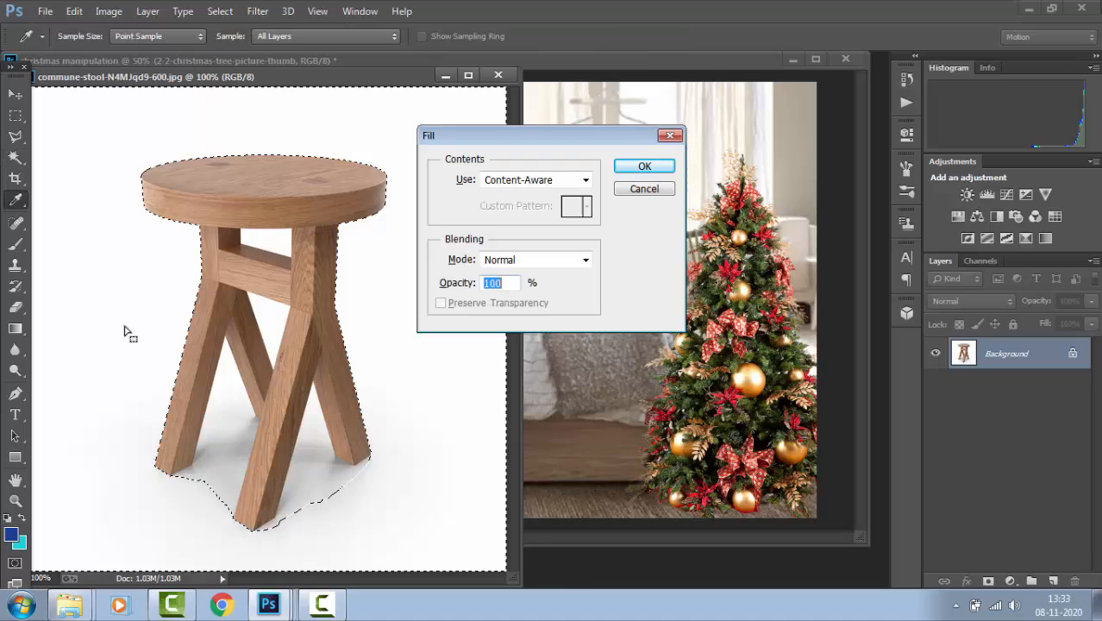
click(638, 191)
double_click(1065, 360)
key(Return)
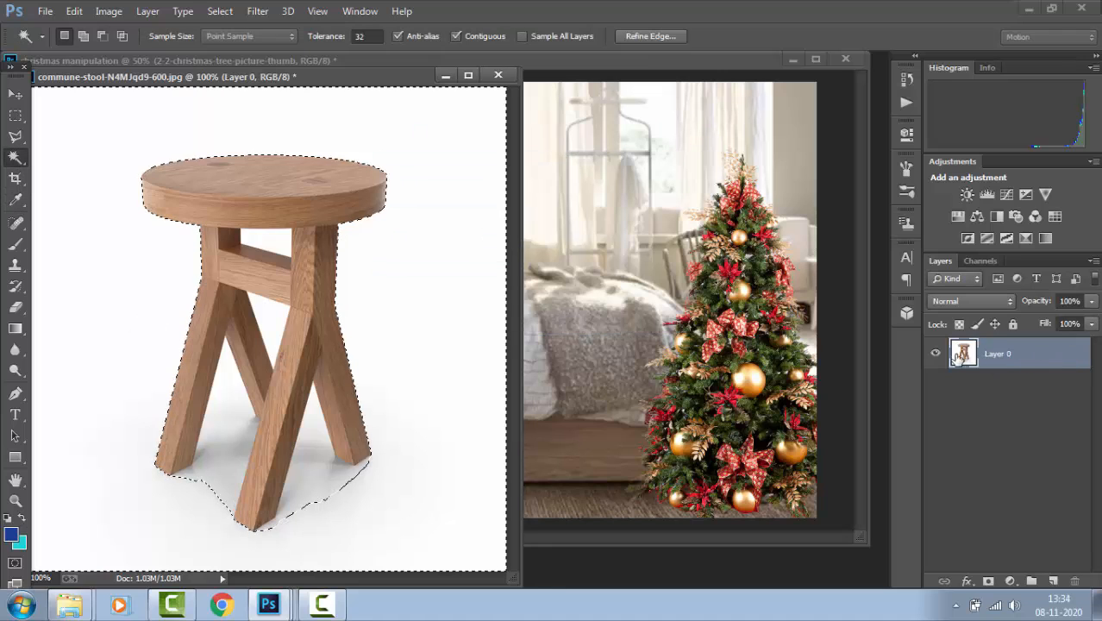
Delete the white area around the stool and the leftover floor shadow patches between and beneath its legs.
key(Delete)
click(306, 480)
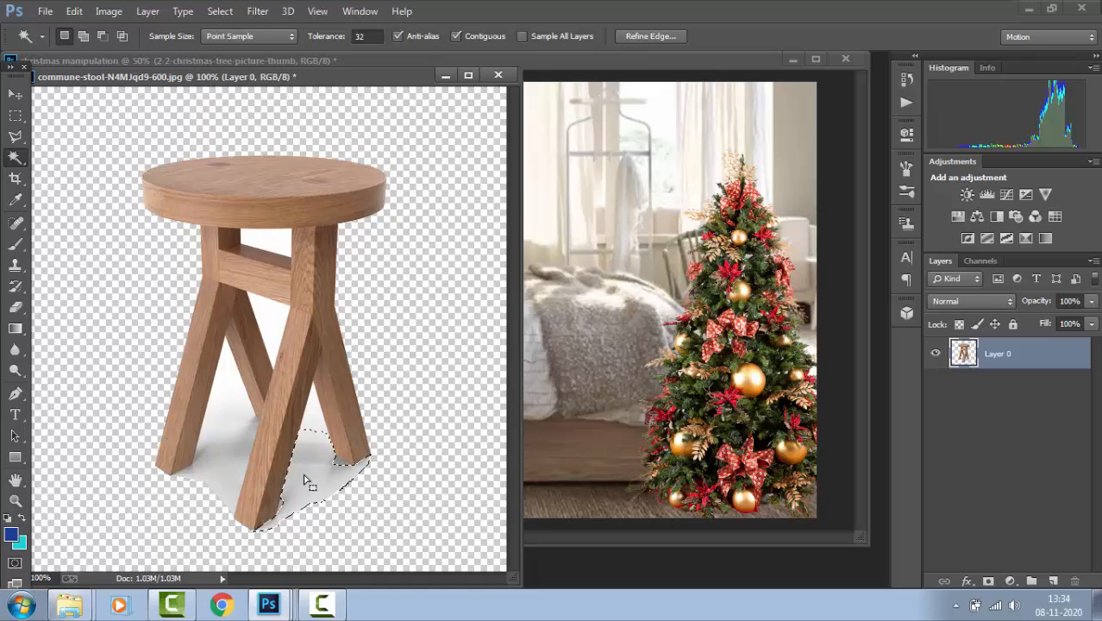
click(317, 428)
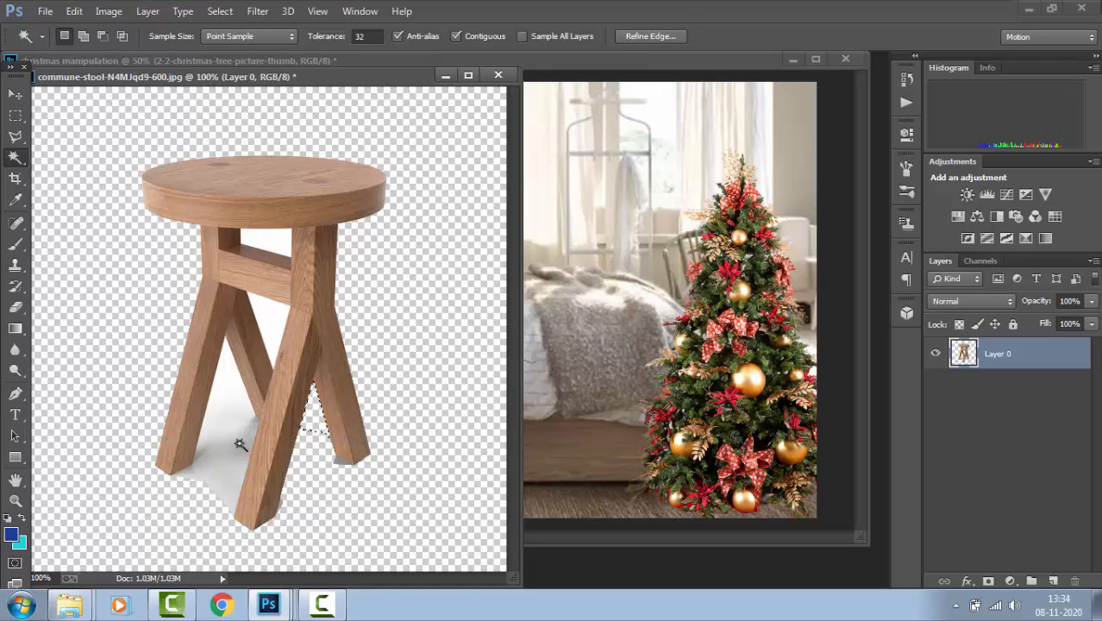
click(239, 445)
key(Delete)
click(231, 407)
key(Delete)
click(228, 495)
key(Delete)
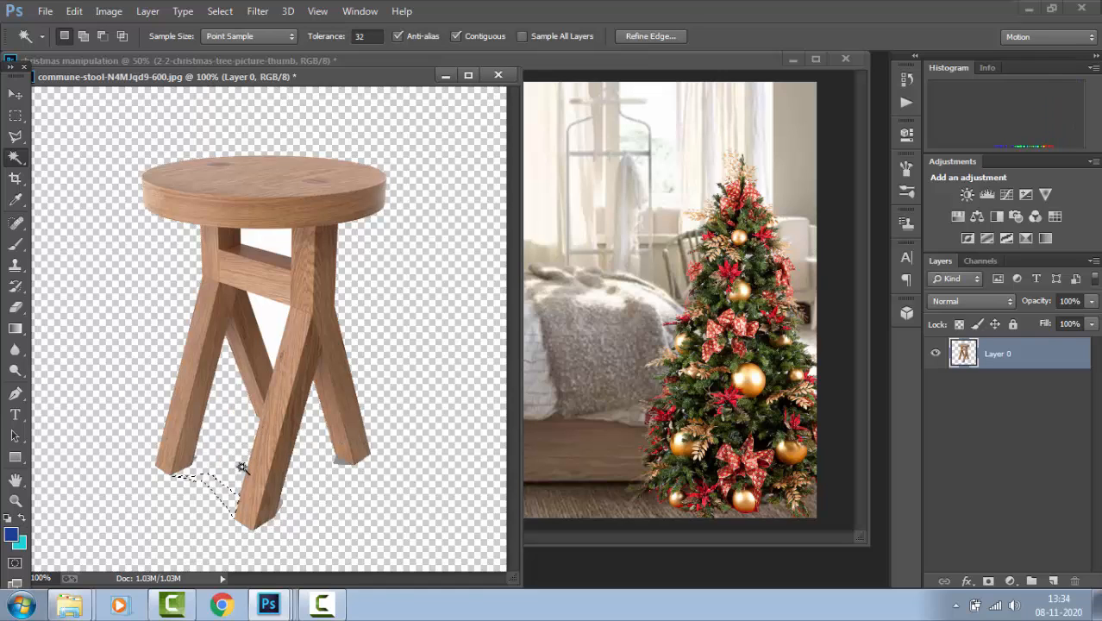
Remove the shadow remnant beside the stool's rear foot and the white areas enclosed by its frame, and clear the selection.
click(337, 464)
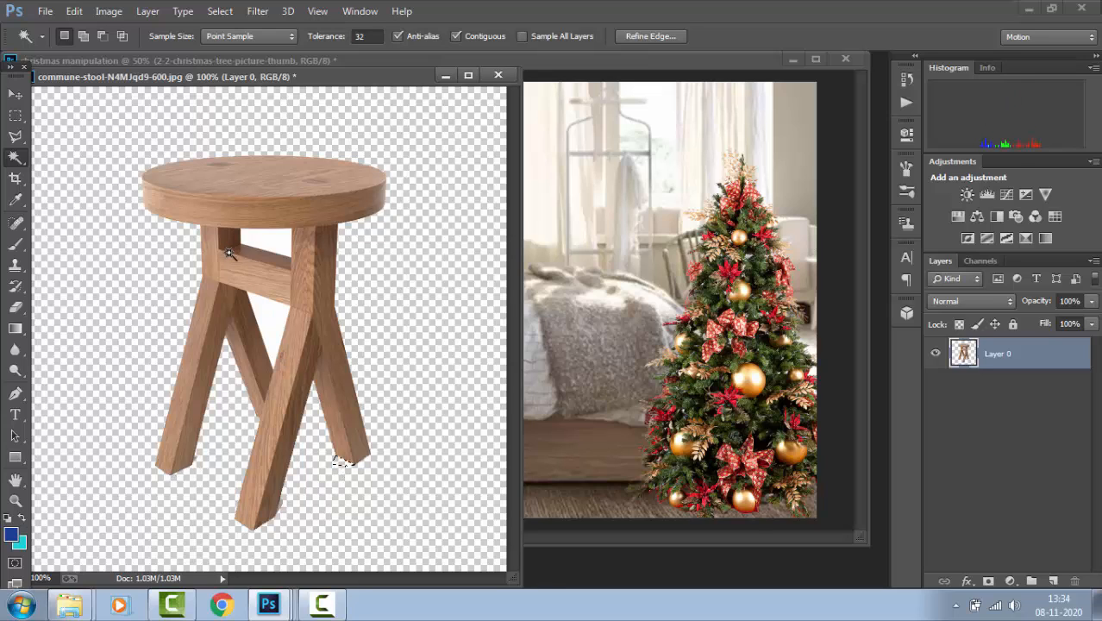
key(Delete)
click(280, 334)
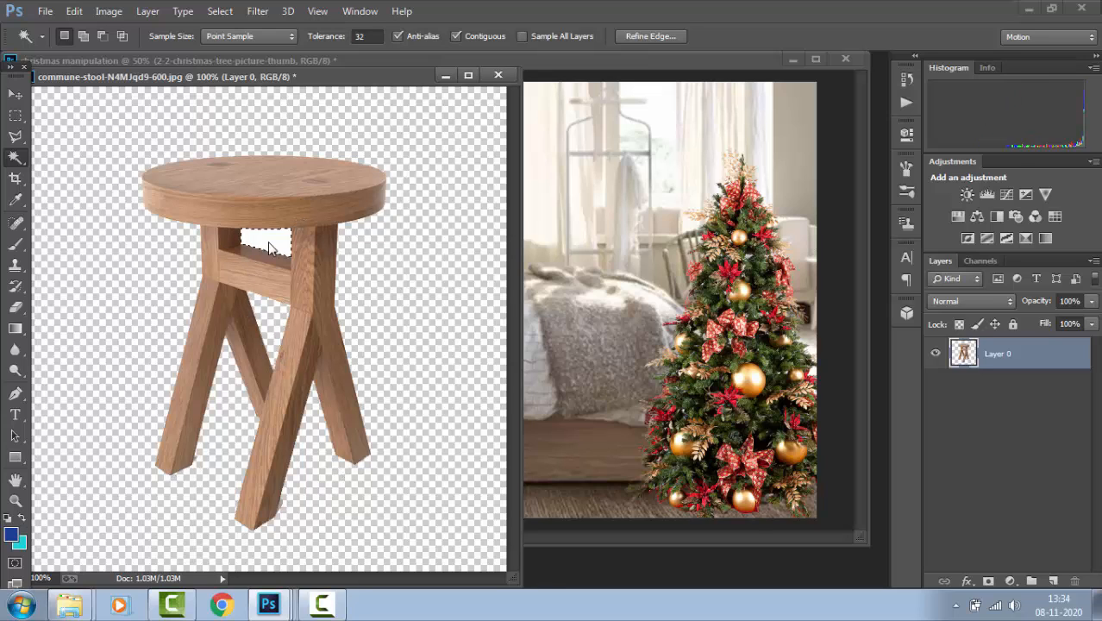
key(ctrl+d)
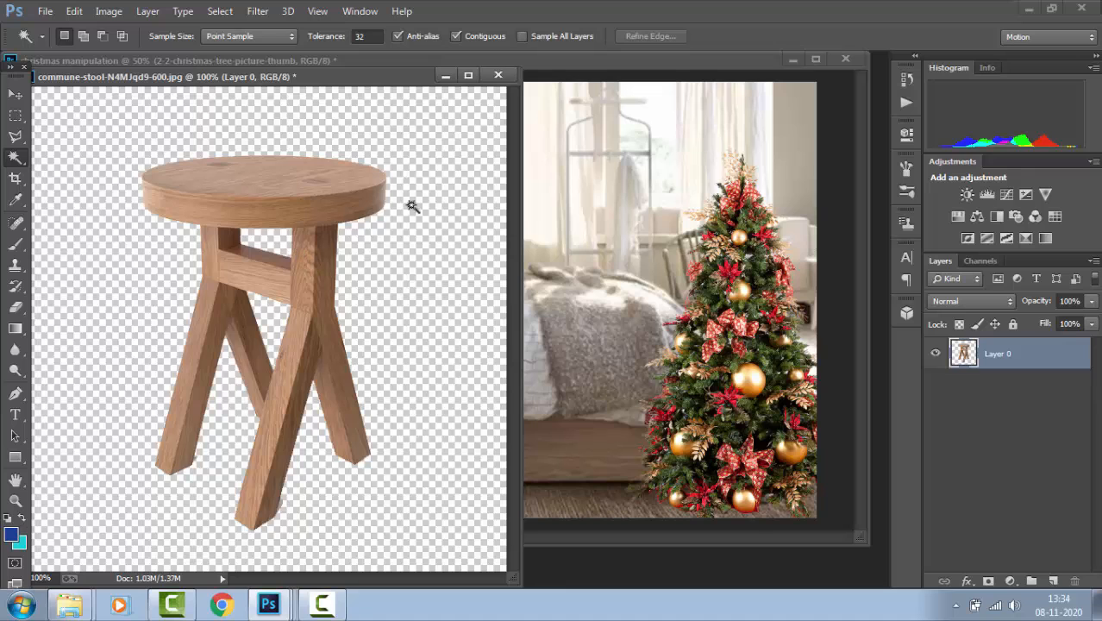
Move the cut-out stool into the christmas manipulation document in front of the bed's head end, and close the stool image without saving.
click(16, 93)
drag(207, 190, 126, 392)
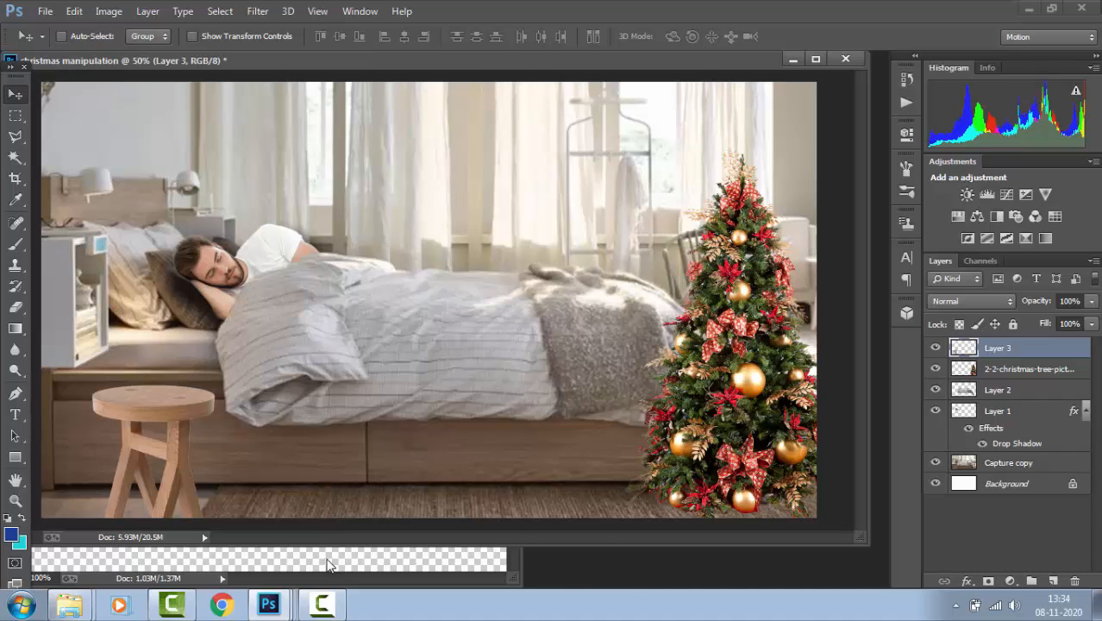
click(328, 565)
click(497, 75)
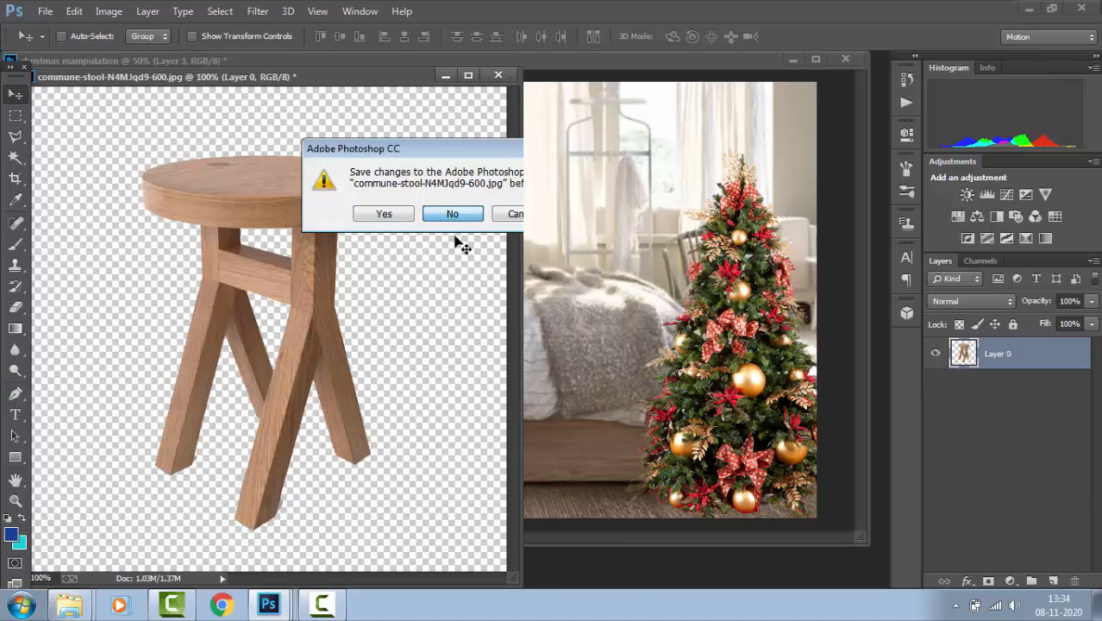
click(452, 214)
Open the black gift box image images.jpg from the christmas manipulation folder.
key(ctrl+o)
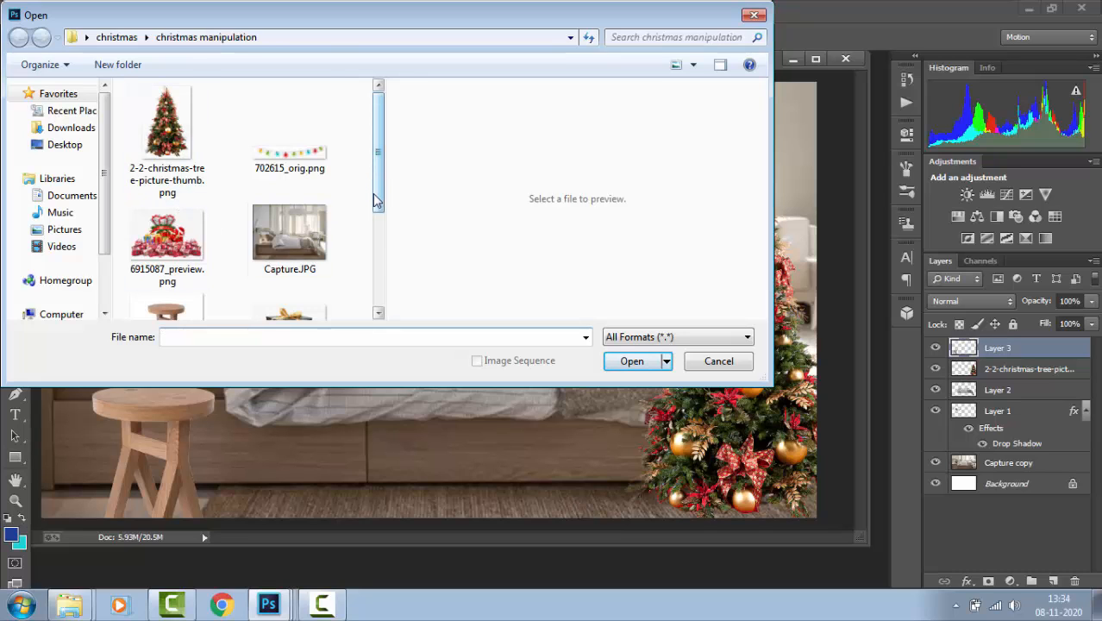
scroll(357, 248, down, 3)
click(293, 219)
double_click(296, 223)
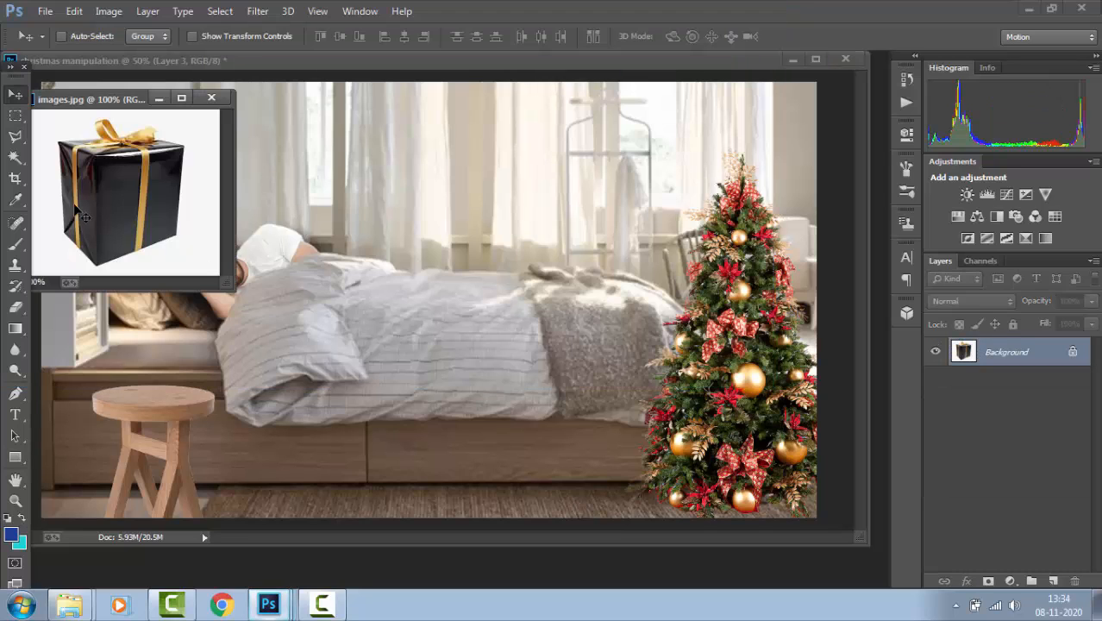
Cut out the gift box by unlocking its Background as Layer 0 and deleting the surrounding white area selected with the Magic Wand.
click(15, 157)
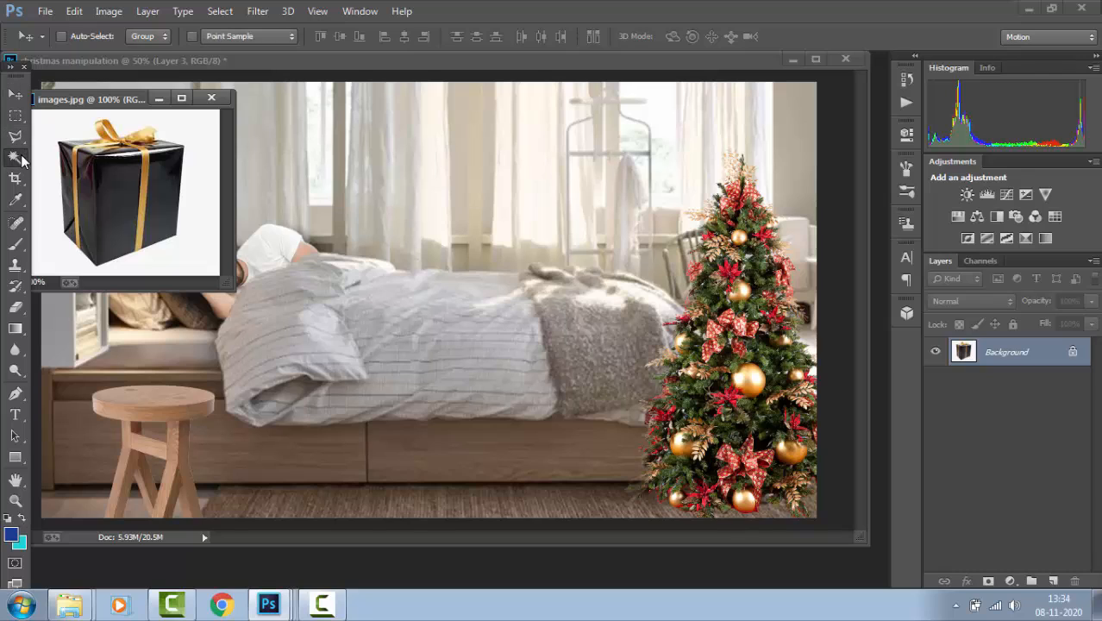
click(185, 264)
key(shift+F5)
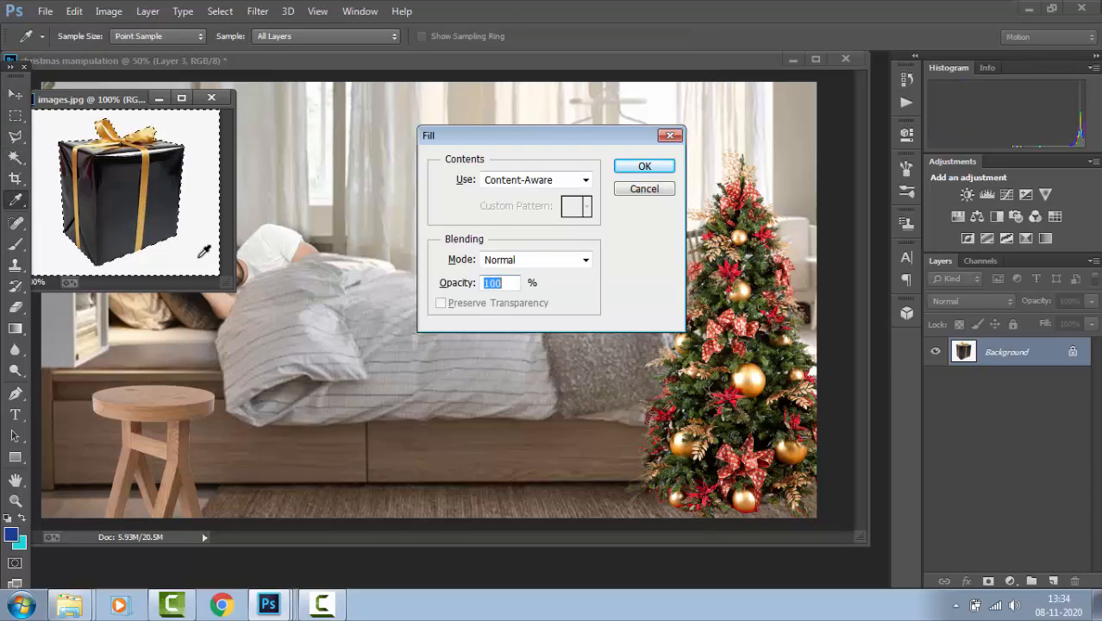
click(645, 187)
double_click(964, 349)
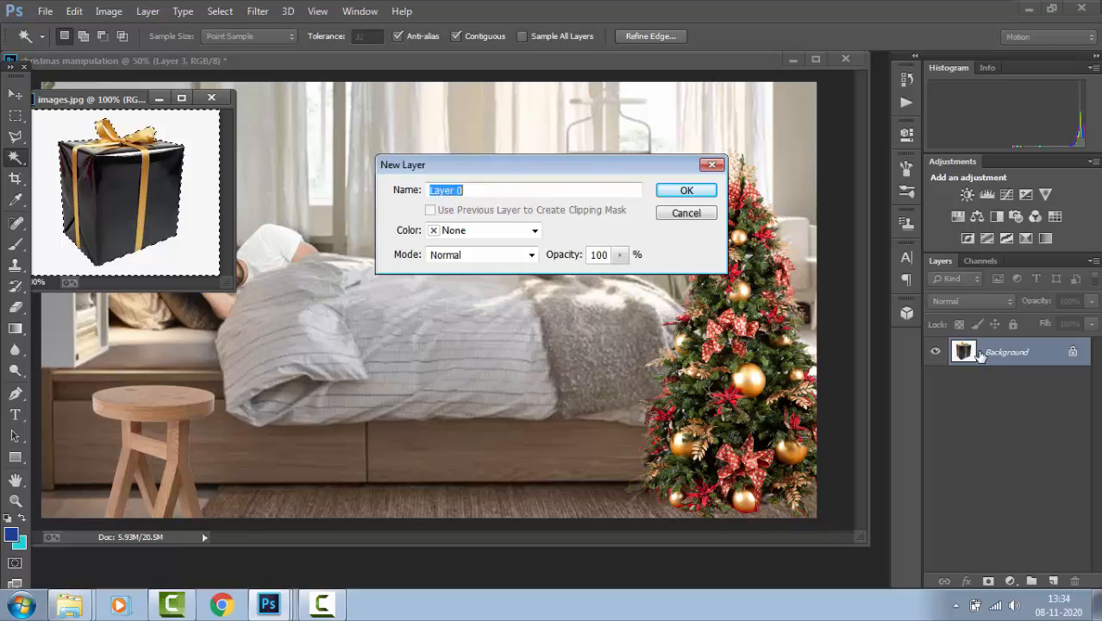
key(Return)
key(Delete)
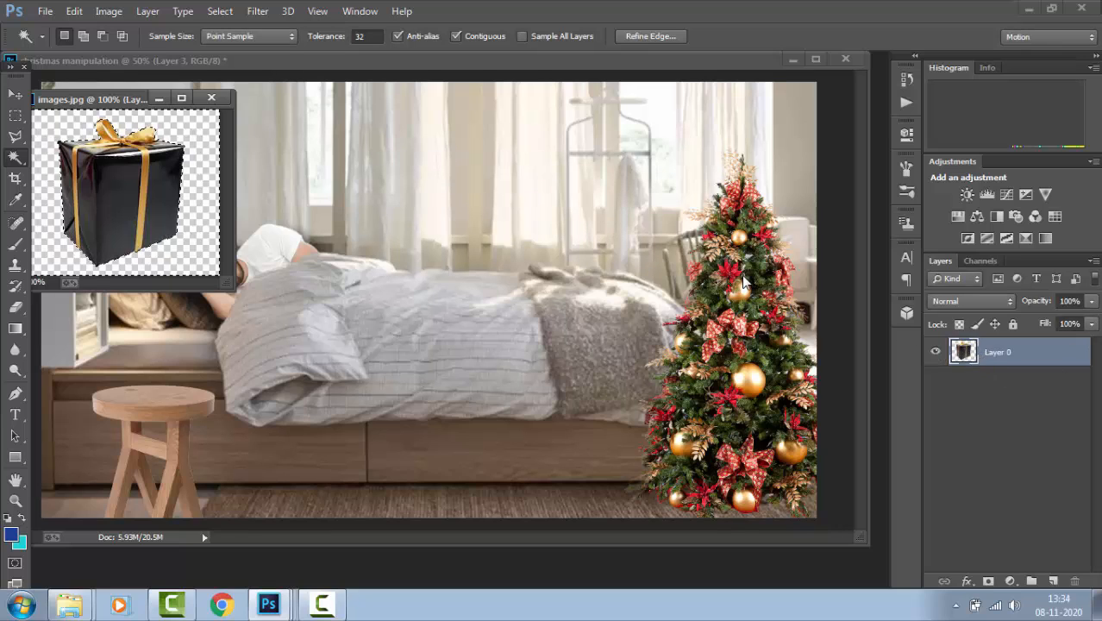
key(d)
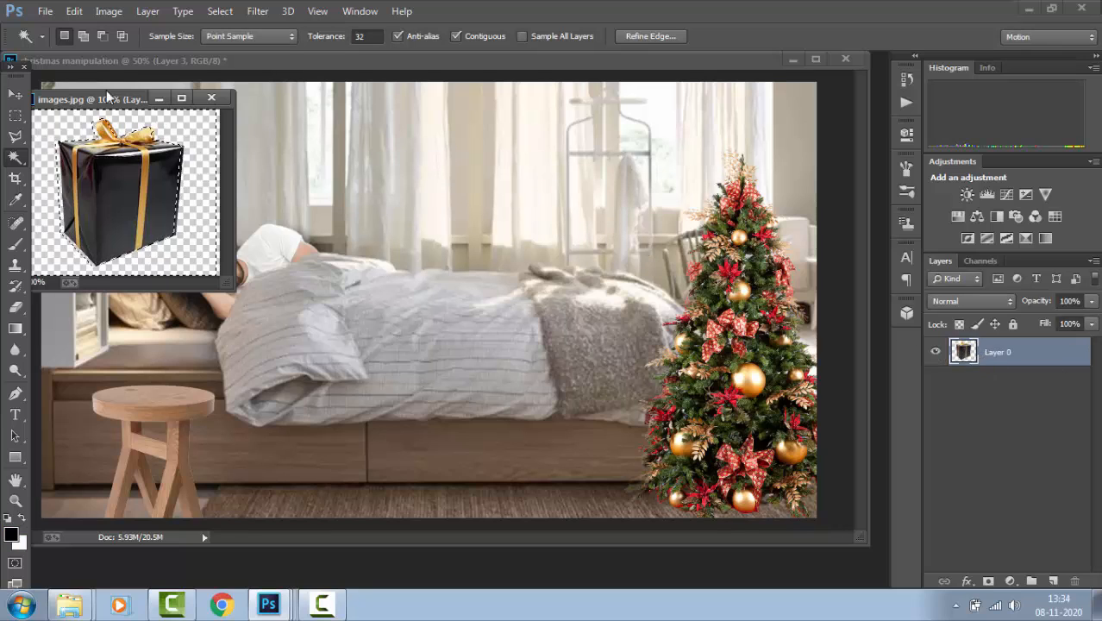
Place the gift box on the stool in the christmas manipulation document and scale it to about 176%.
click(15, 93)
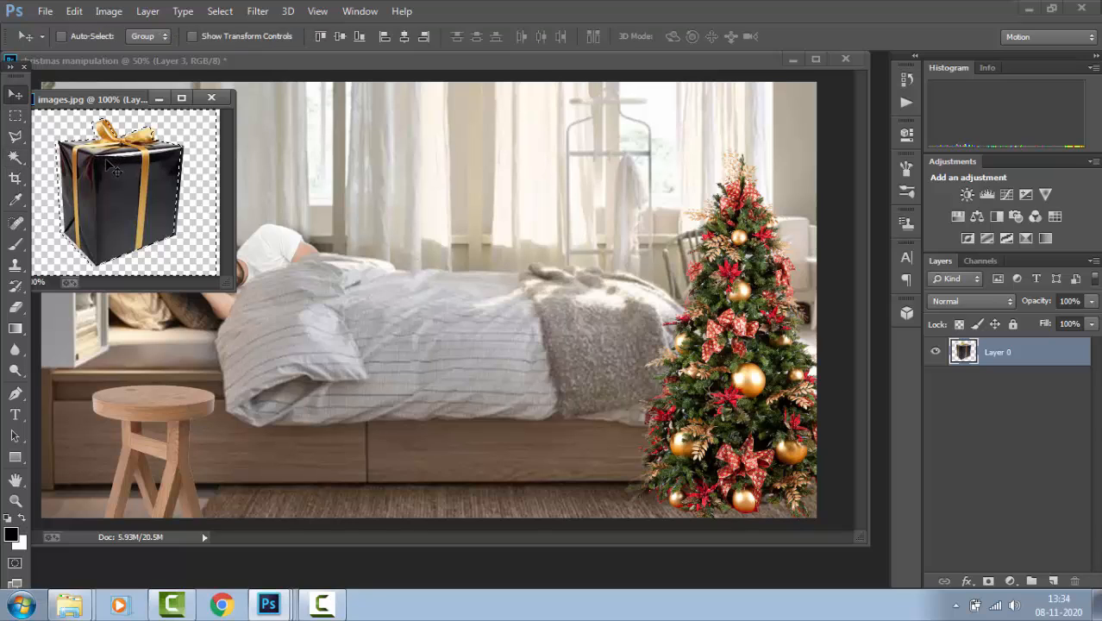
drag(112, 168, 147, 354)
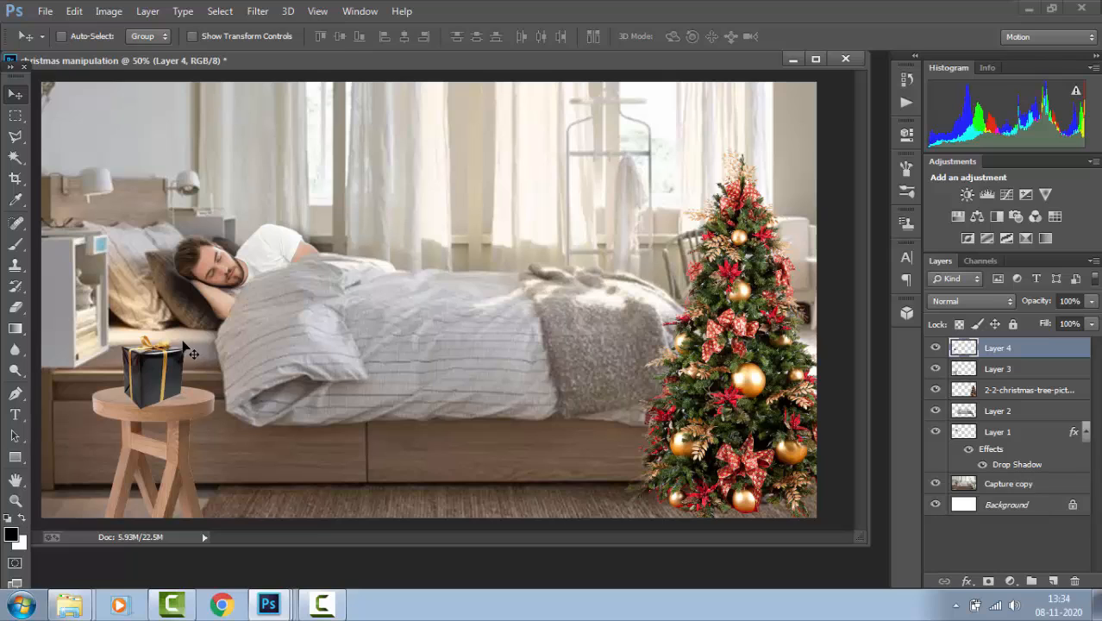
key(ctrl+t)
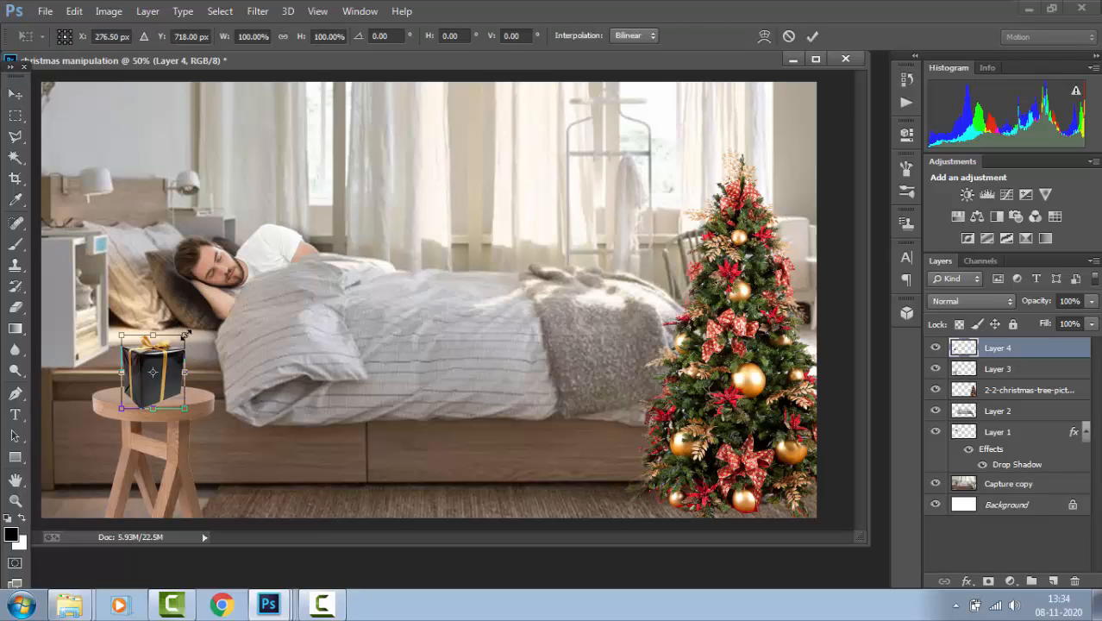
drag(187, 335, 210, 308)
mouse_move(181, 359)
mouse_down()
mouse_move(189, 337)
mouse_move(182, 348)
mouse_up()
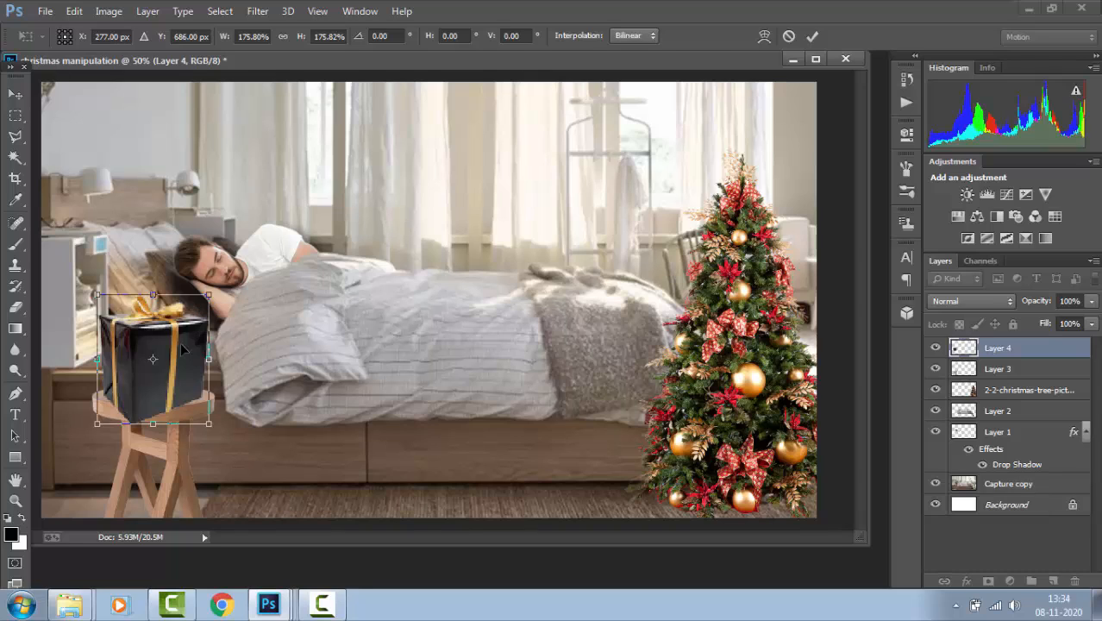
key(Return)
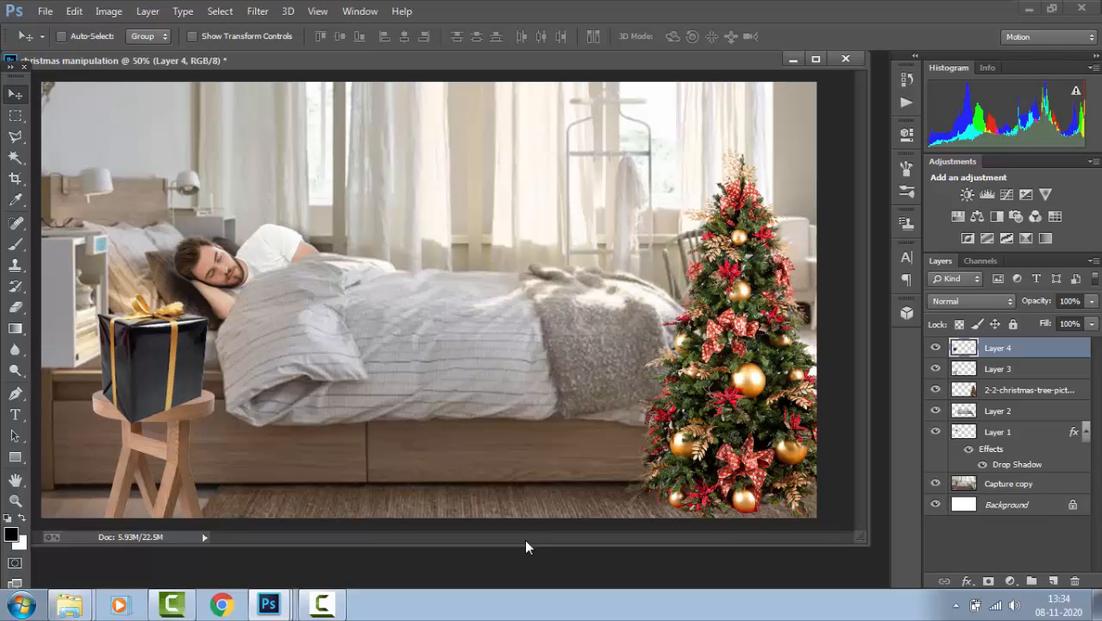
Open santa.png and bring the Santa figure into the christmas manipulation document between the bed and the tree.
key(ctrl+o)
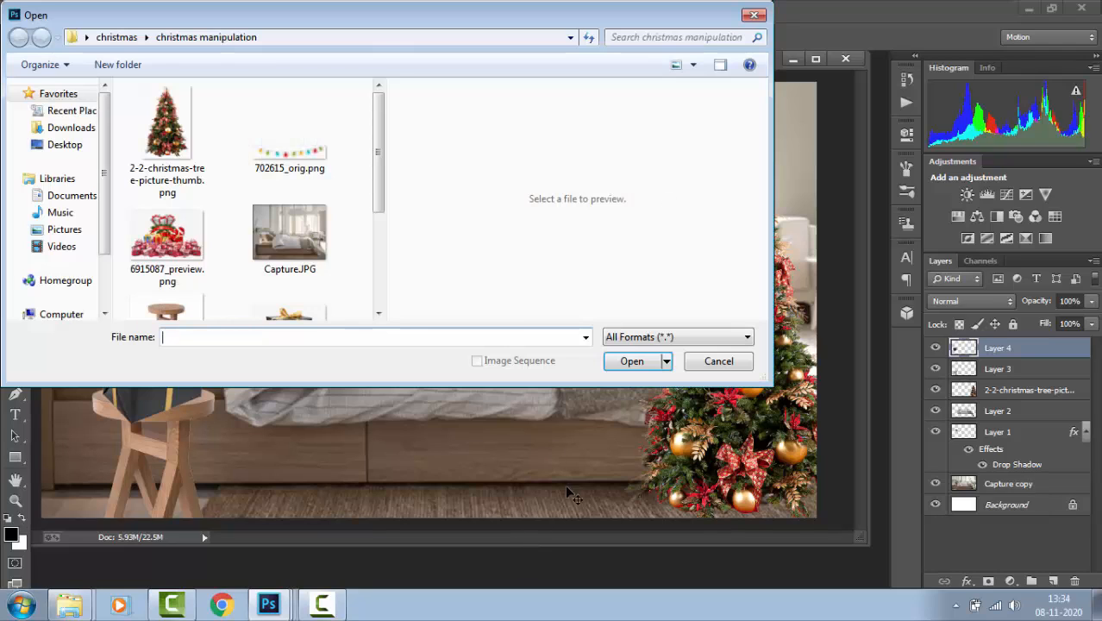
scroll(375, 173, down, 3)
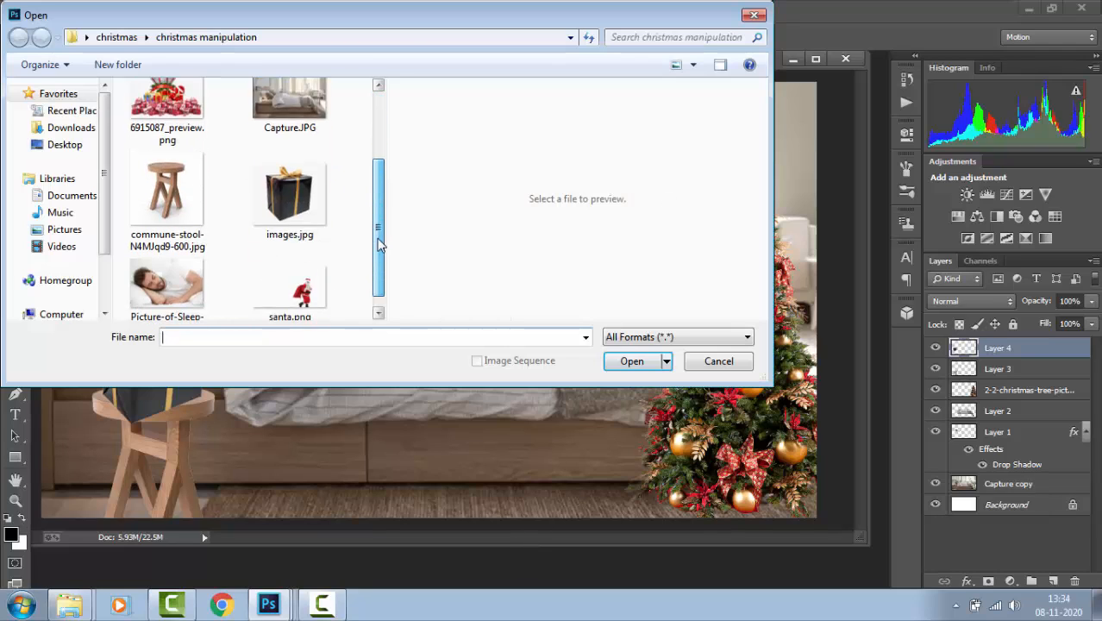
click(277, 277)
double_click(278, 278)
drag(622, 395, 601, 358)
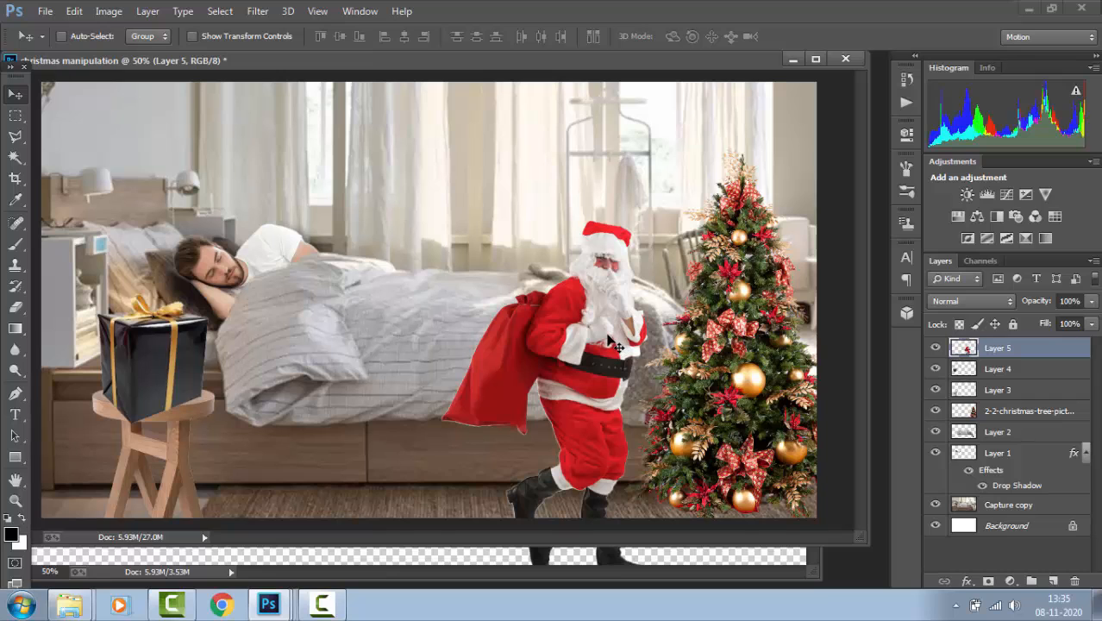
Scale Santa to about 134%, position him beside the tree with his boots at the picture's lower edge, and close santa.png.
key(ctrl+t)
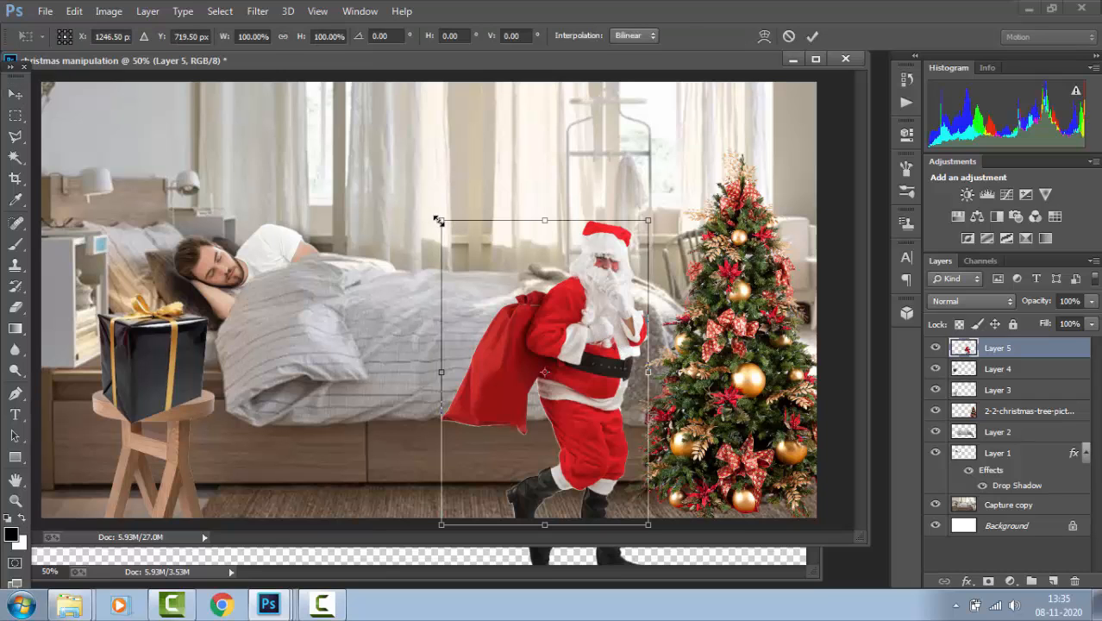
drag(439, 221, 357, 104)
drag(610, 252, 580, 251)
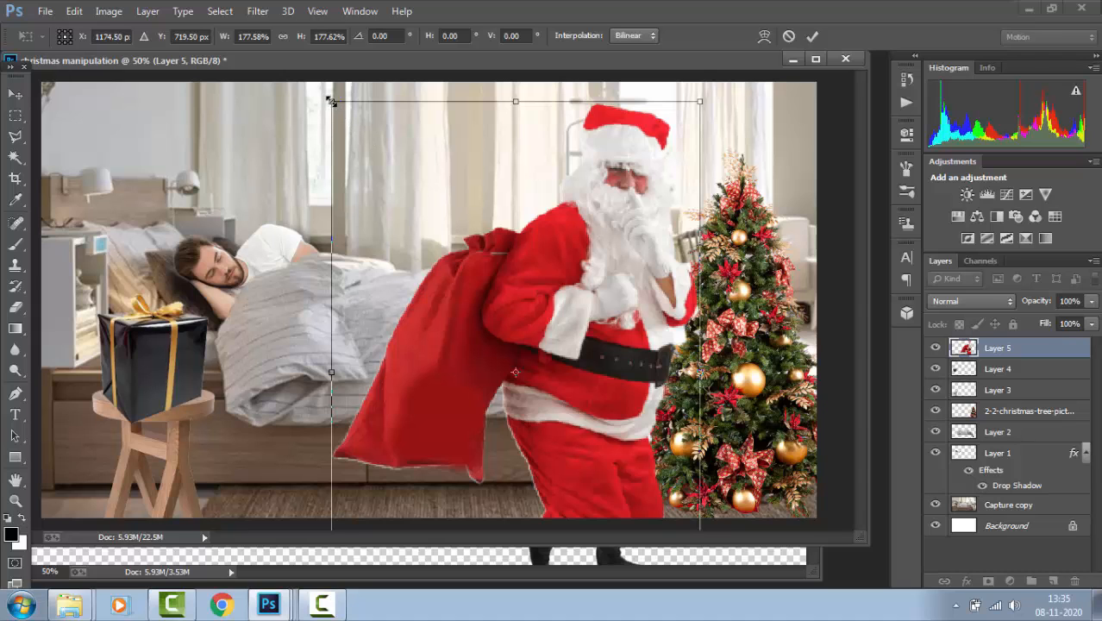
drag(332, 101, 360, 142)
drag(646, 293, 627, 262)
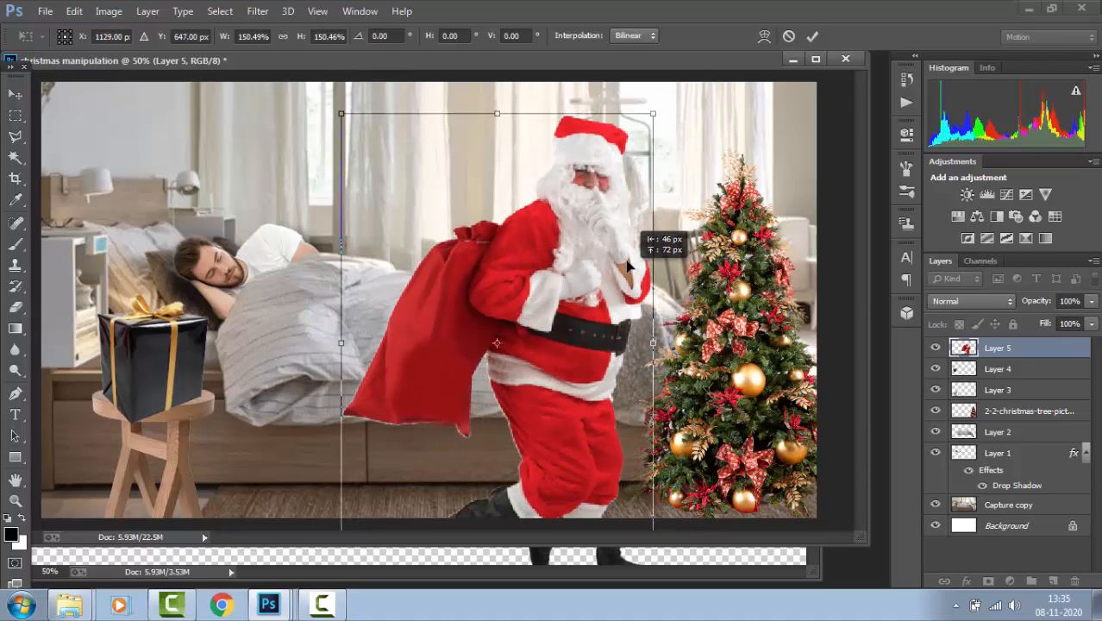
drag(342, 114, 351, 127)
drag(499, 263, 509, 239)
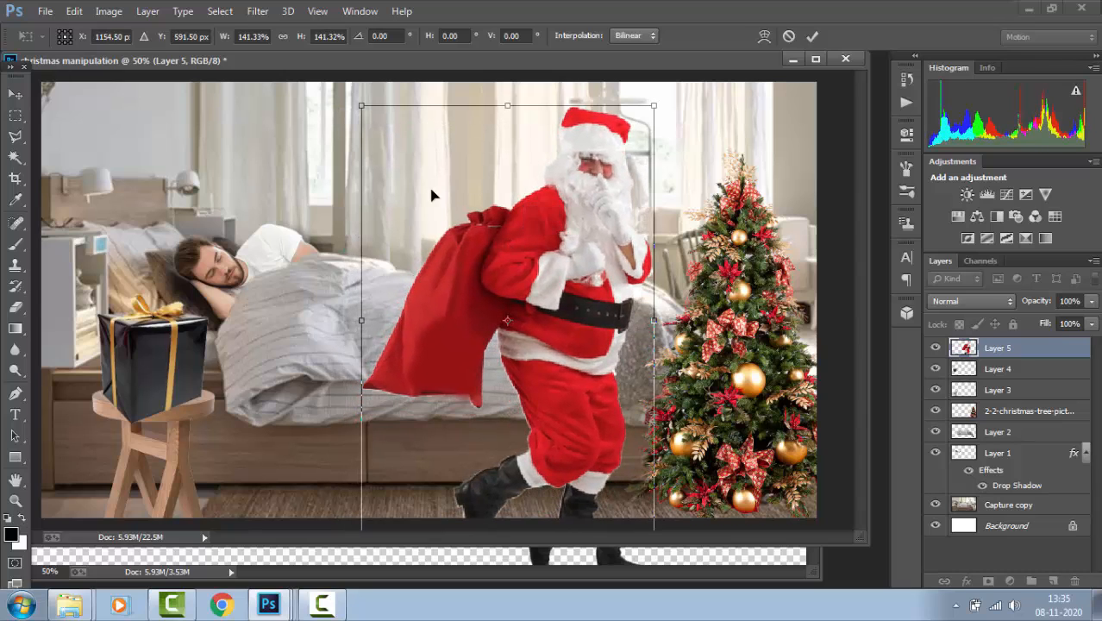
drag(357, 102, 364, 109)
drag(444, 226, 455, 220)
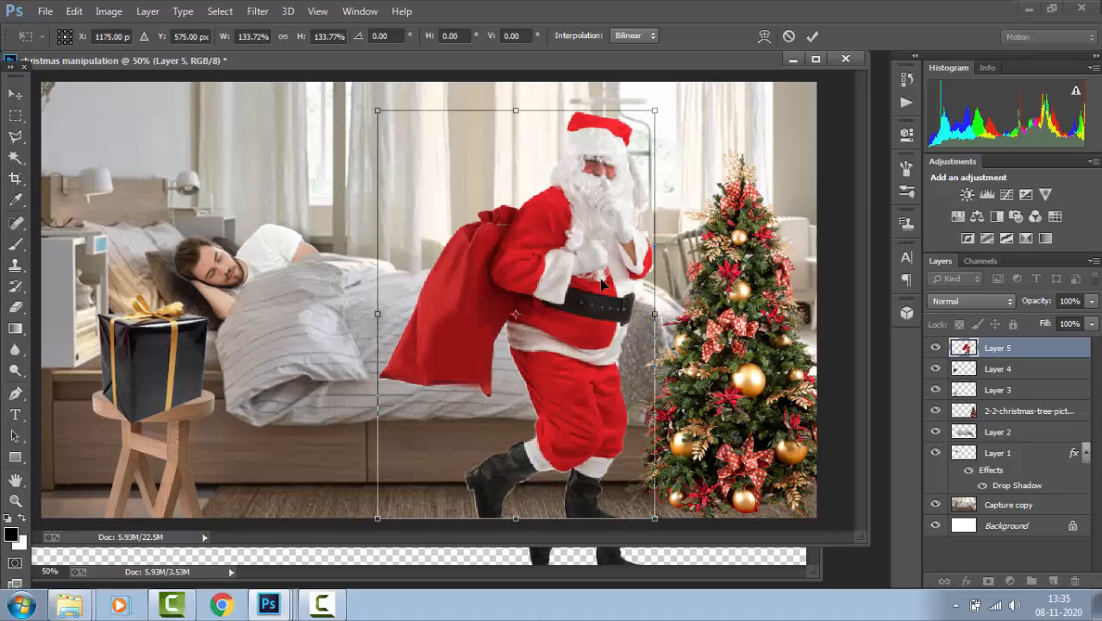
key(Return)
click(648, 552)
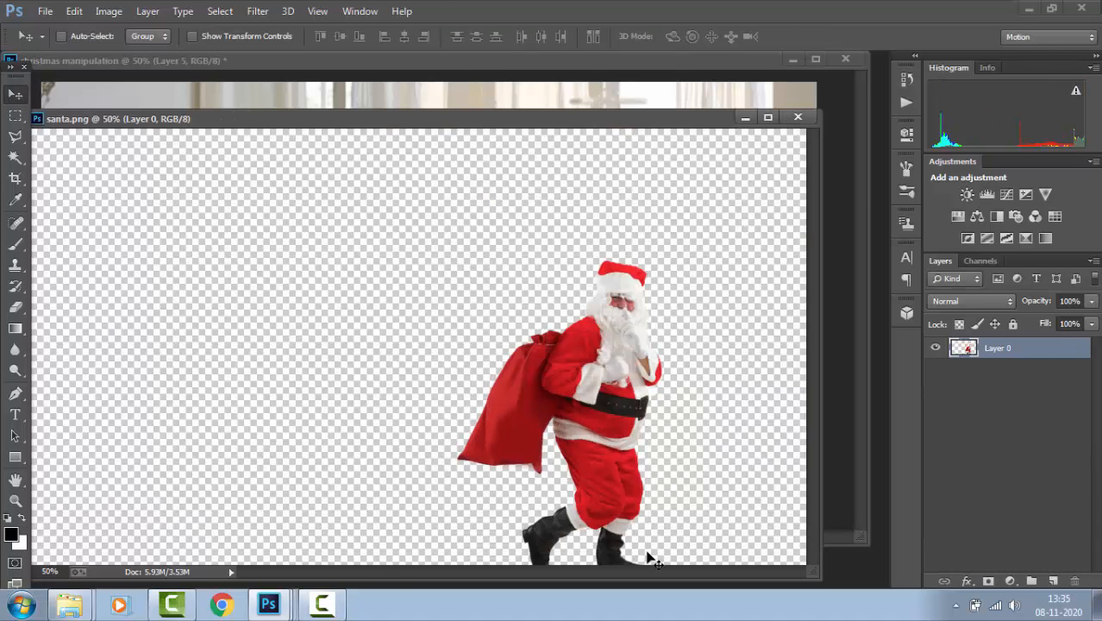
click(798, 107)
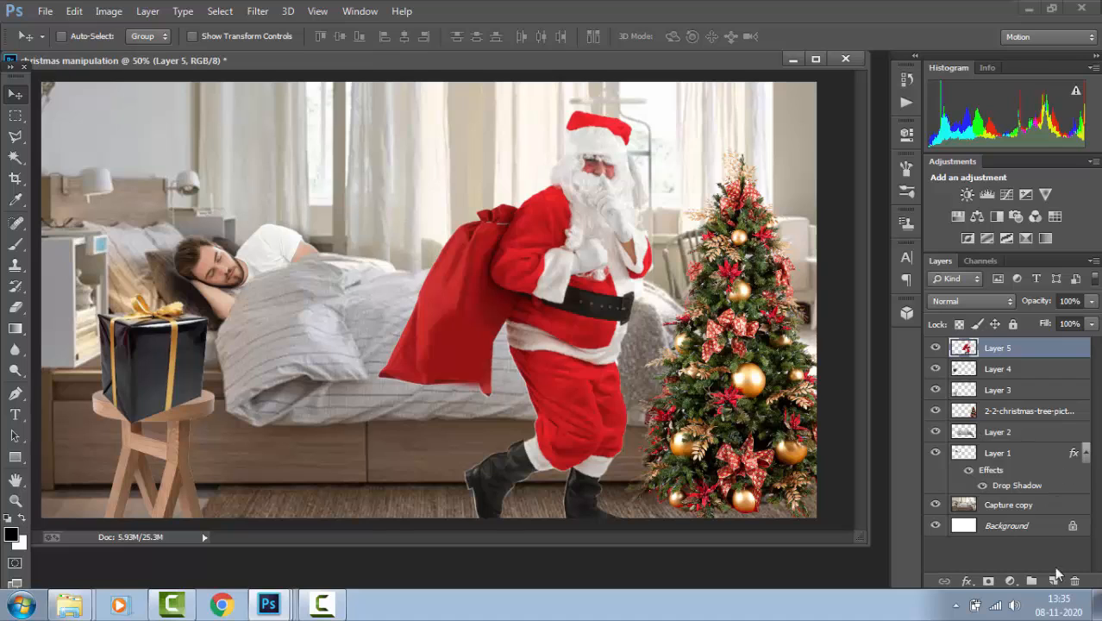
Add a new layer above Santa and paint it entirely black with an 800 px brush.
click(1075, 580)
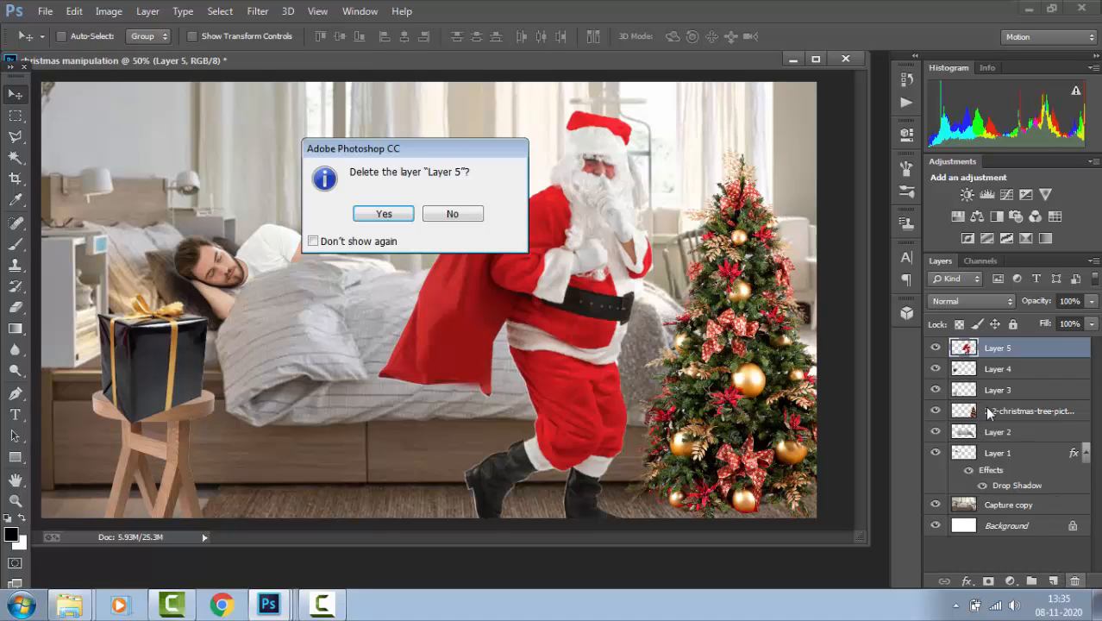
click(442, 216)
click(1053, 581)
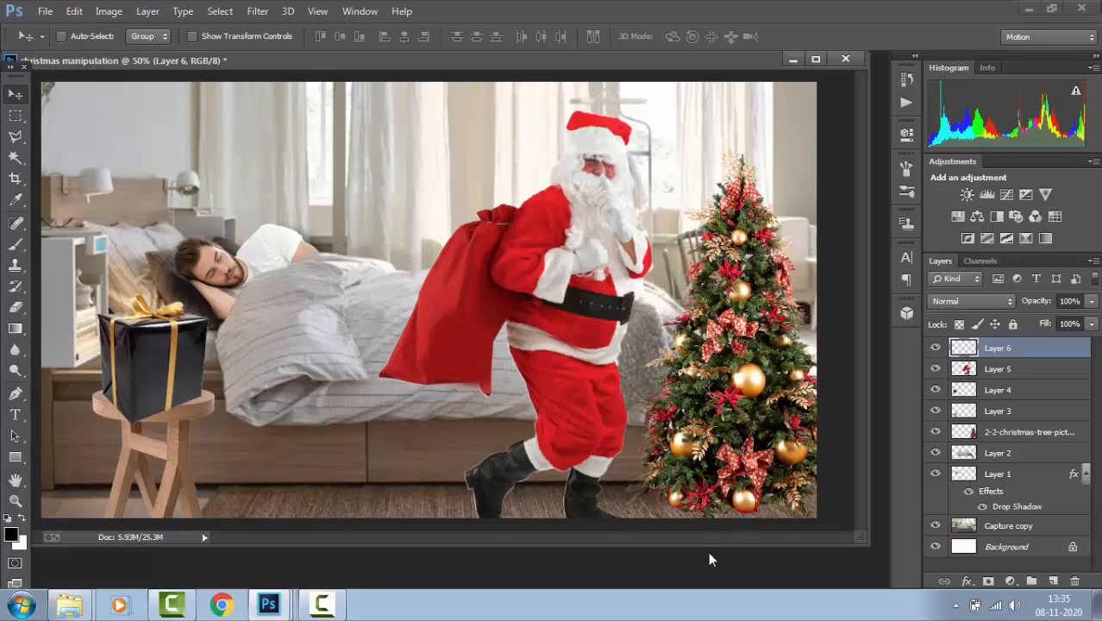
key(b)
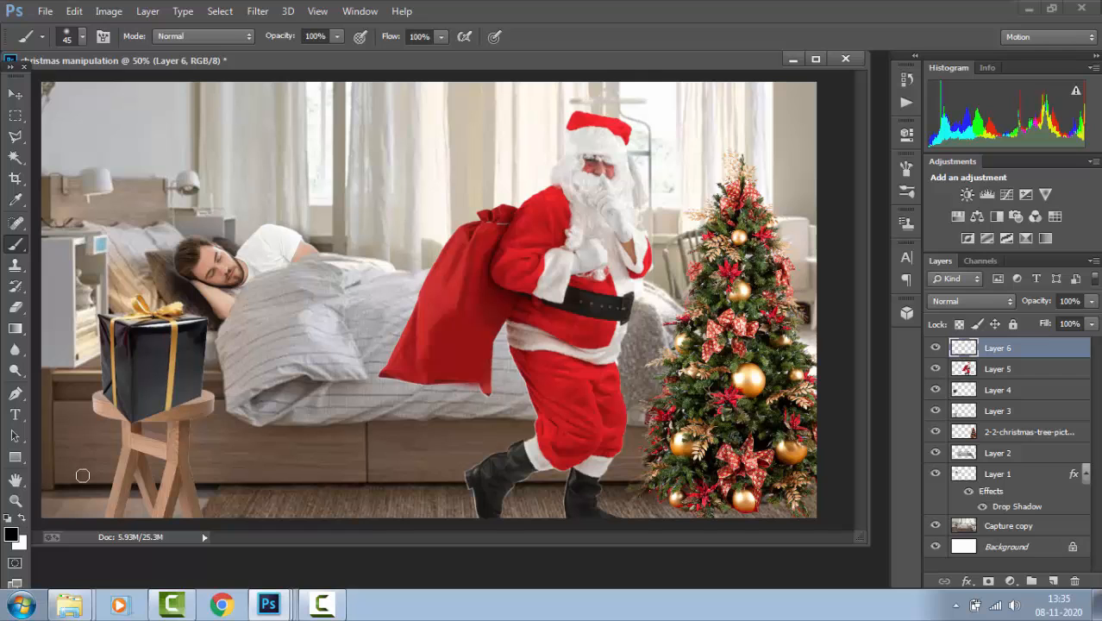
key(bracketright)
key(bracketright)
key(bracketright)
key(bracketright)
key(bracketright)
key(bracketright)
key(bracketright)
key(bracketright)
key(bracketright)
key(bracketright)
key(bracketright)
key(bracketright)
key(bracketright)
key(bracketright)
key(bracketright)
key(bracketright)
mouse_move(78, 465)
mouse_down()
mouse_move(494, 440)
mouse_move(698, 501)
mouse_move(786, 489)
mouse_move(854, 0)
mouse_move(620, 47)
mouse_move(651, 146)
mouse_move(232, 36)
mouse_move(156, 51)
mouse_move(110, 67)
mouse_move(89, 240)
mouse_move(103, 155)
mouse_move(527, 189)
mouse_move(617, 308)
mouse_up()
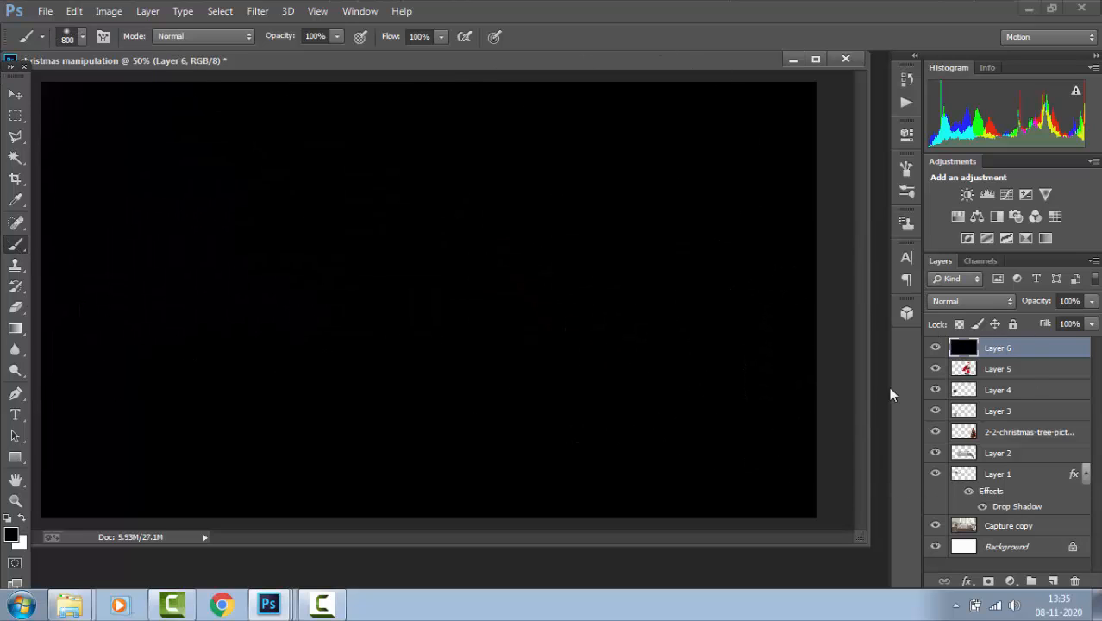
Set the black layer's blend mode to Difference.
click(996, 303)
click(989, 310)
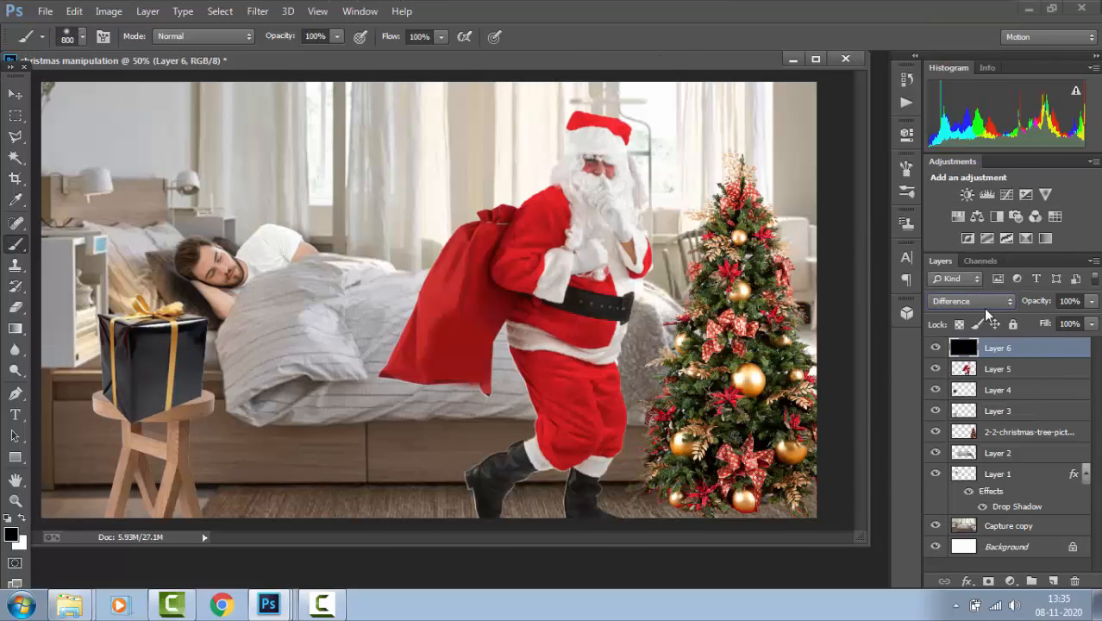
Try out other blend modes on the black layer, including Hard Mix, Hue, Luminosity, Exclusion and Screen.
key(Up)
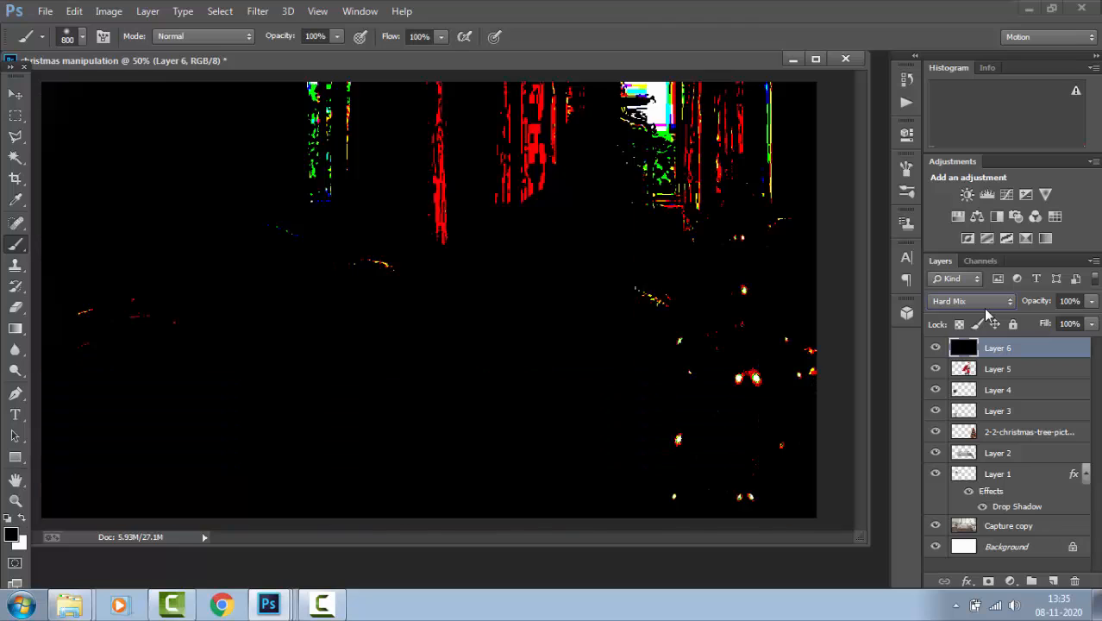
key(Up)
key(Down)
key(Down)
key(Down)
key(Down)
key(Down)
key(Down)
key(Down)
key(Down)
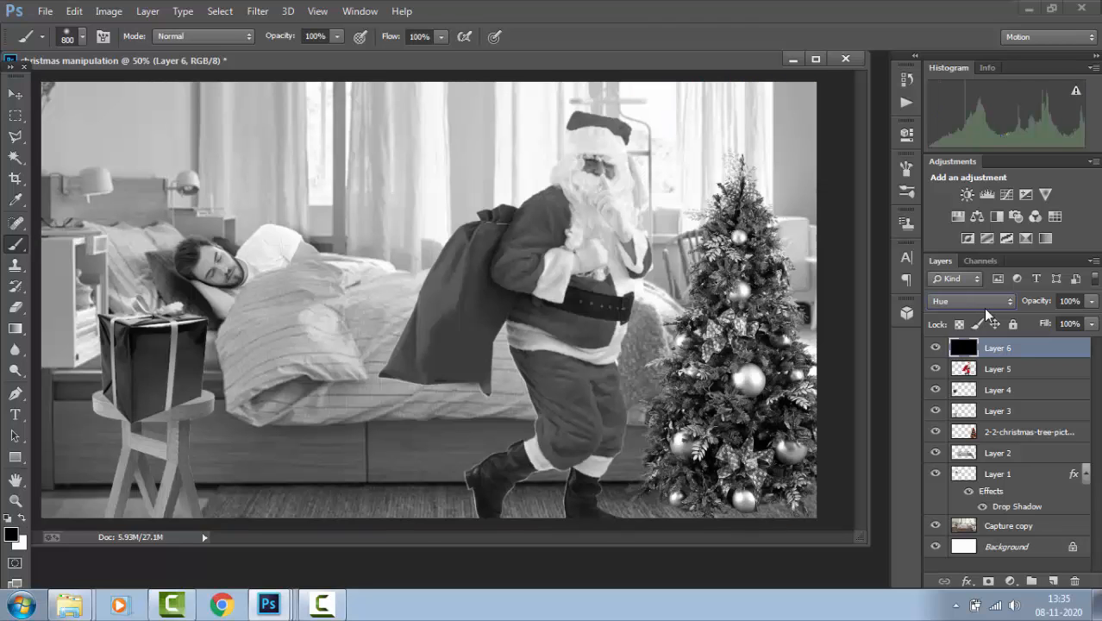
key(Down)
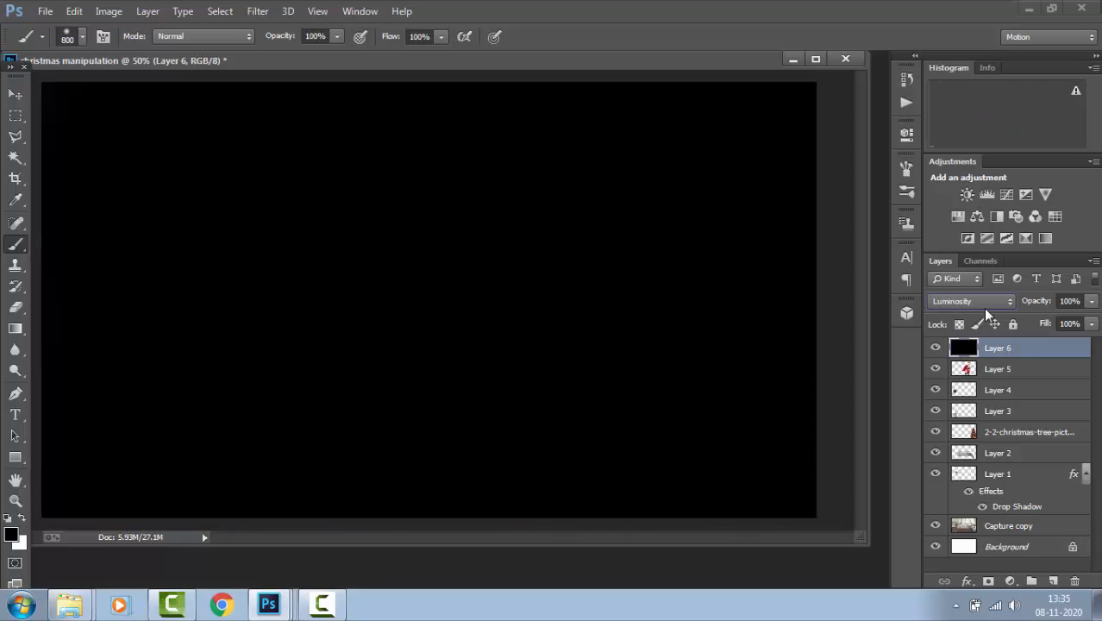
key(Up)
key(Up)
key(Up)
key(Up)
key(Up)
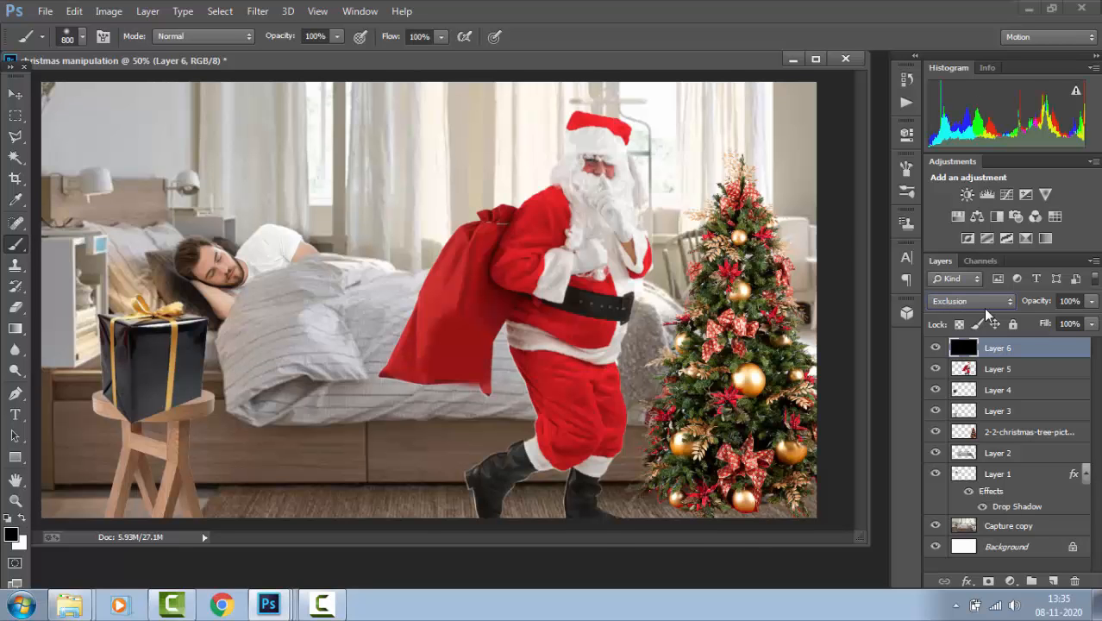
key(Down)
key(Down)
key(Down)
key(Down)
key(Down)
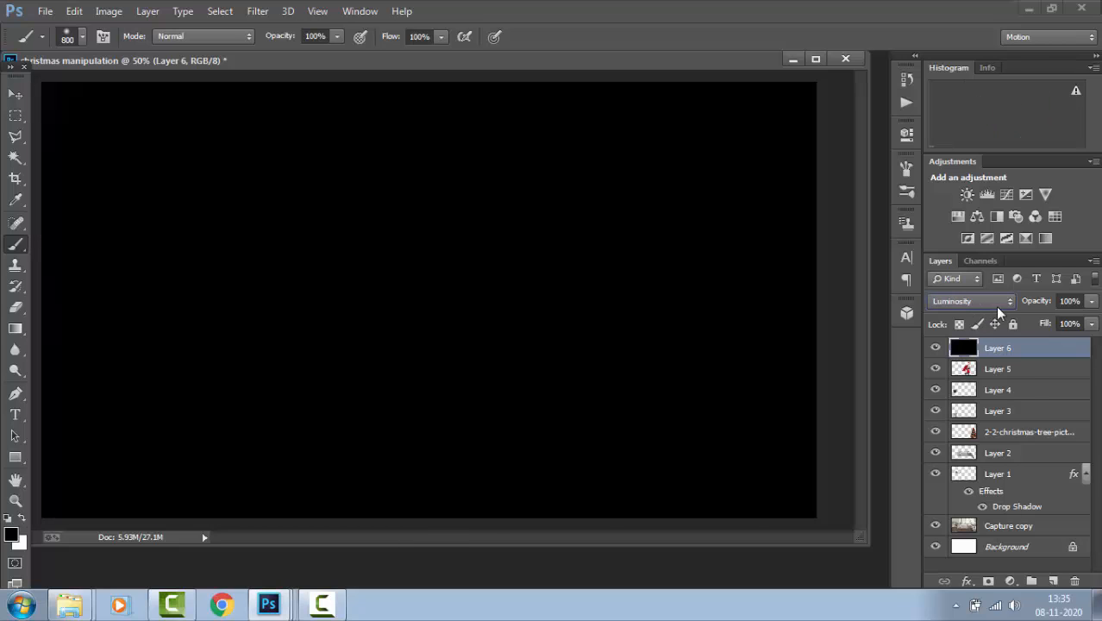
click(996, 304)
click(953, 141)
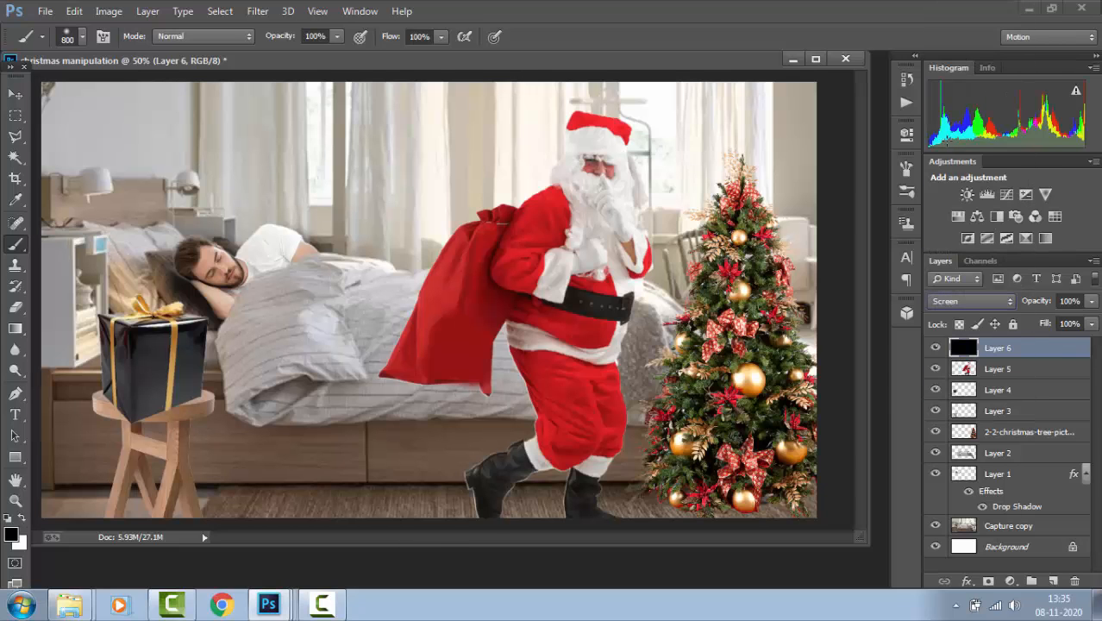
click(994, 303)
key(Up)
key(Return)
Set the black layer to Normal blend mode at 44% opacity and move it beneath the Santa layer.
click(979, 302)
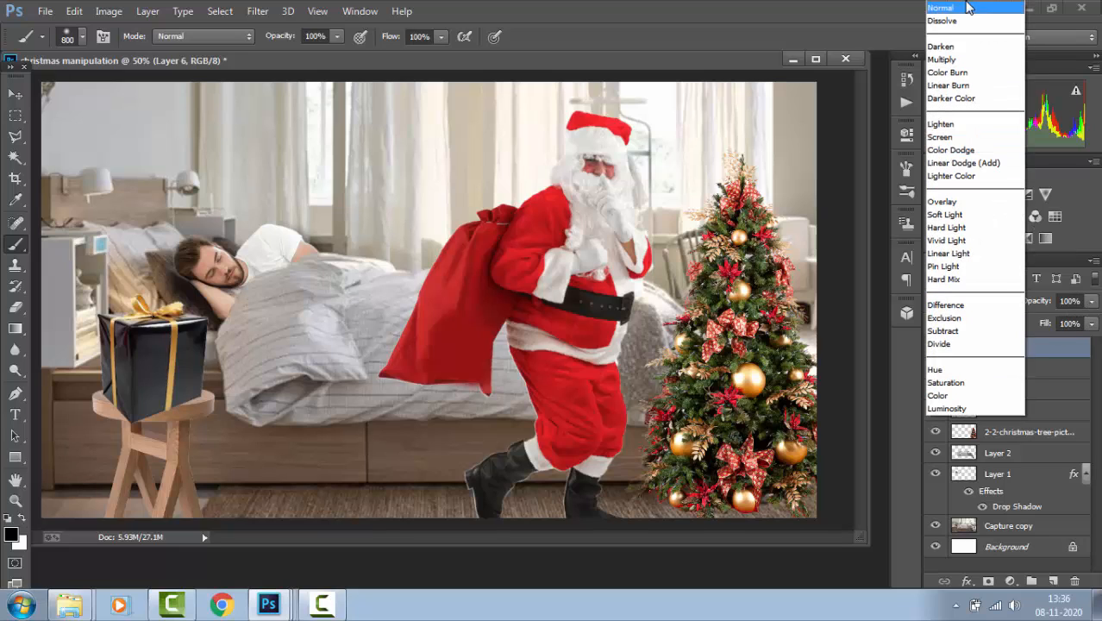
click(975, 9)
click(1091, 301)
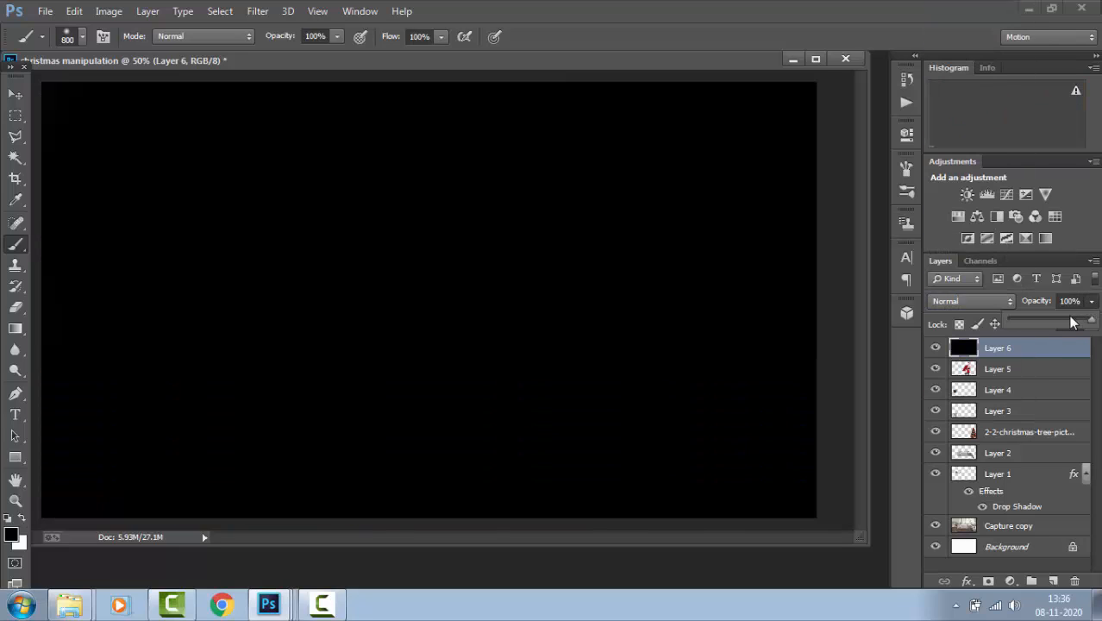
drag(1091, 319, 1014, 388)
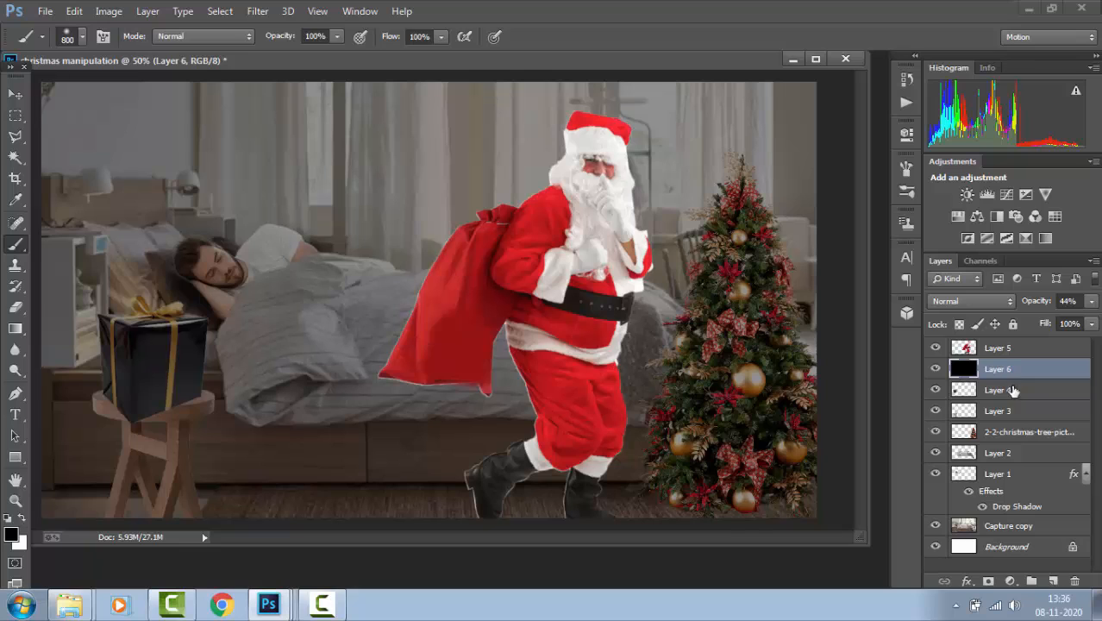
Reorder the Christmas tree layer so it sits directly below the black layer and above Layer 4.
click(1014, 432)
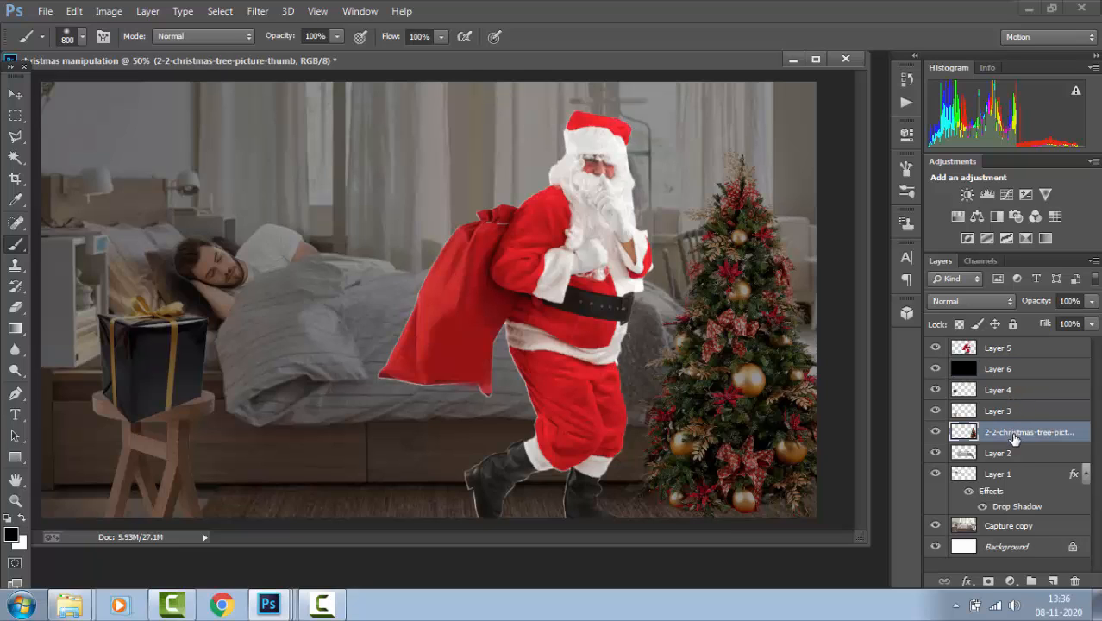
drag(1014, 438, 1014, 371)
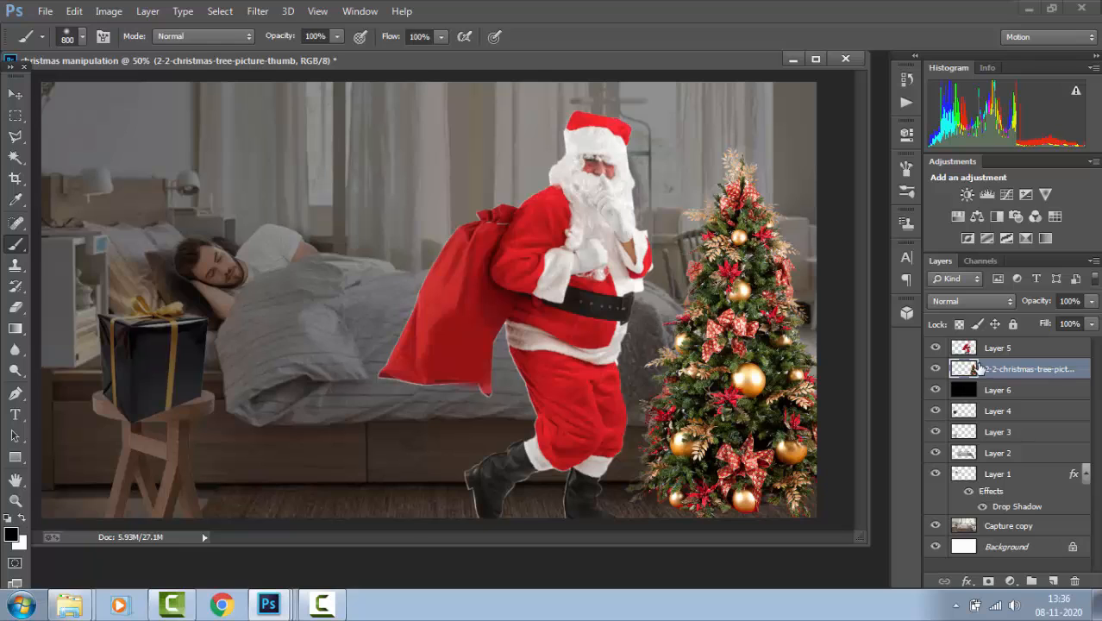
drag(979, 368, 980, 406)
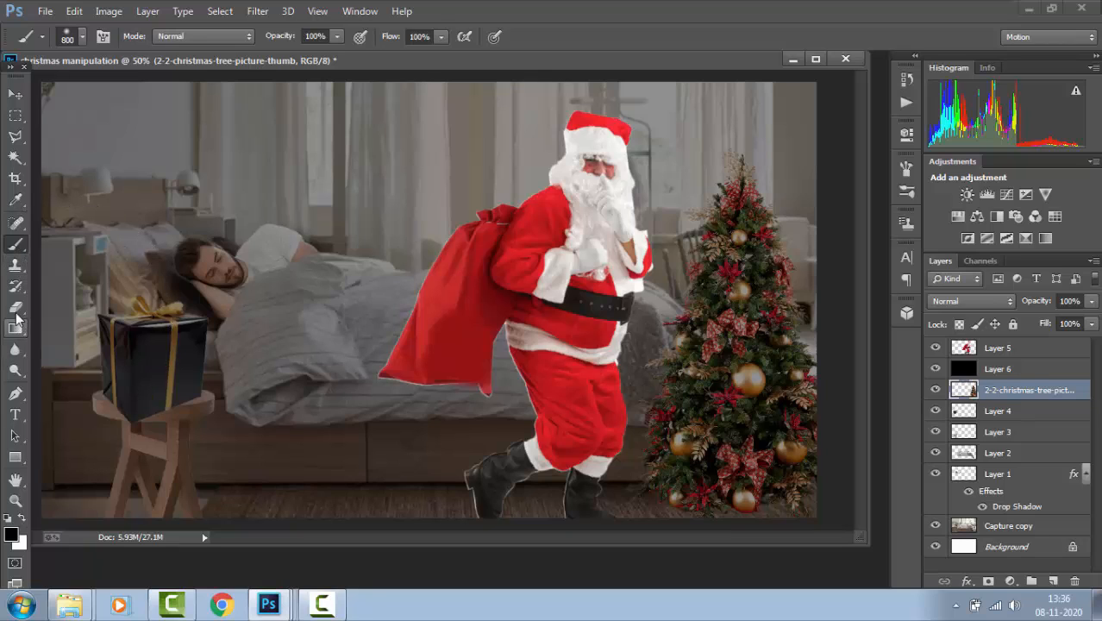
Erase the black layer over the tree's large central bauble and the lower baubles, reducing the eraser from 100 to 70 px.
click(16, 307)
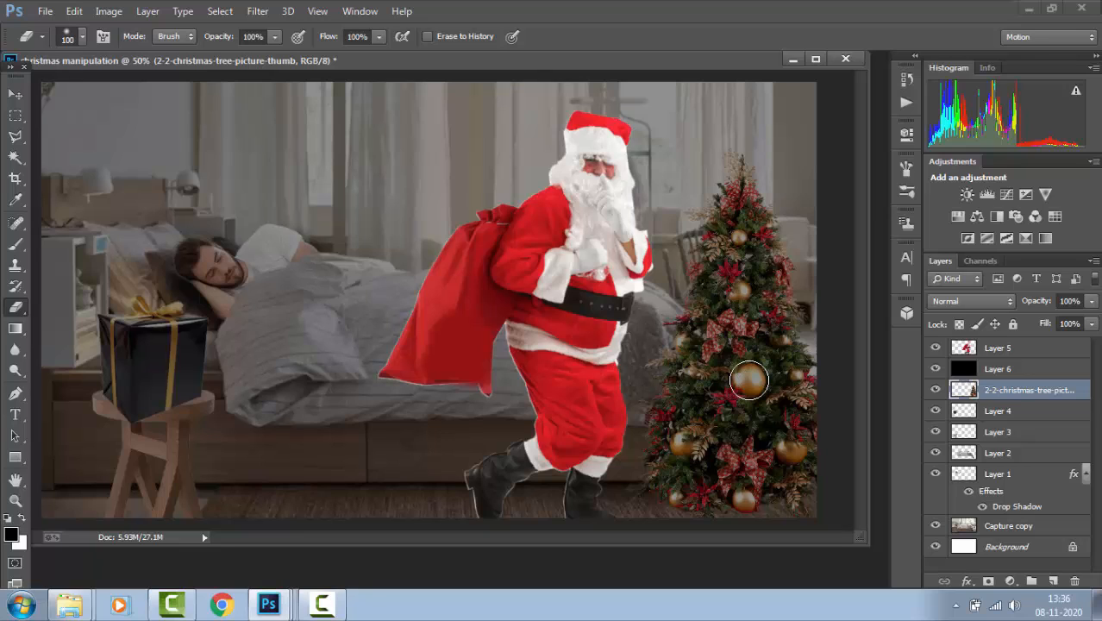
click(749, 381)
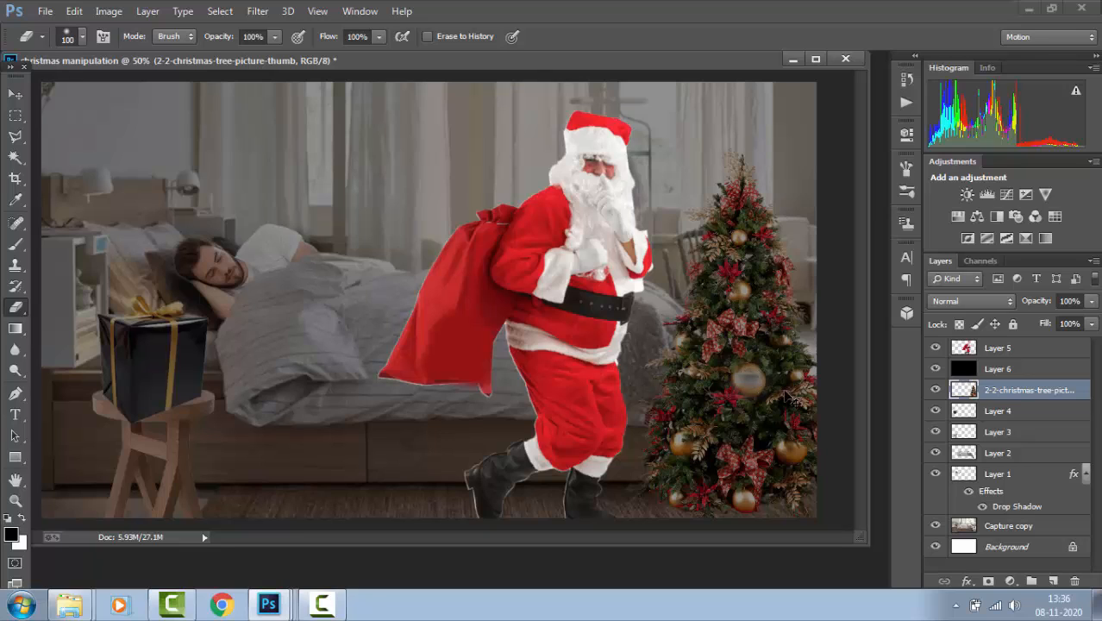
key(ctrl+z)
click(1015, 371)
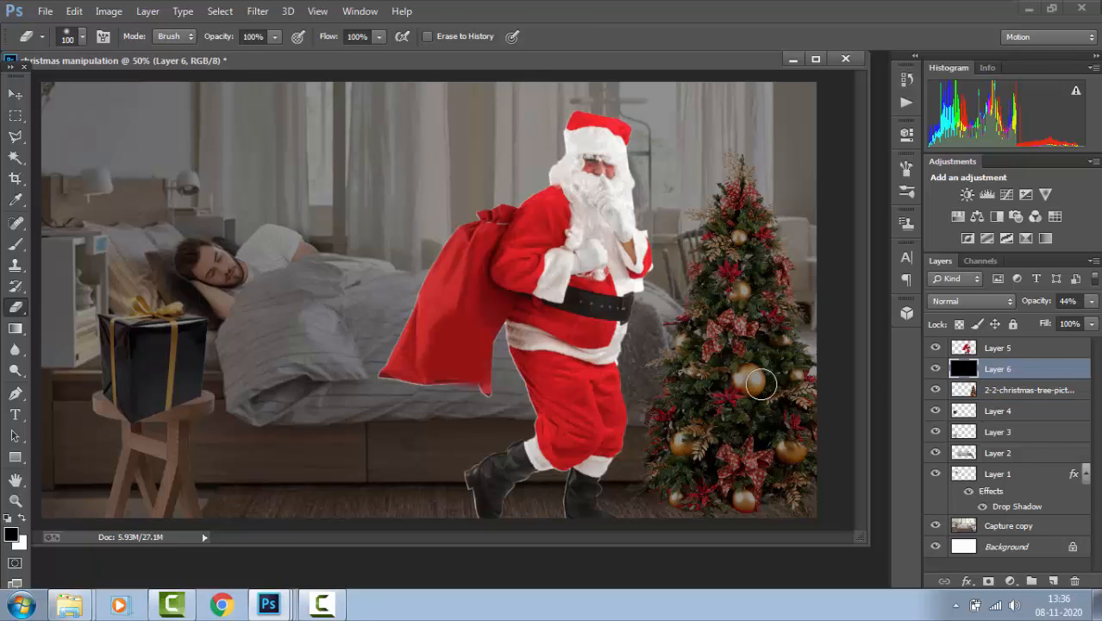
click(748, 380)
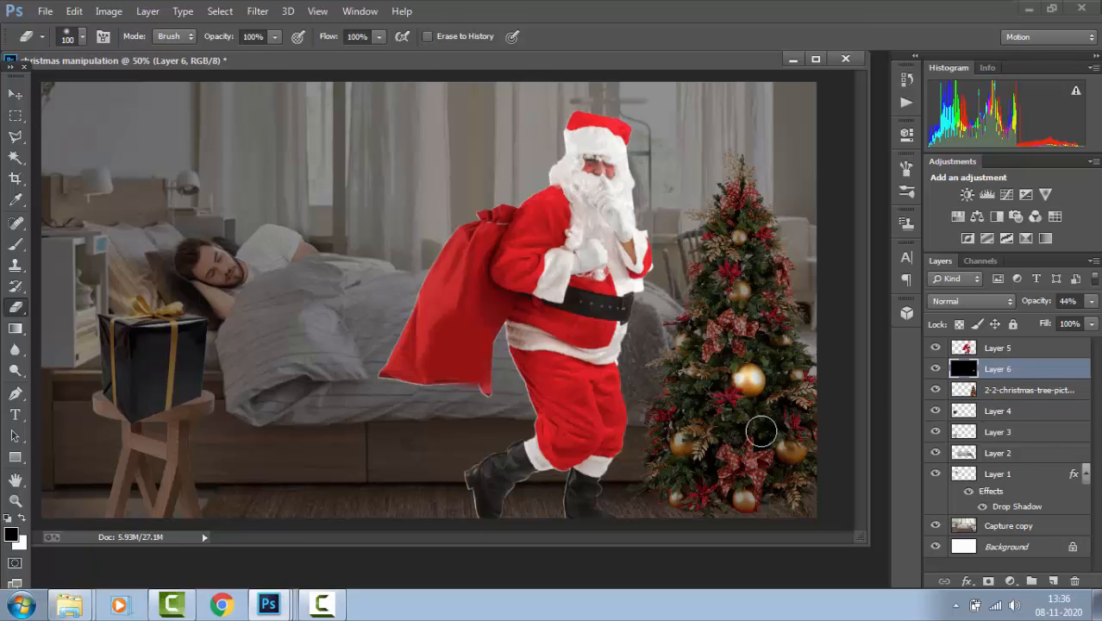
drag(684, 444, 676, 494)
key(bracketleft)
key(bracketleft)
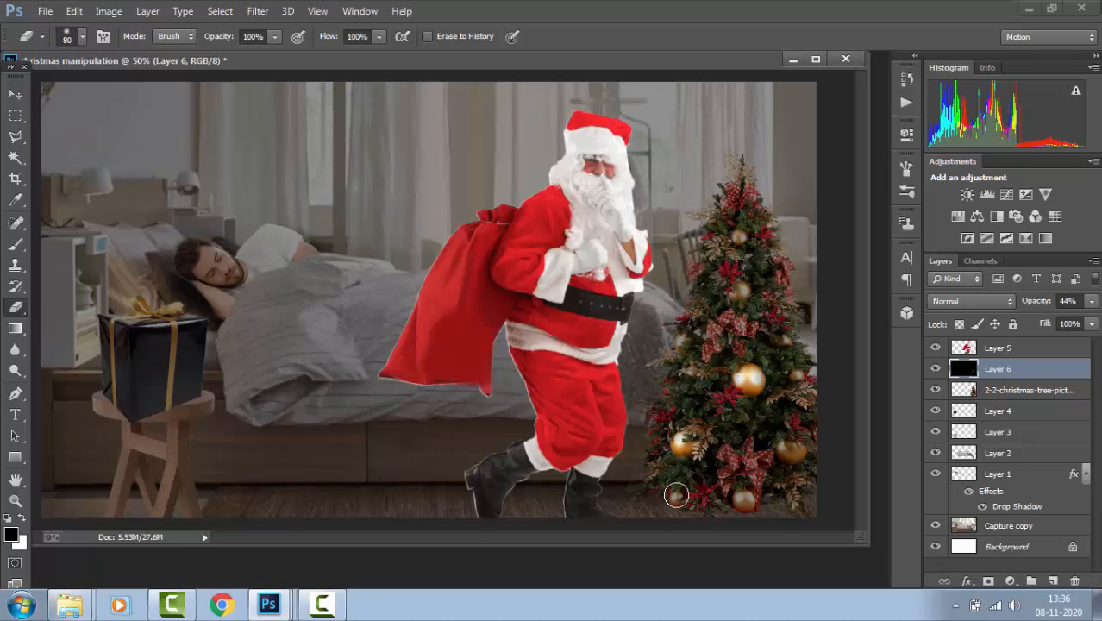
click(745, 500)
click(745, 500)
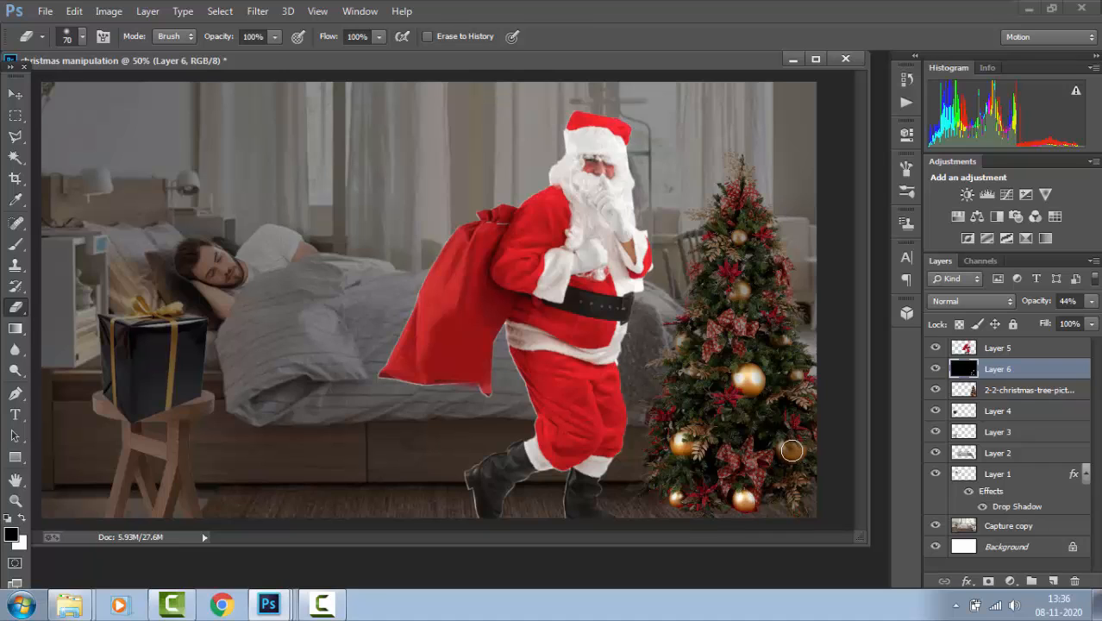
Erase the black layer over the tree's remaining large bauble and the small upper and side baubles with the 70 px eraser.
click(791, 450)
click(740, 290)
click(741, 233)
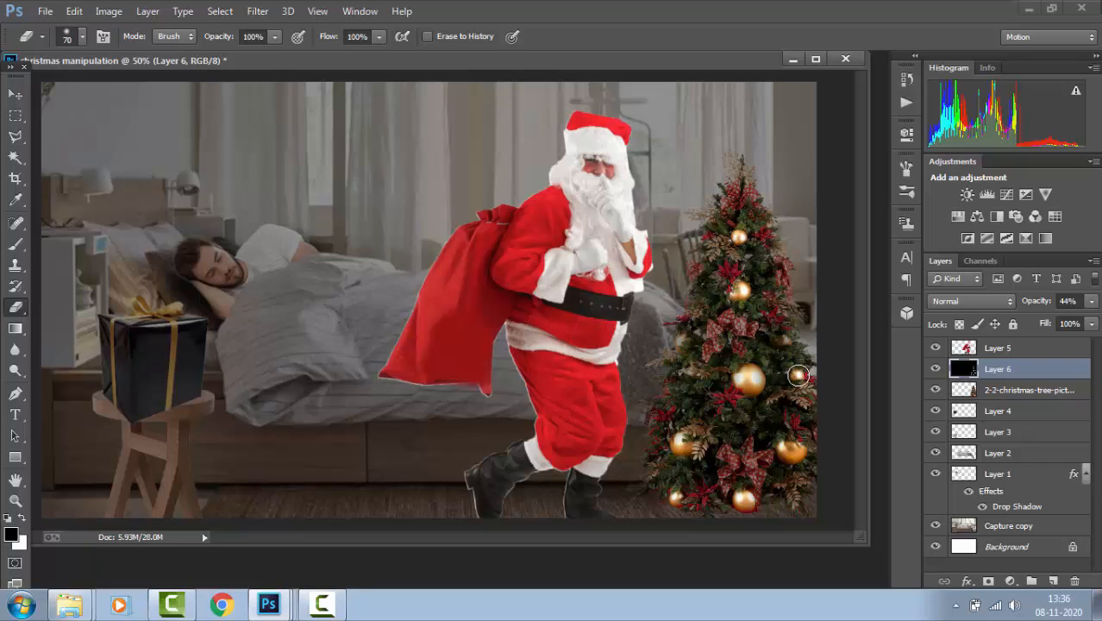
click(782, 338)
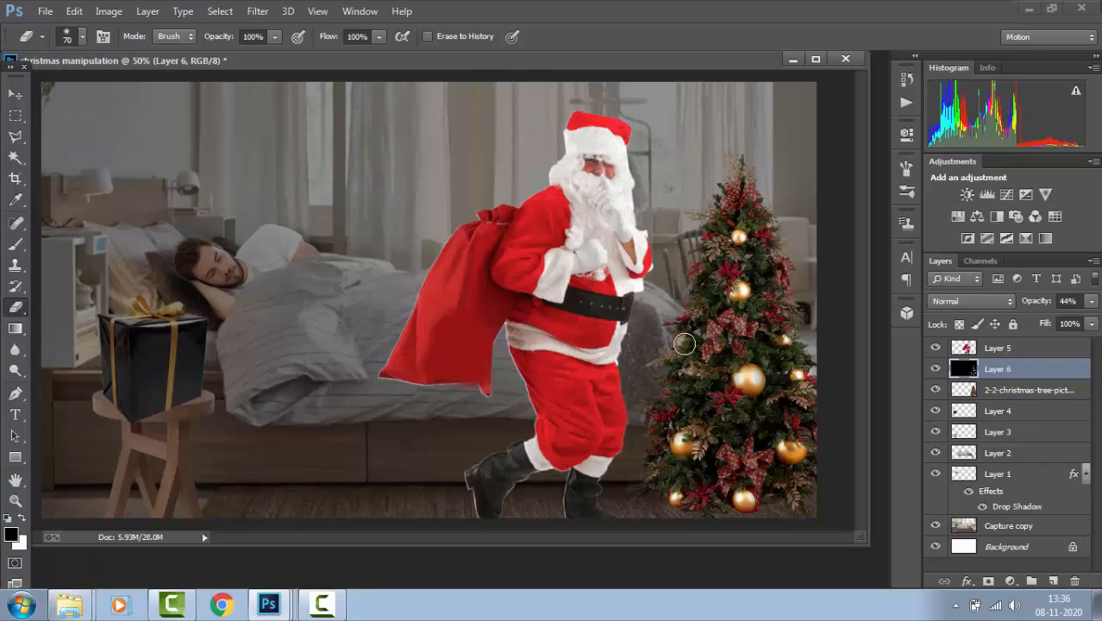
click(685, 344)
Open 702615_orig.png and bring the string of coloured lights into the christmas manipulation document above the bed.
key(ctrl+o)
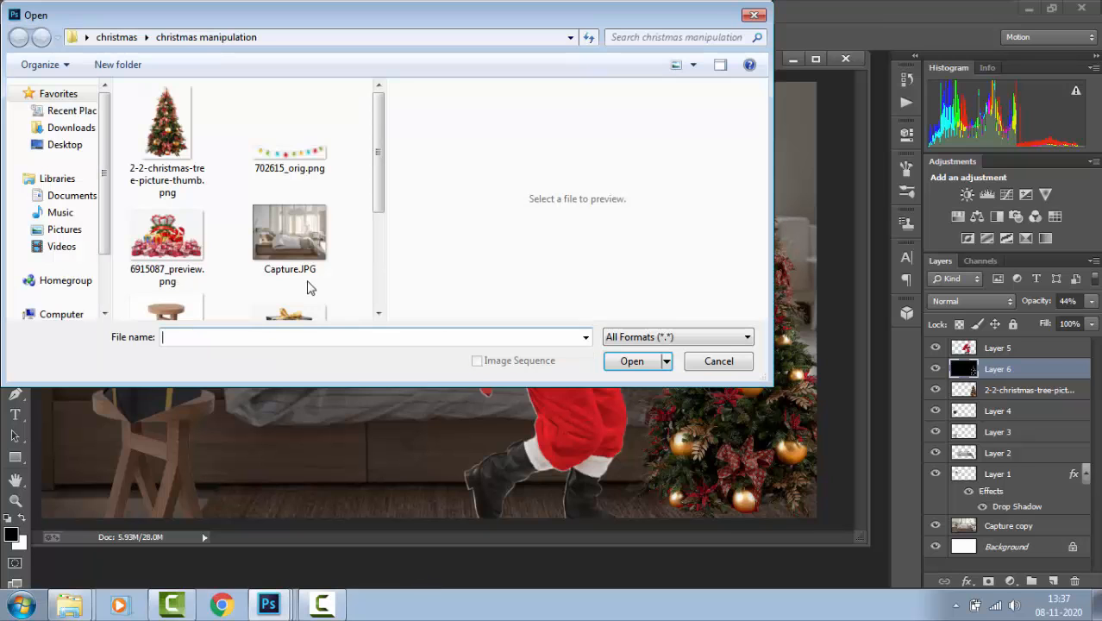
double_click(315, 170)
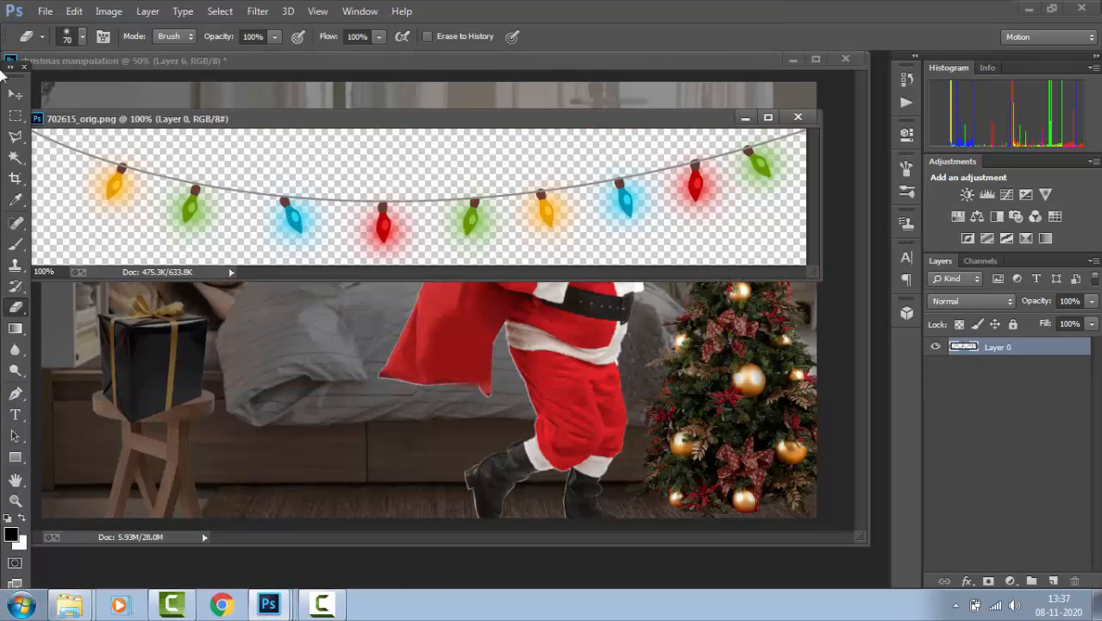
click(16, 93)
drag(207, 202, 112, 131)
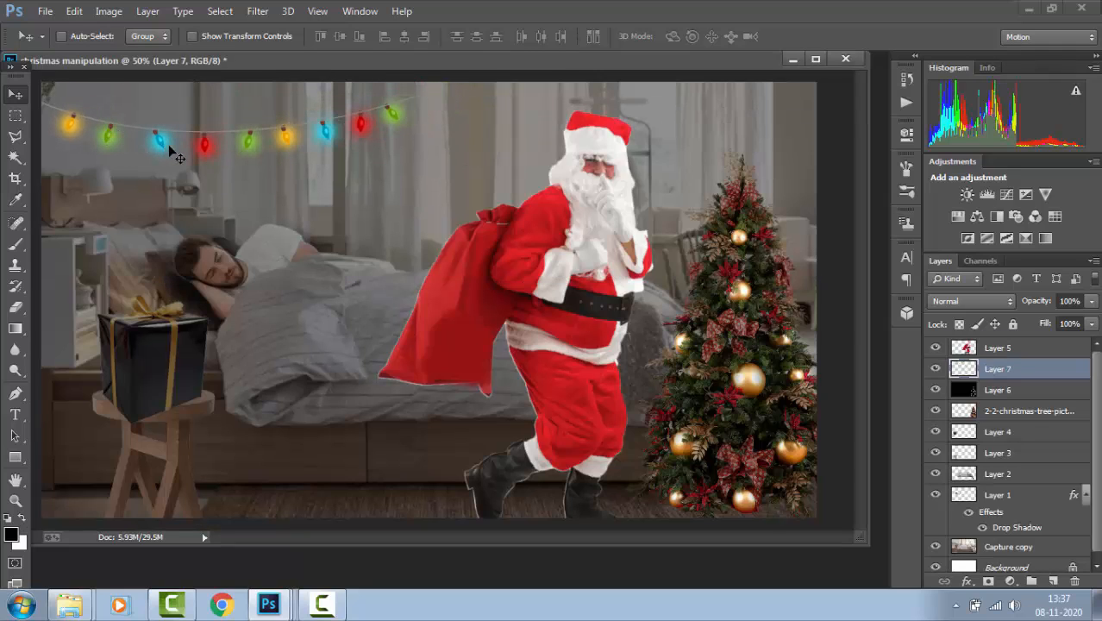
Rotate the string of lights to about -8.9°, shift it into the picture's upper-left corner and warp it into a deeper sag.
key(ctrl+t)
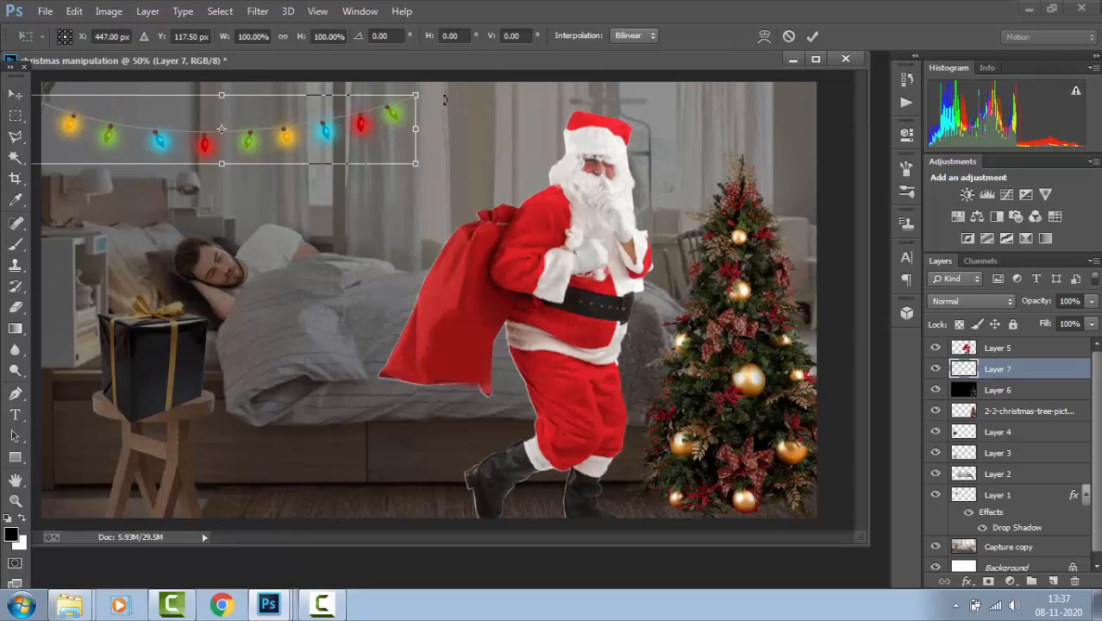
drag(440, 103, 401, 78)
drag(318, 124, 285, 106)
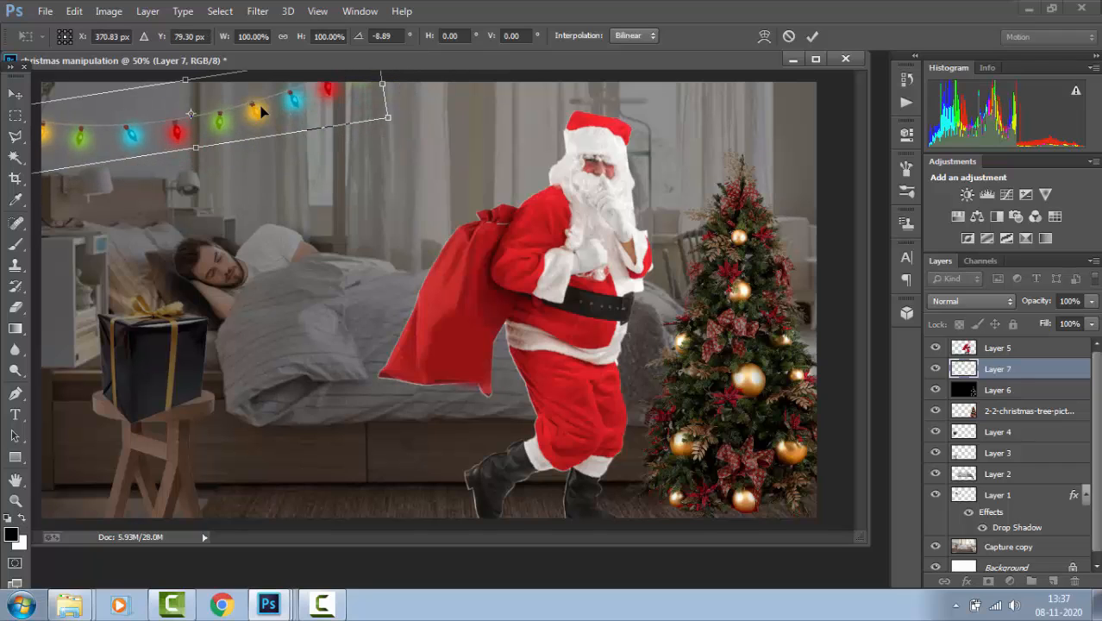
right_click(259, 107)
click(293, 232)
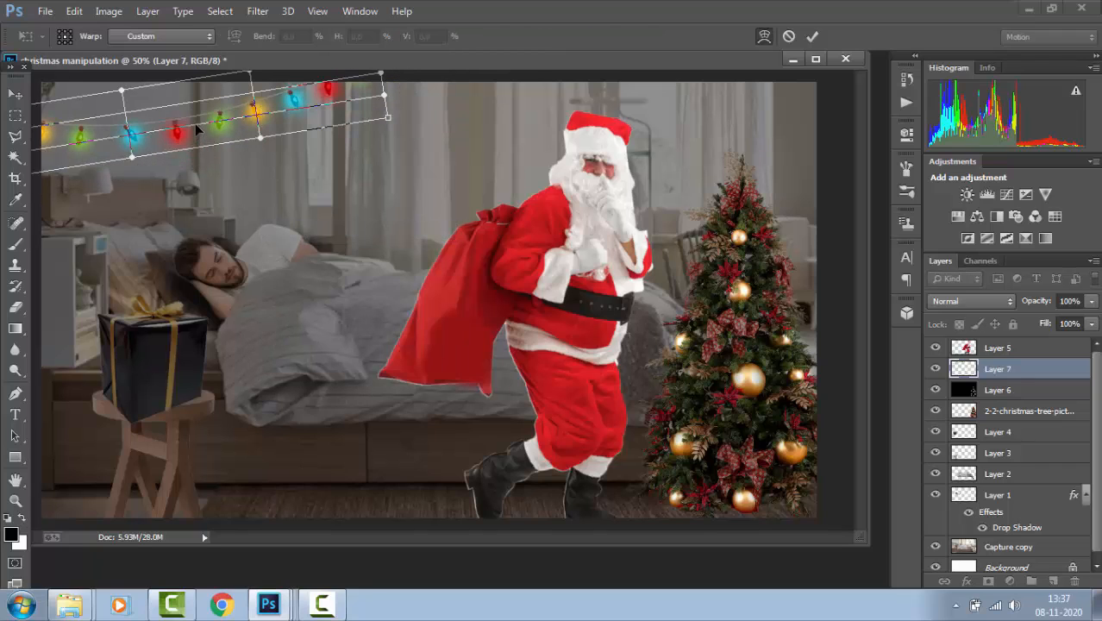
drag(201, 134, 231, 152)
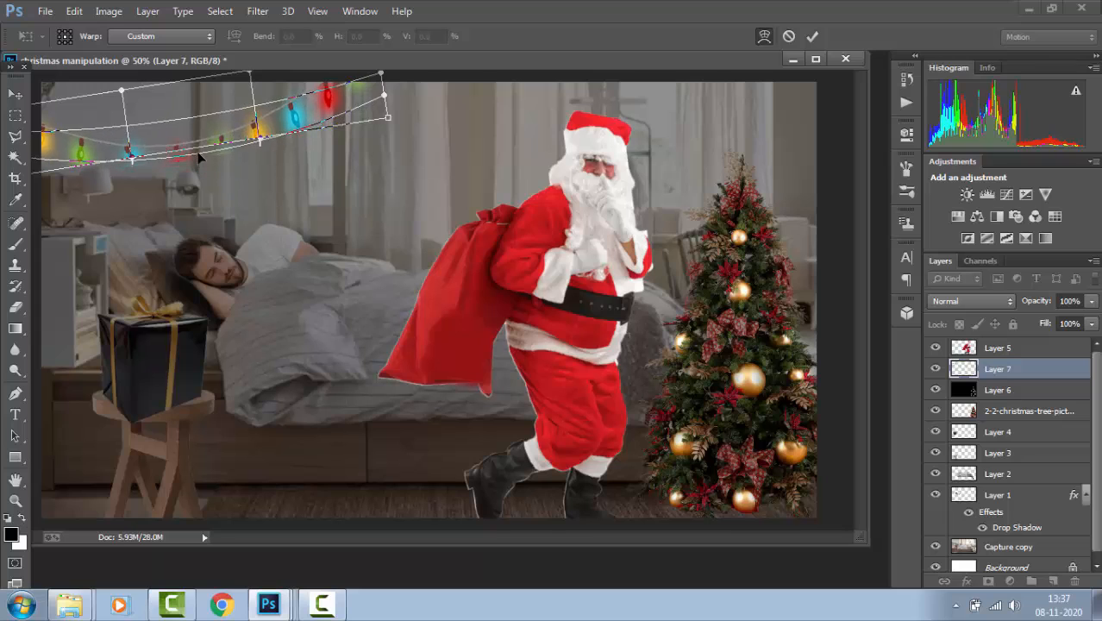
key(Return)
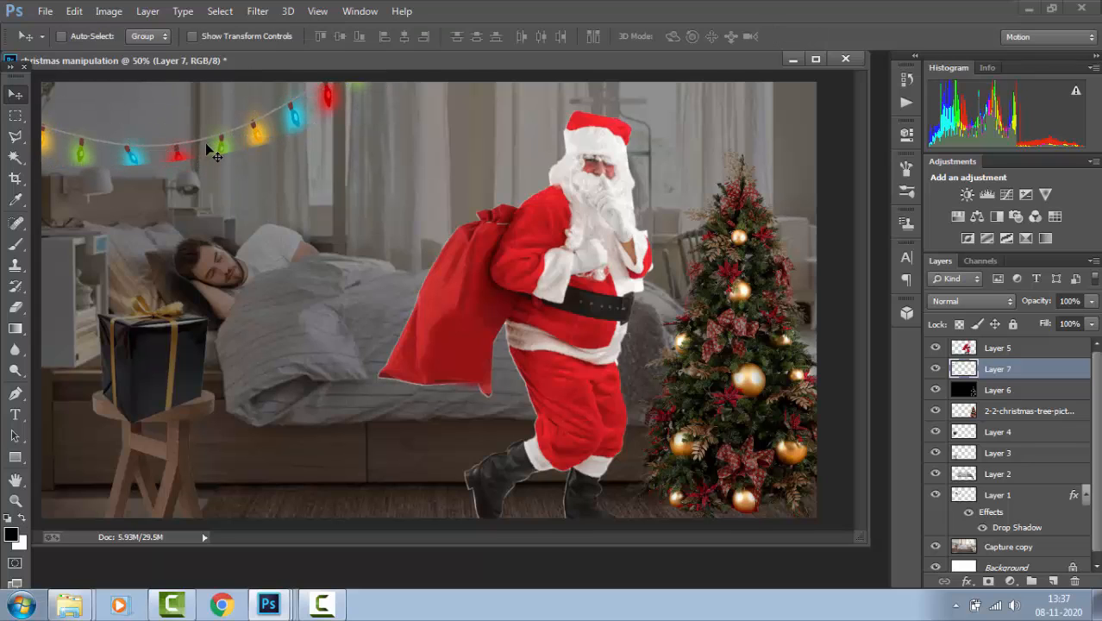
Duplicate the string of lights toward Santa and rotate the copy by about 10.7°.
drag(222, 155, 447, 162)
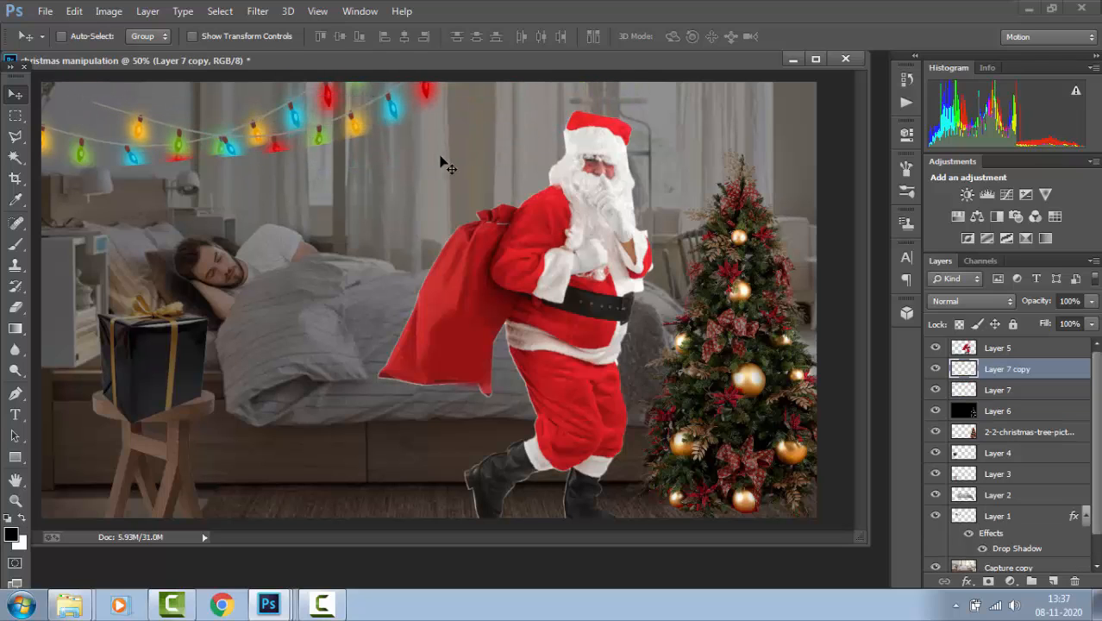
key(ctrl+t)
drag(509, 80, 458, 153)
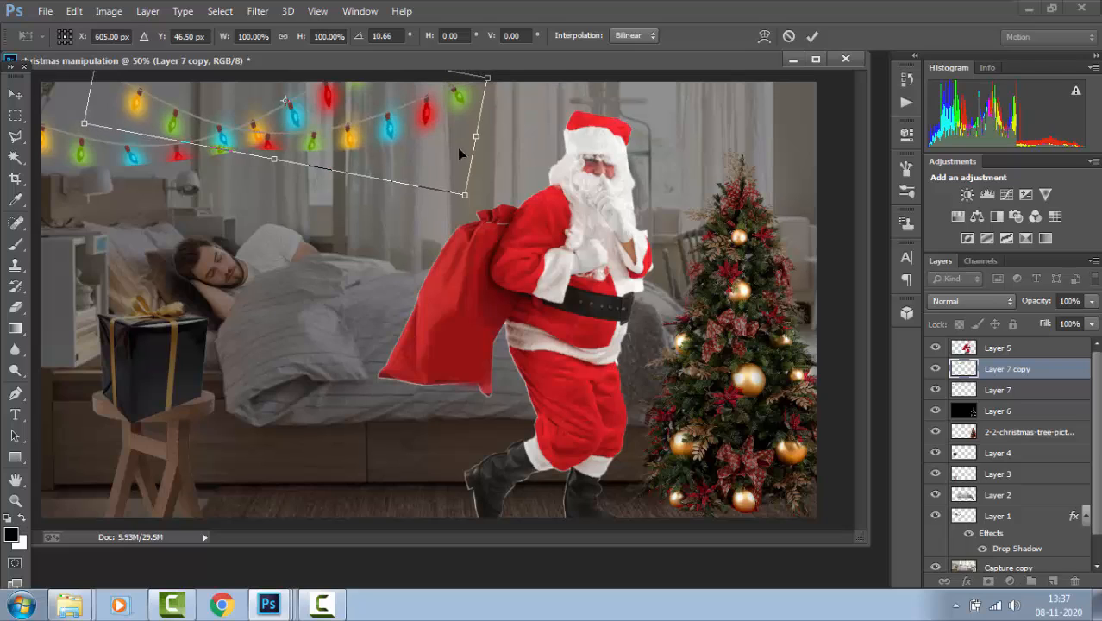
key(Return)
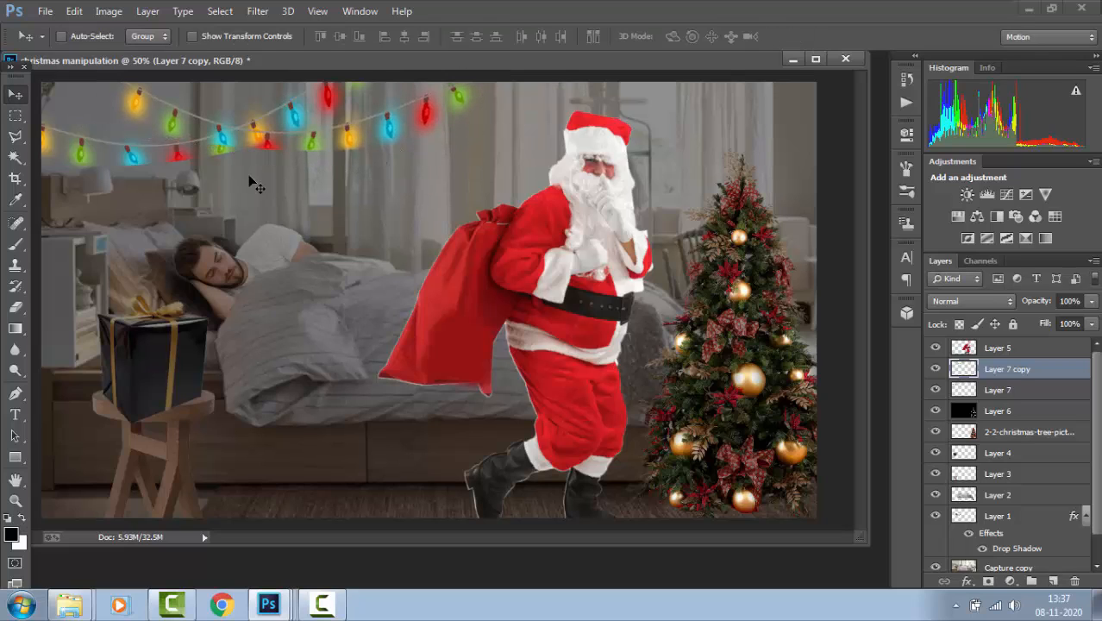
Erase the cut-off lower glow edges of the bulbs on both light string layers with the 70 px eraser.
key(e)
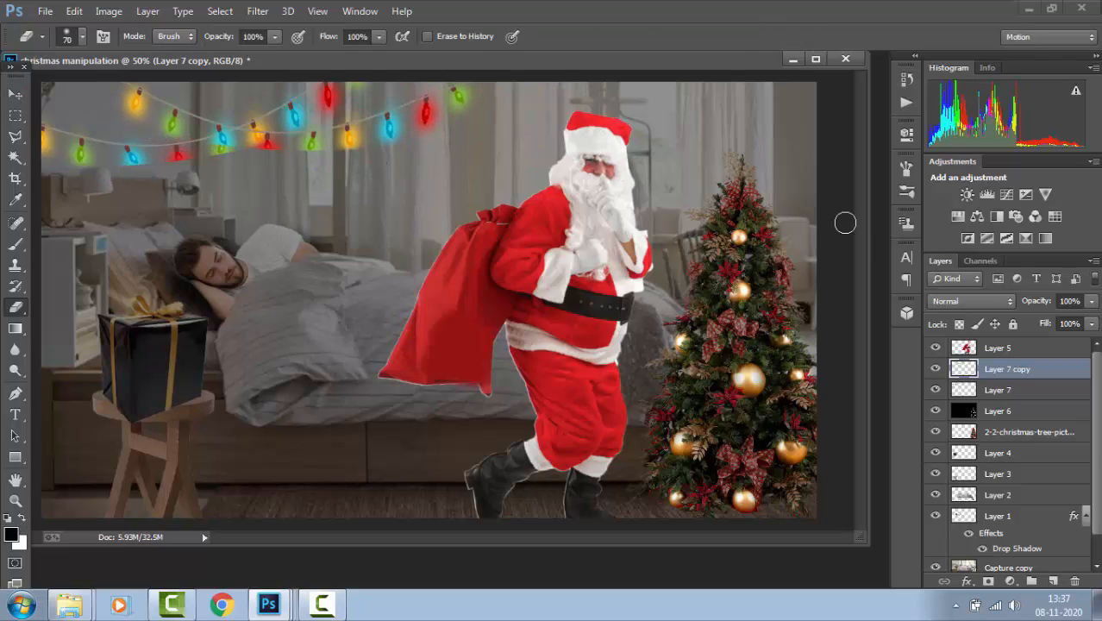
click(997, 389)
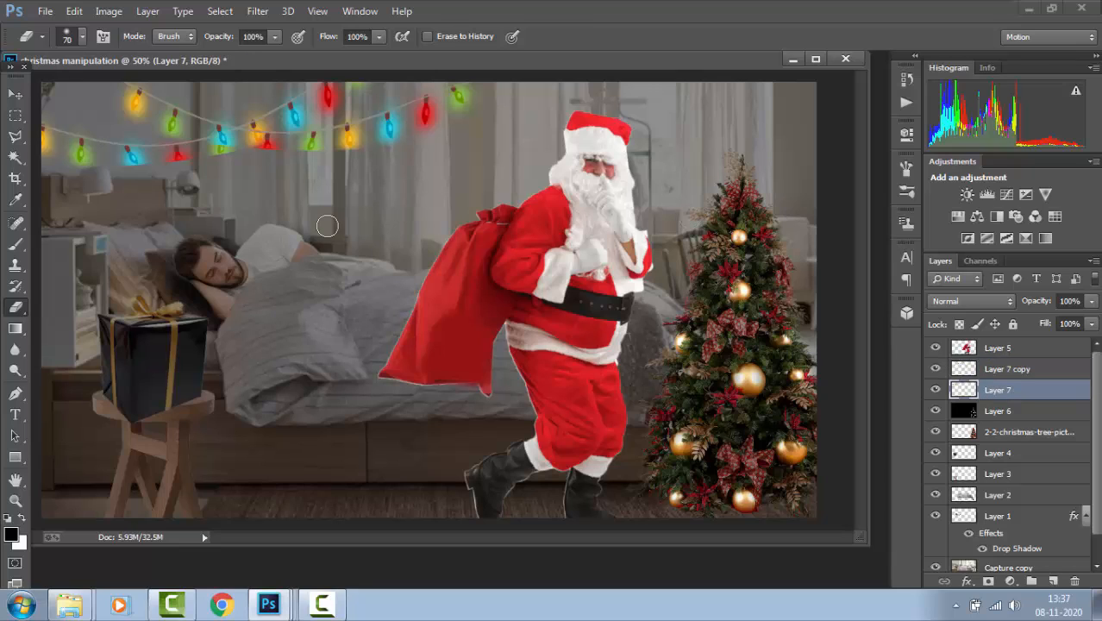
mouse_move(119, 173)
mouse_down()
mouse_move(244, 167)
mouse_move(222, 173)
mouse_move(315, 156)
mouse_move(203, 157)
mouse_move(268, 154)
mouse_move(226, 149)
mouse_move(275, 159)
mouse_up()
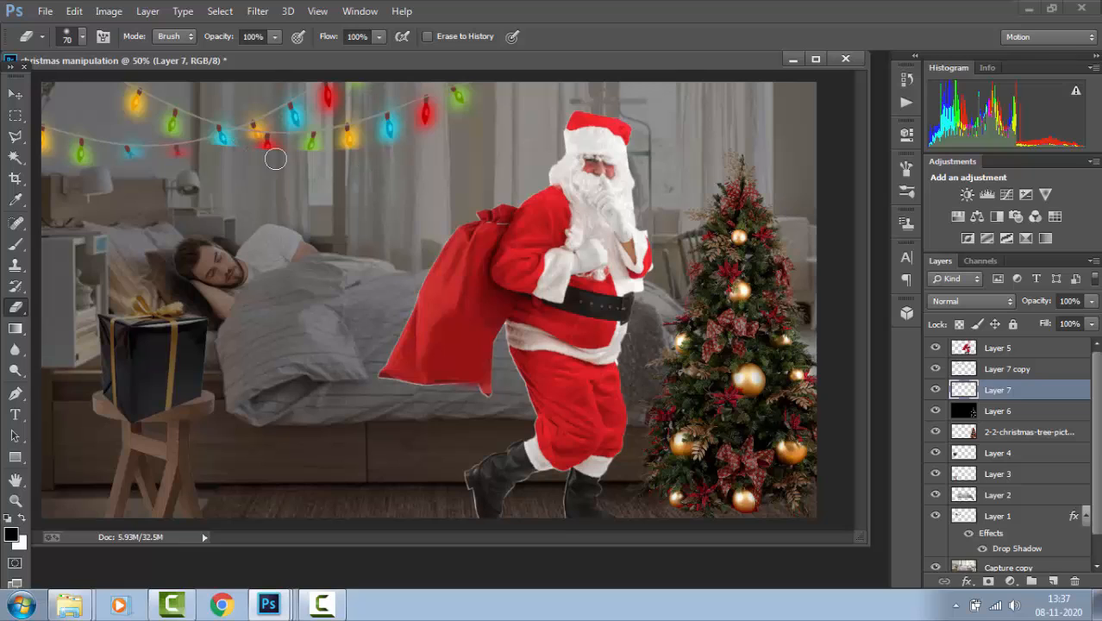
click(962, 369)
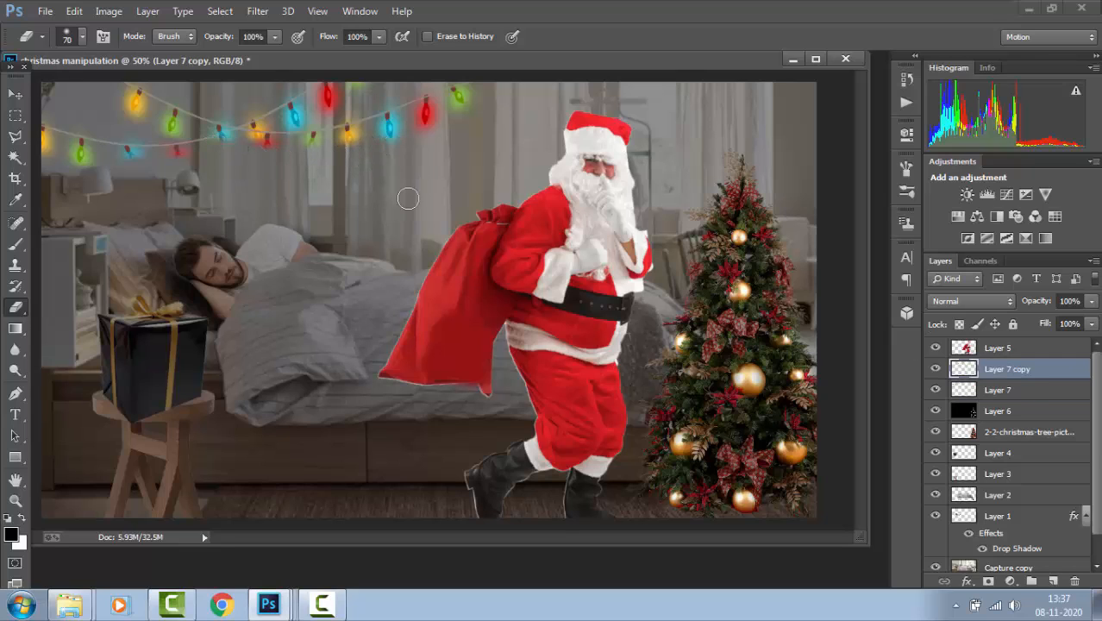
Raise Layer 7 copy above Santa's layer, then duplicate the light string and place the new copy behind Santa, beside his hat.
drag(956, 379, 986, 361)
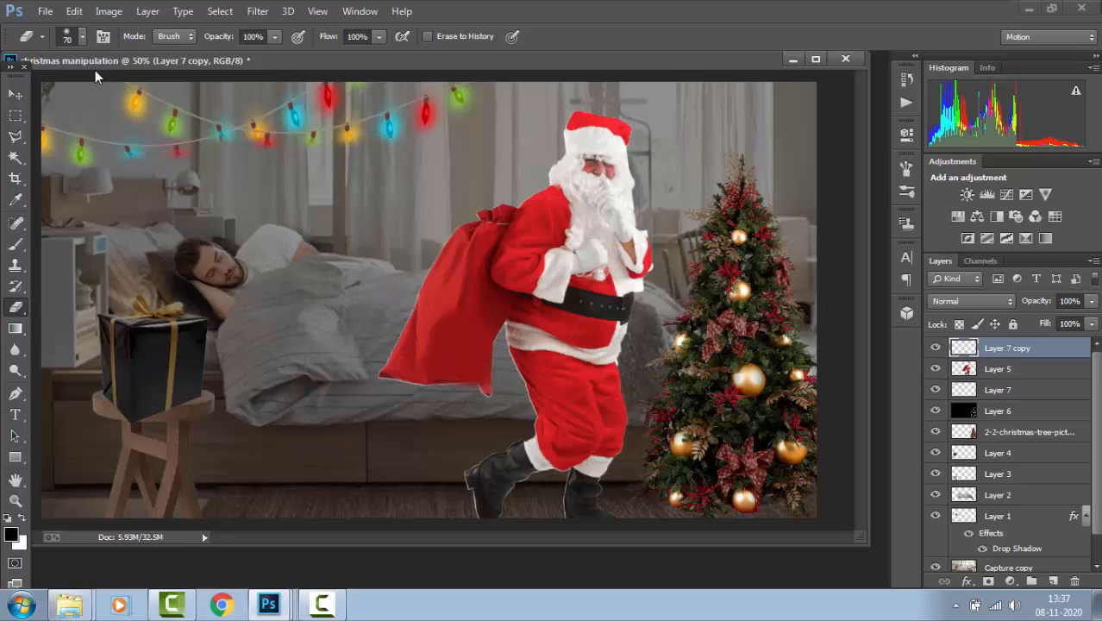
click(15, 96)
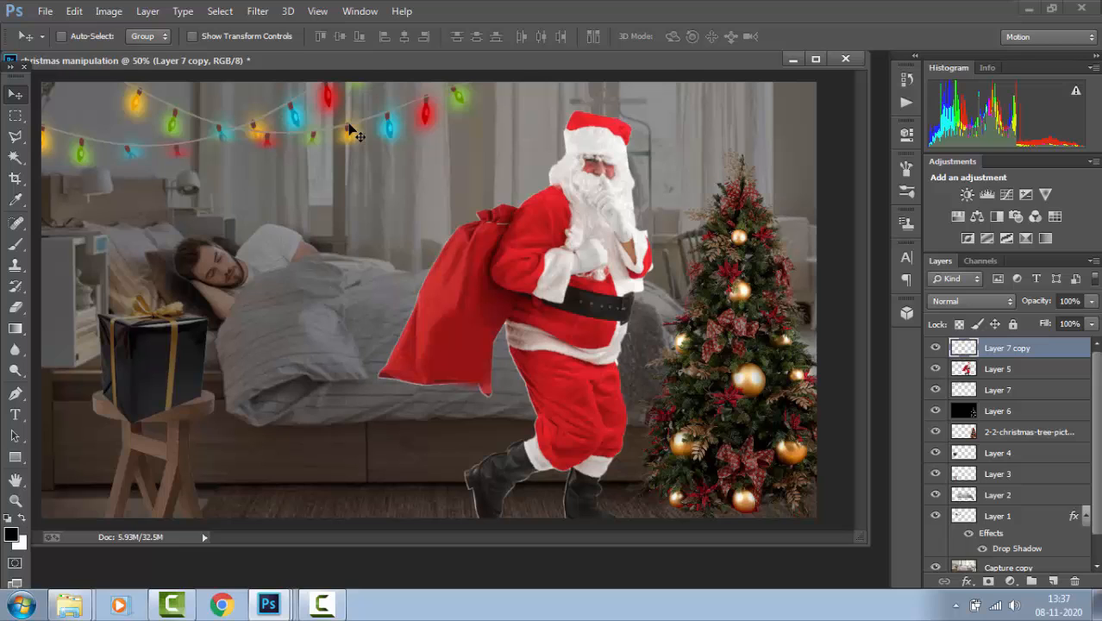
drag(354, 132, 595, 146)
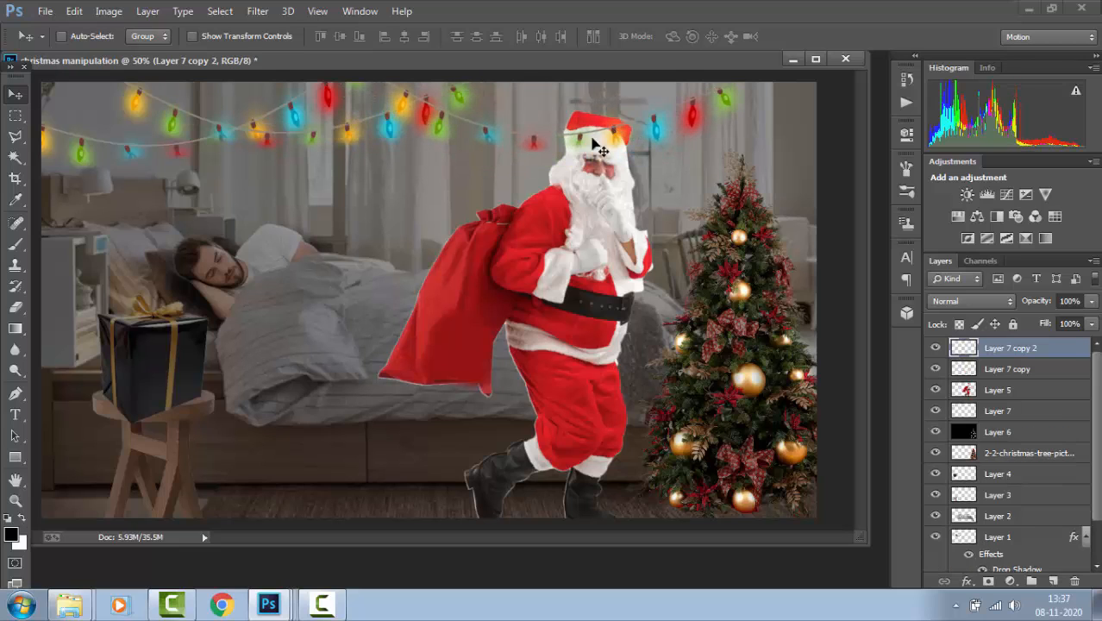
drag(1012, 349, 1016, 410)
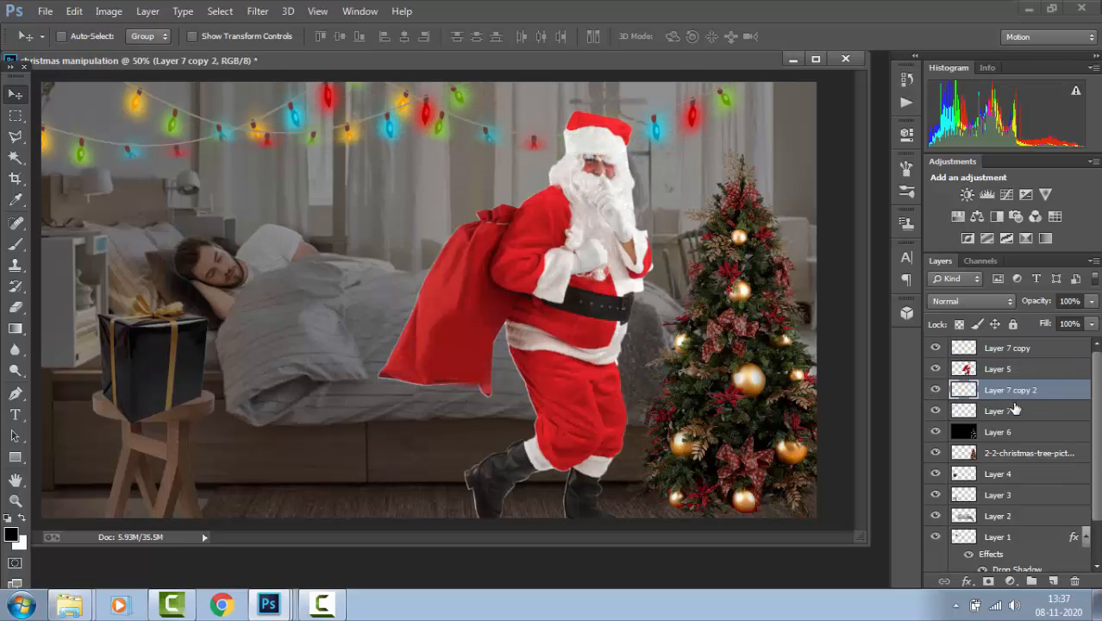
drag(664, 129, 518, 114)
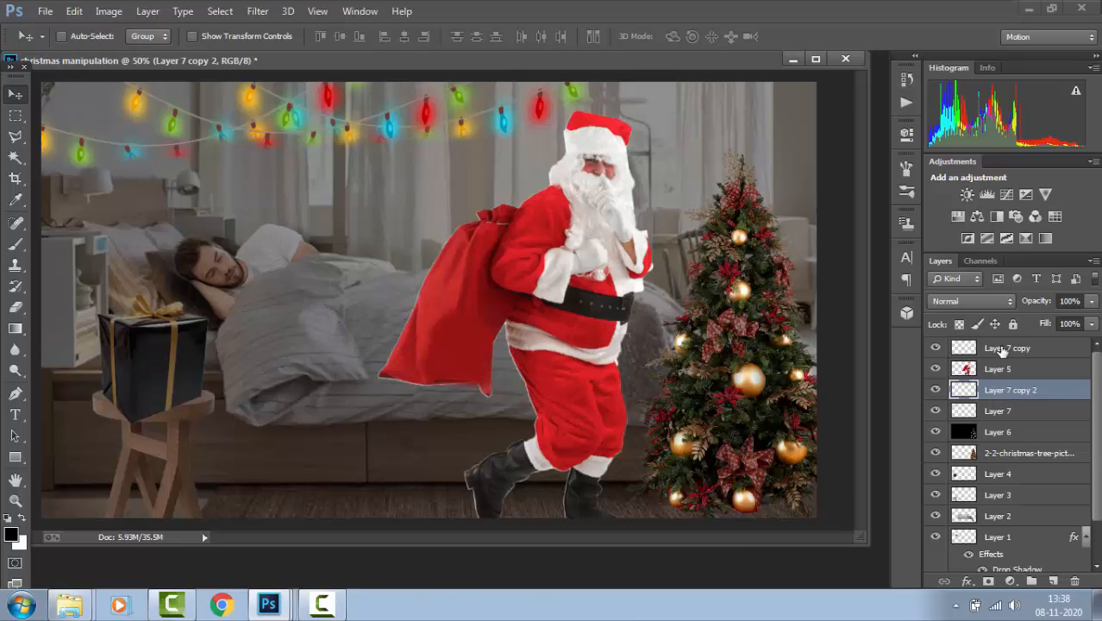
click(937, 349)
Add a new topmost layer and paint it completely with the cyan #15bbd7 sampled from a blue bulb, using an 800 px brush.
click(1053, 581)
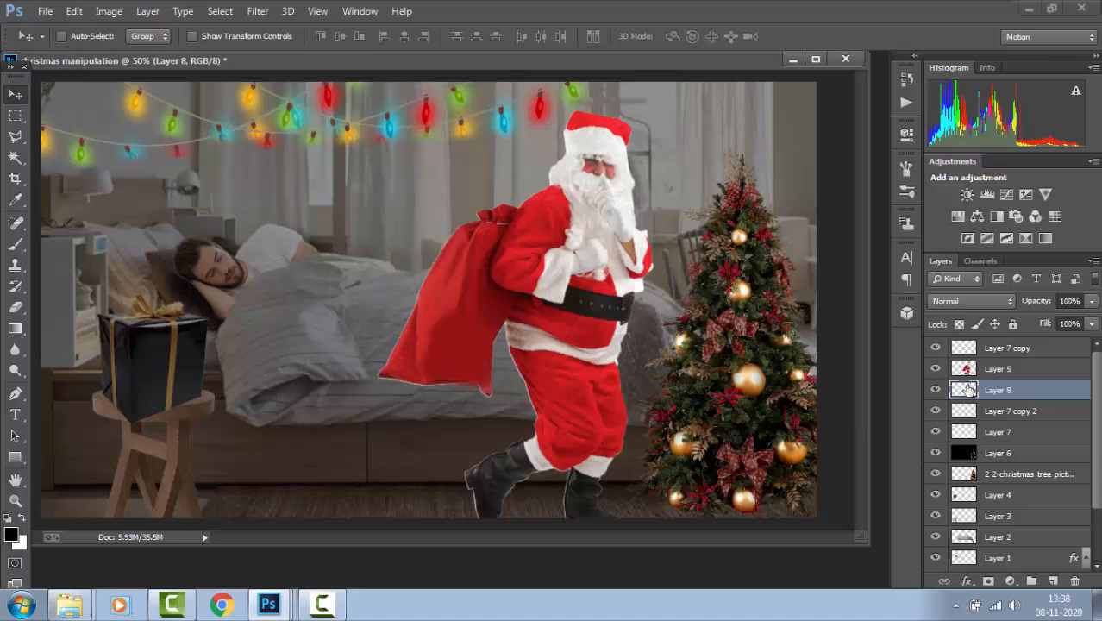
drag(967, 390, 973, 343)
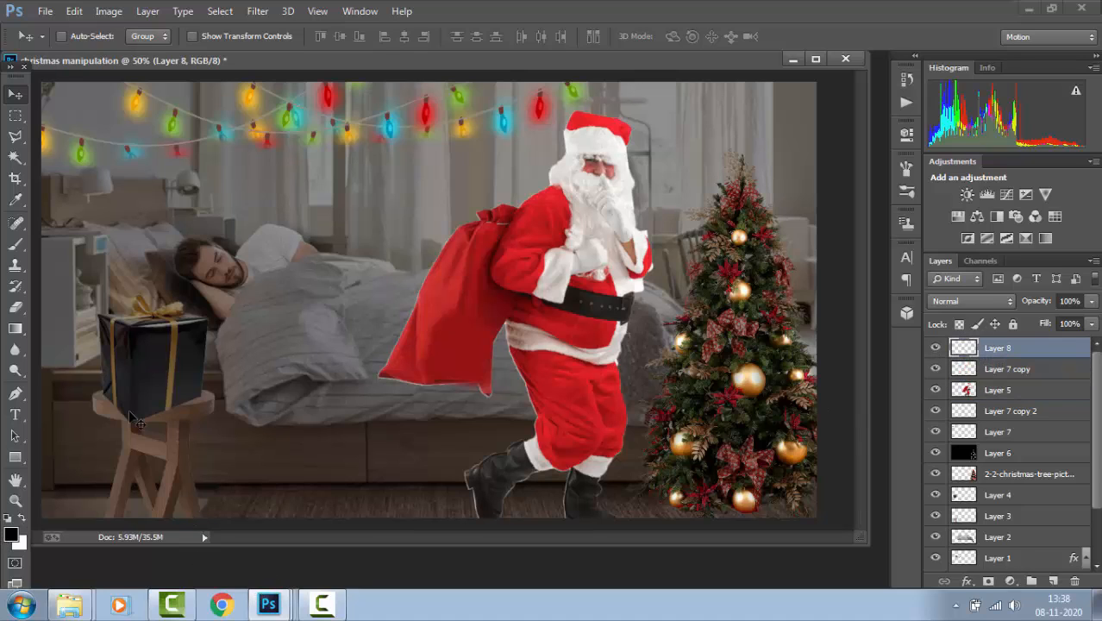
click(12, 537)
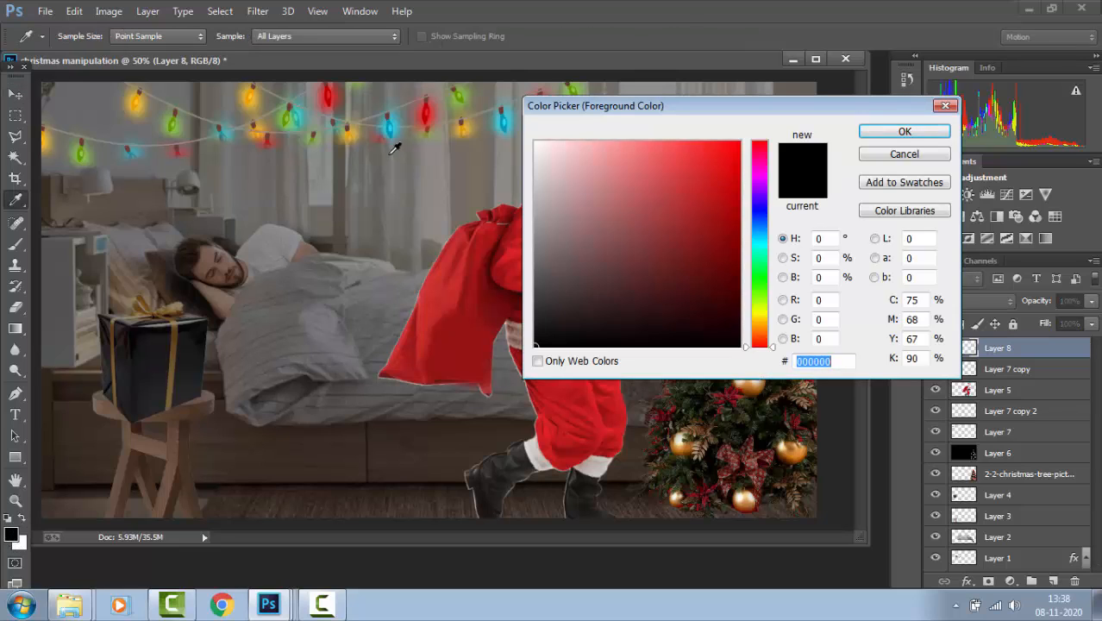
click(390, 128)
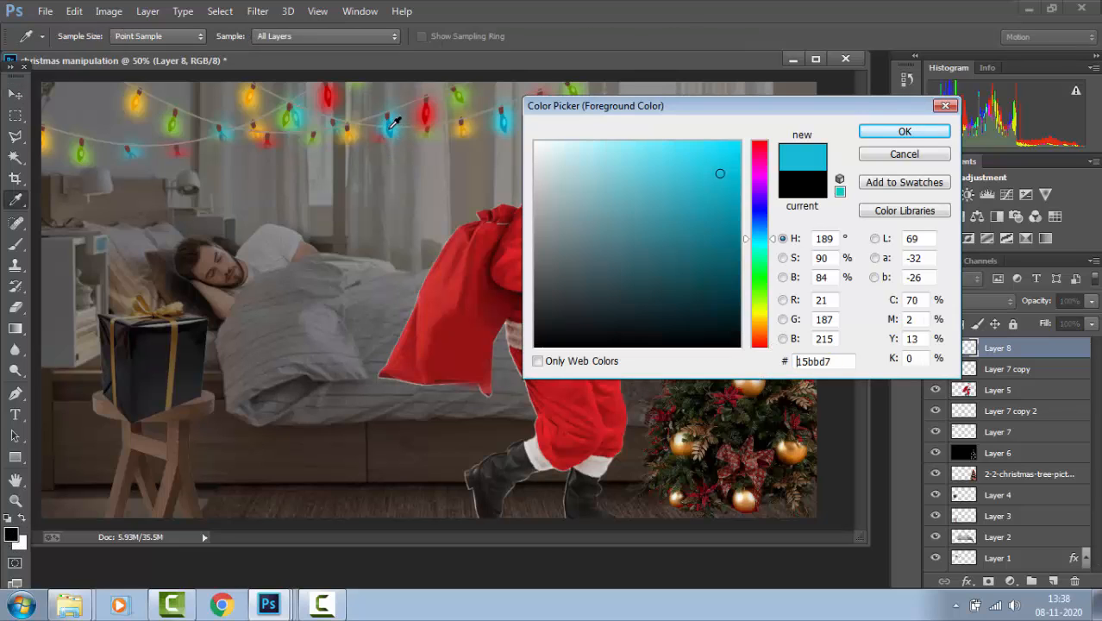
click(946, 134)
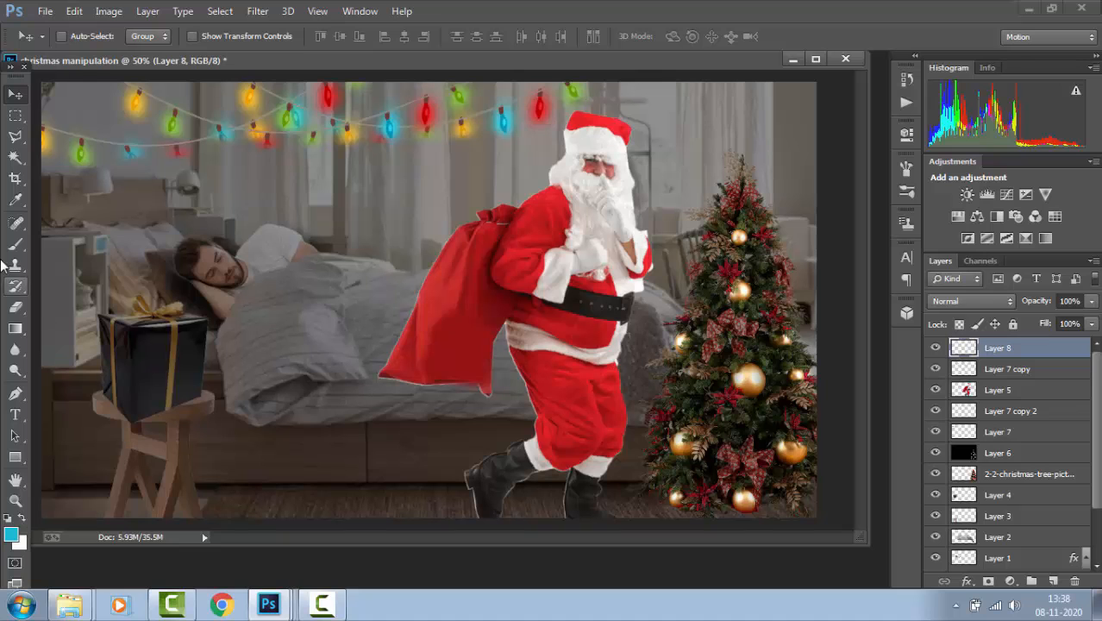
click(16, 243)
mouse_move(130, 220)
mouse_down()
mouse_move(557, 198)
mouse_move(571, 123)
mouse_move(755, 135)
mouse_move(740, 219)
mouse_move(753, 164)
mouse_move(738, 419)
mouse_move(746, 569)
mouse_move(86, 574)
mouse_move(125, 155)
mouse_move(259, 357)
mouse_move(93, 259)
mouse_move(145, 205)
mouse_up()
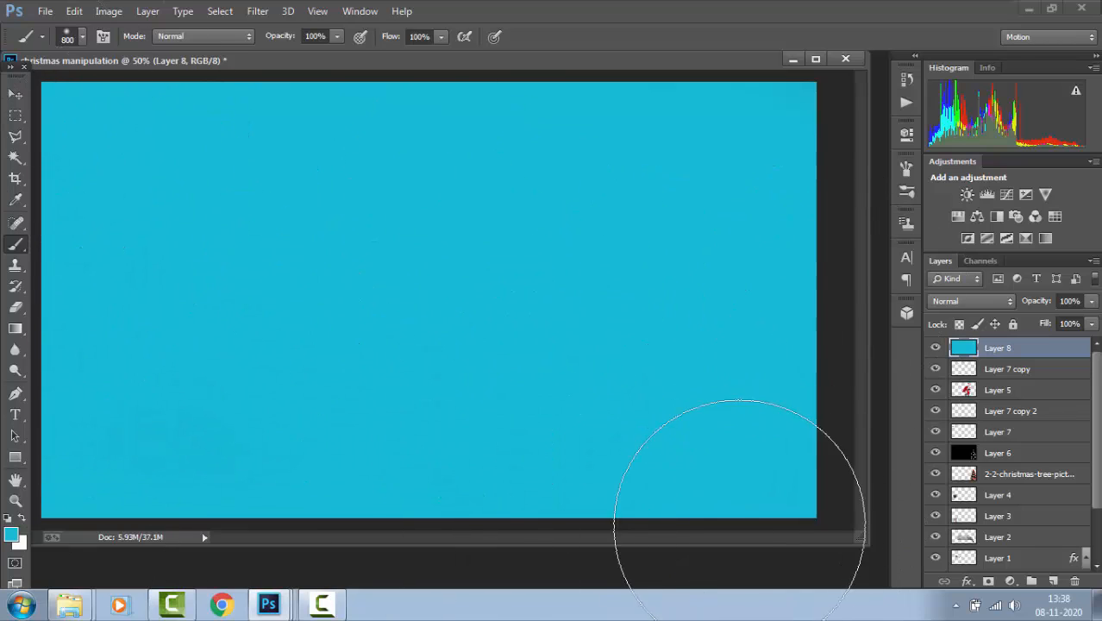
Try Screen, Color Burn and Darker Color on the cyan layer and settle on the Linear Burn blend mode.
click(1003, 300)
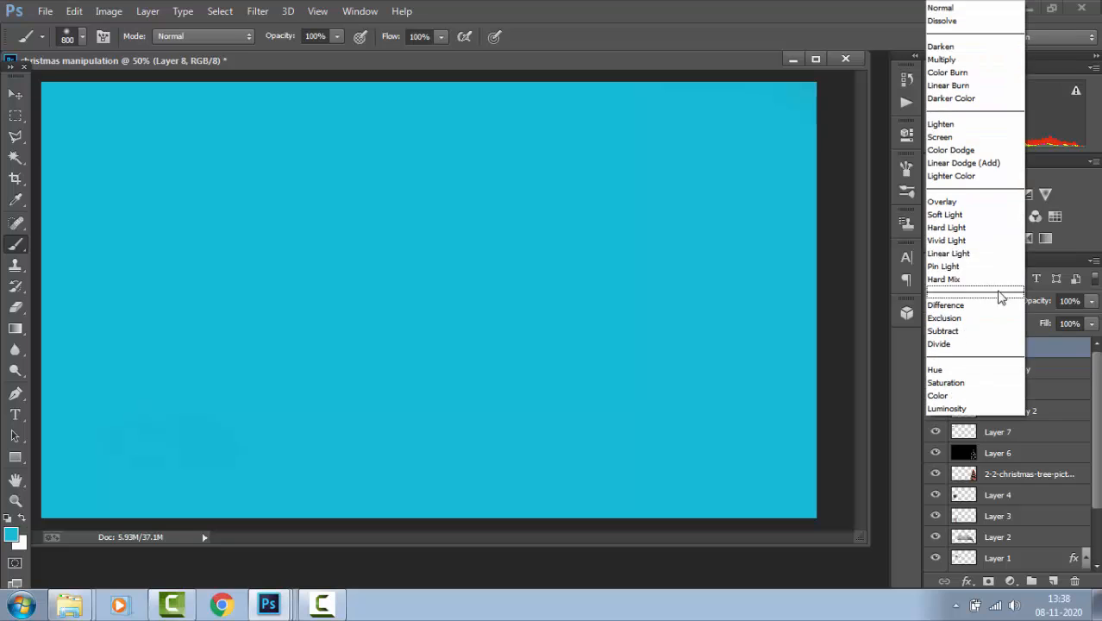
click(996, 140)
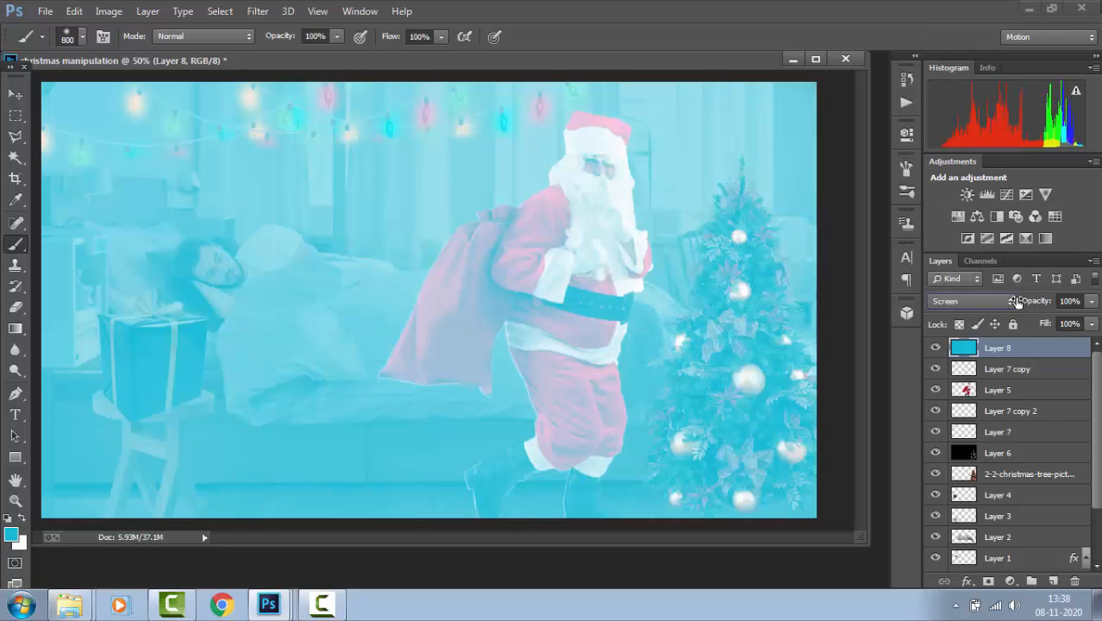
scroll(1016, 300, up, 4)
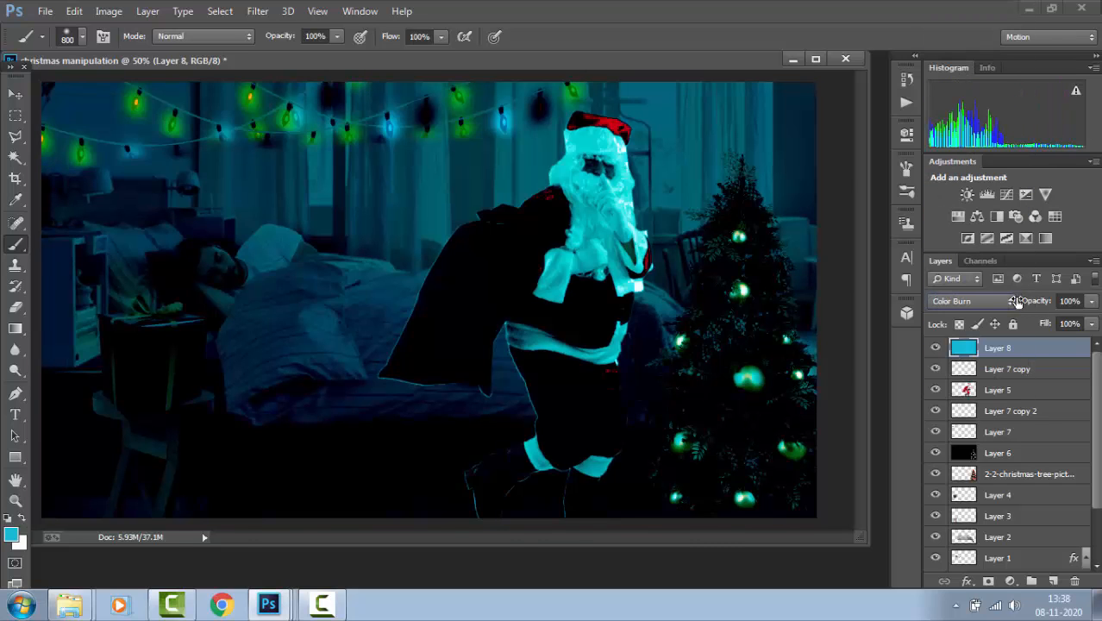
scroll(1018, 301, down, 1)
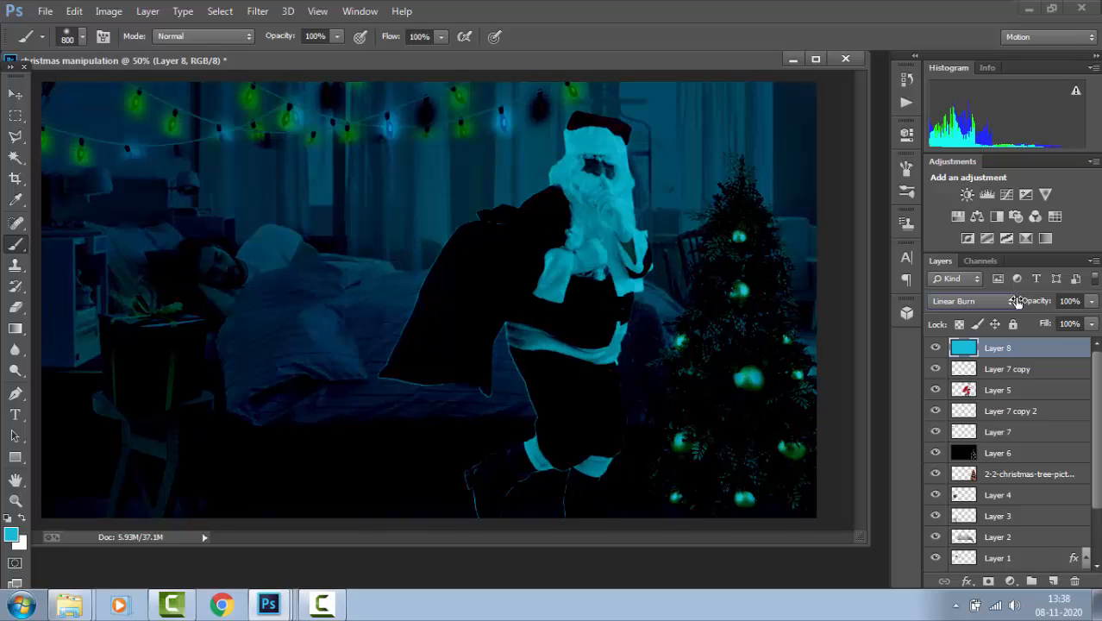
scroll(1018, 301, down, 1)
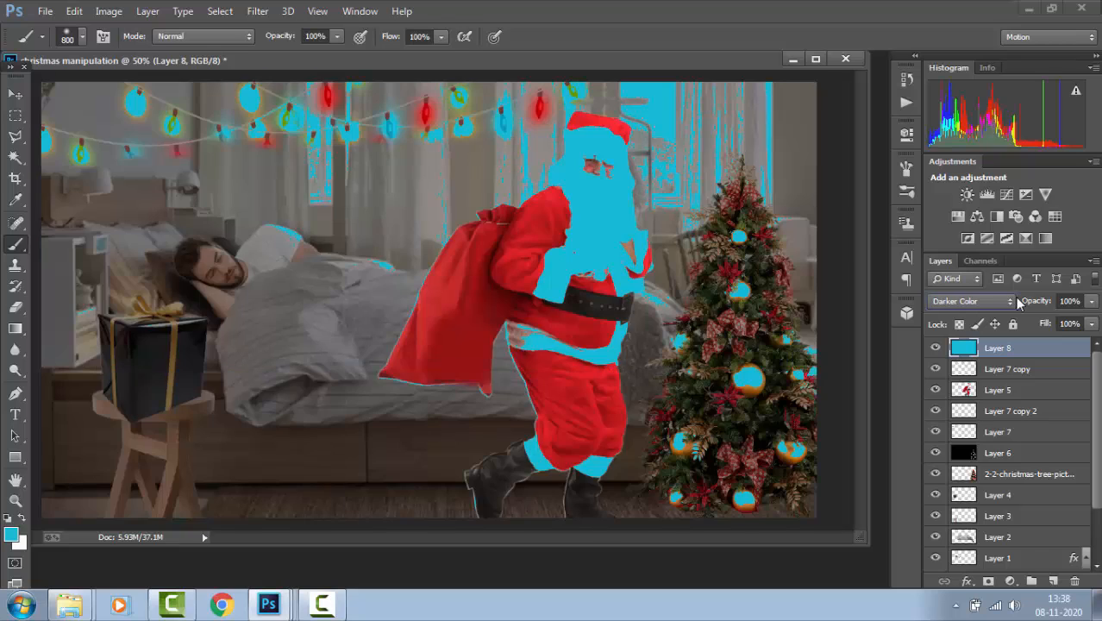
scroll(1018, 301, up, 1)
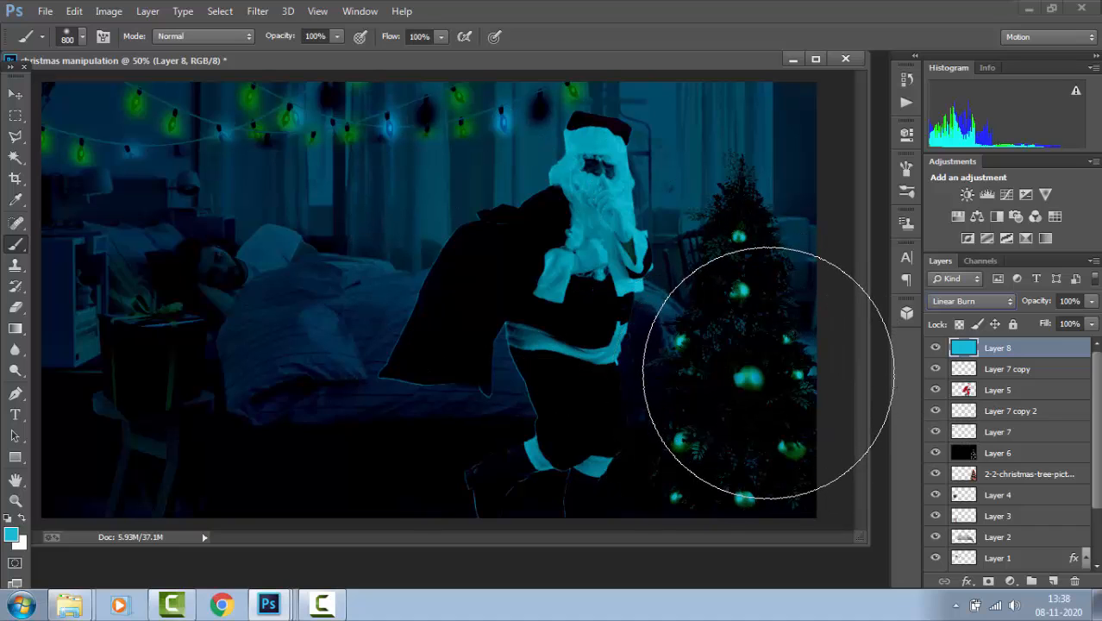
Move Santa's Layer 5 above the cyan Layer 8 to keep him free of the blue tint.
double_click(996, 390)
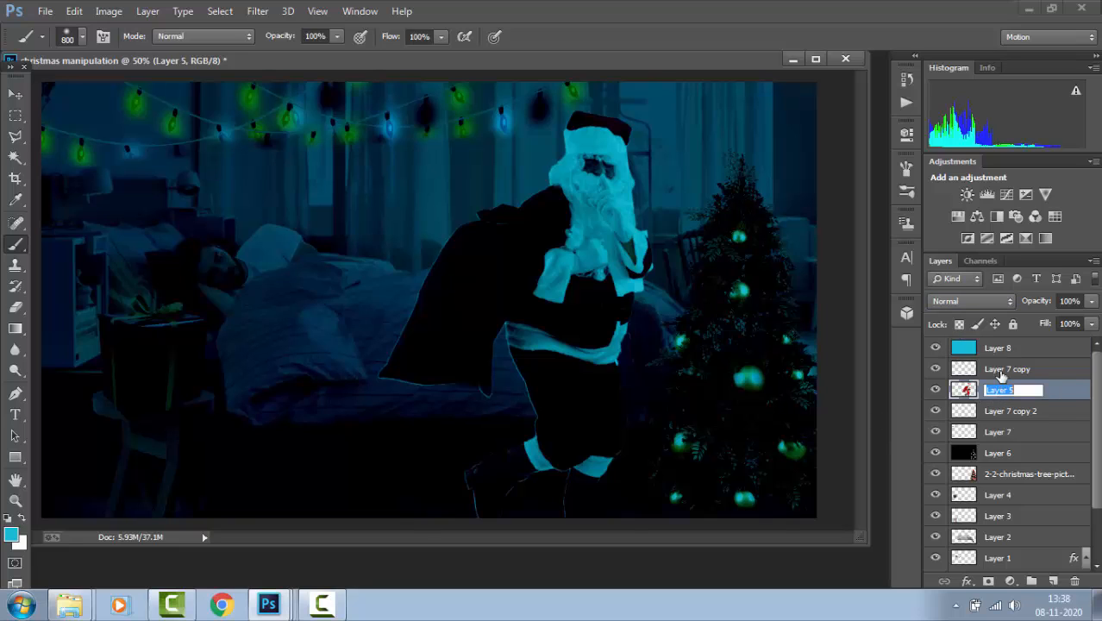
drag(977, 388, 951, 371)
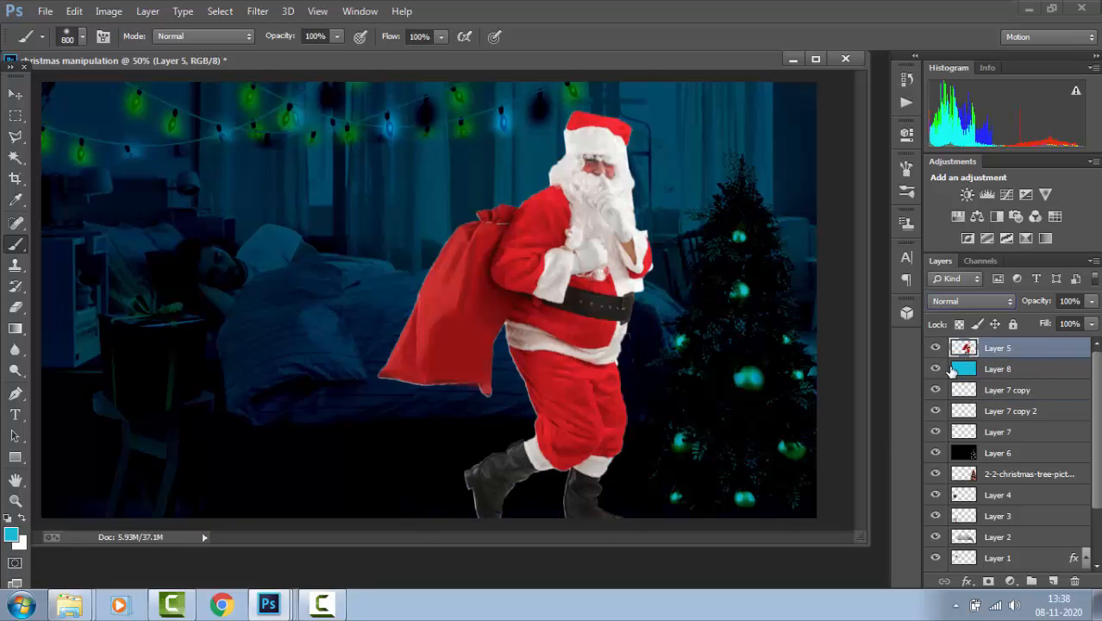
click(15, 93)
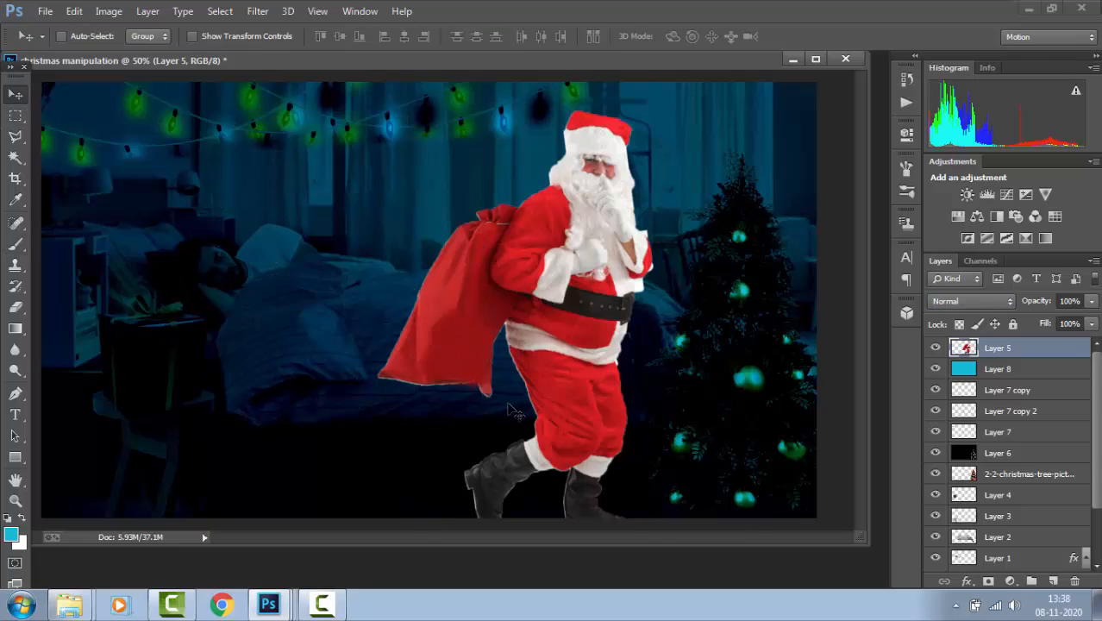
Erase the cyan Layer 8 over the Christmas tree's golden baubles with an 80 px eraser, leaving the large lower-right bauble tinted.
key(e)
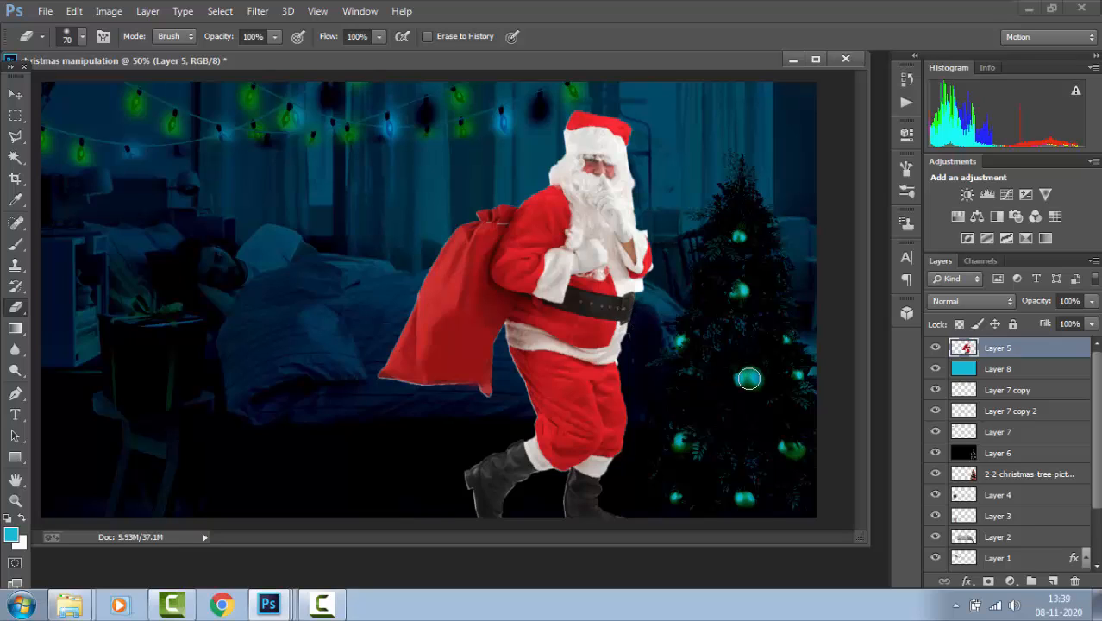
click(748, 379)
click(983, 371)
click(747, 377)
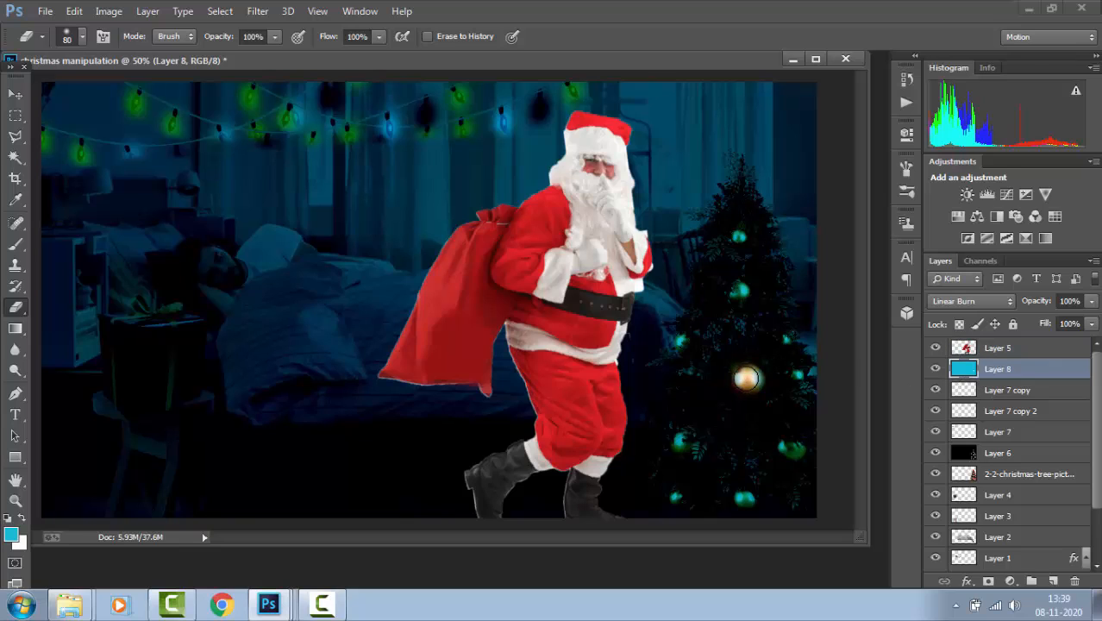
click(747, 378)
click(745, 500)
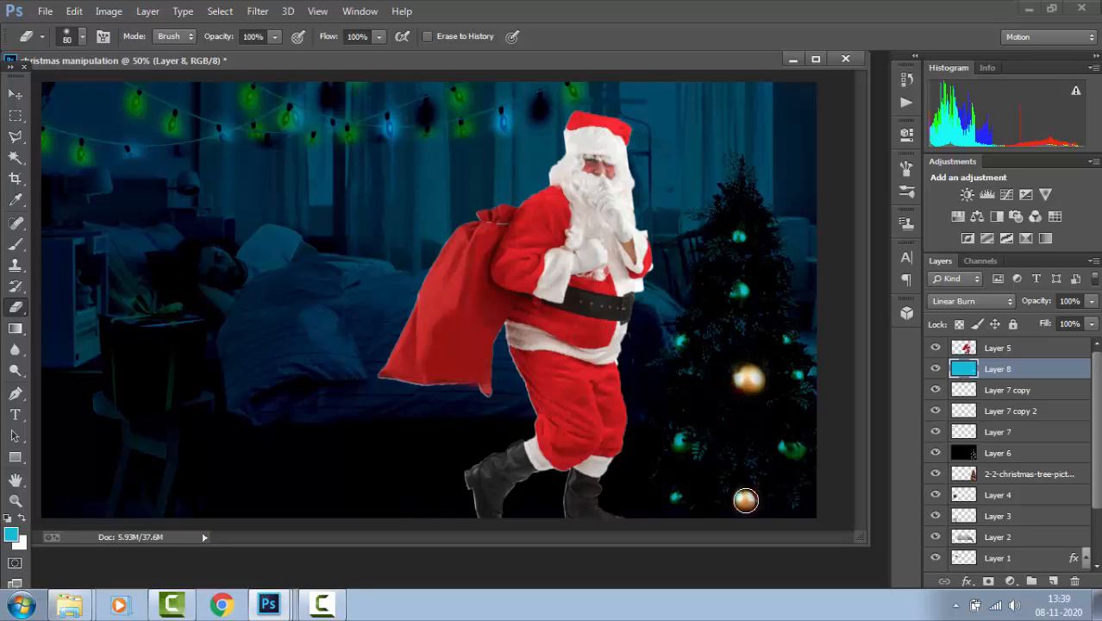
click(675, 499)
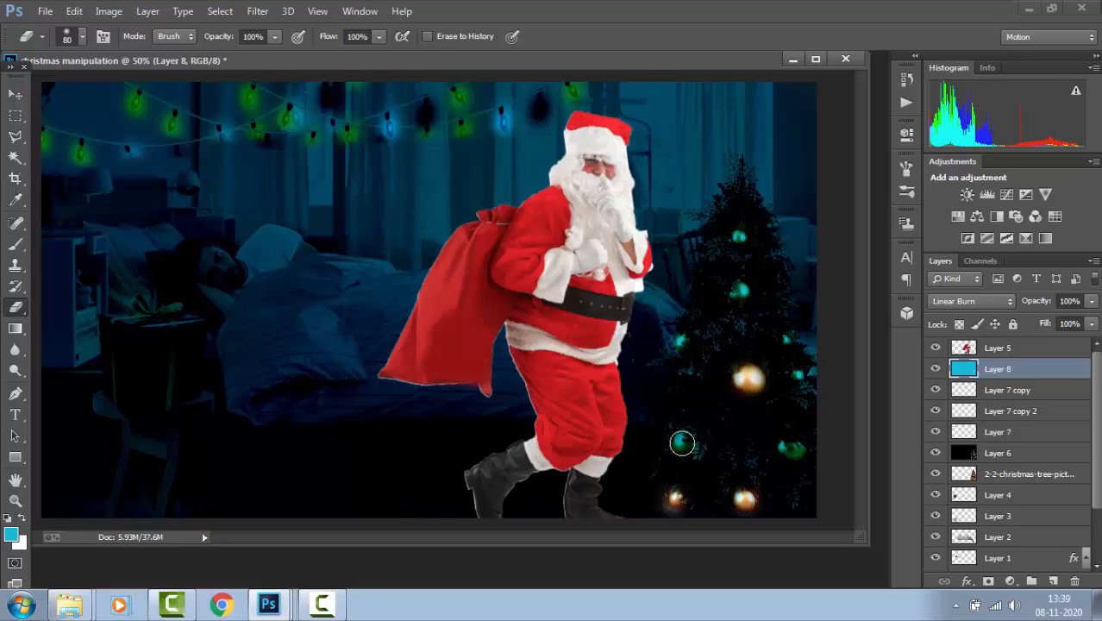
click(681, 443)
click(681, 341)
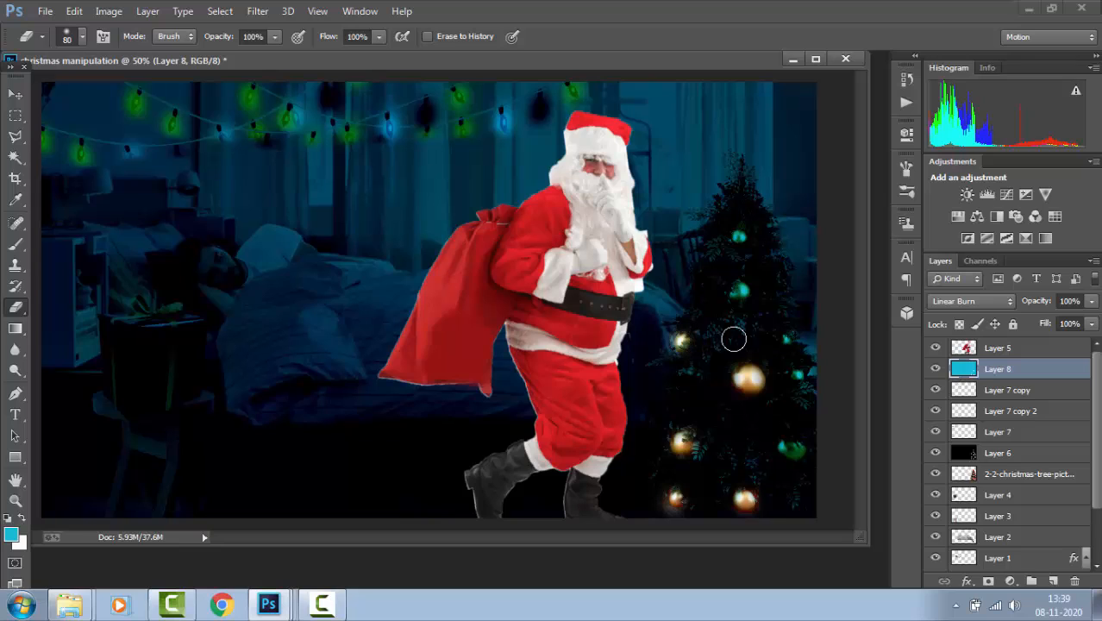
click(740, 291)
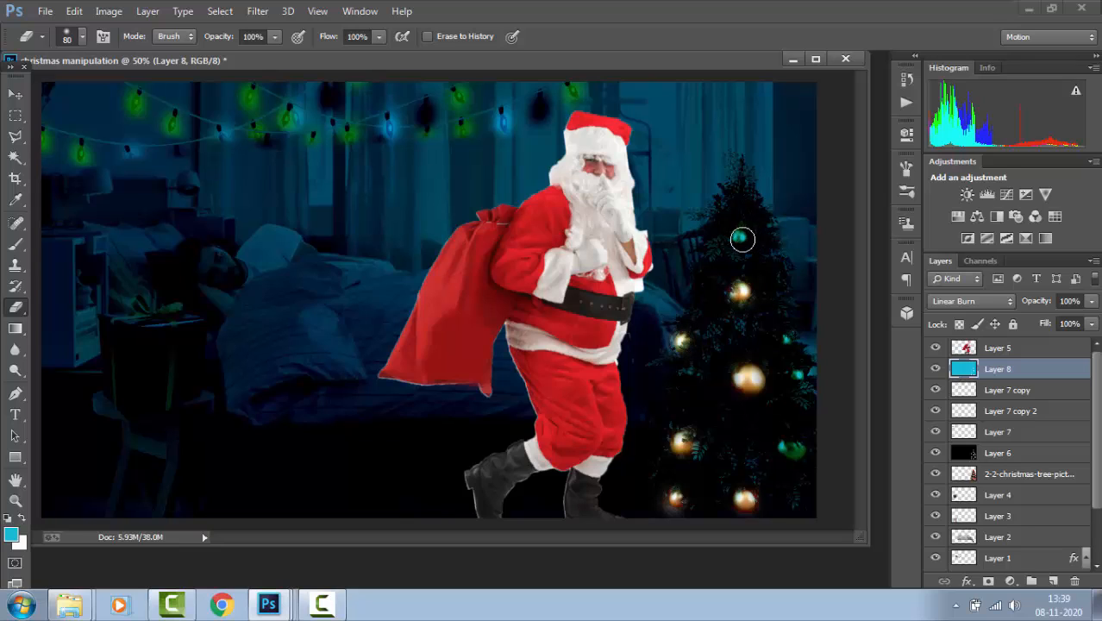
click(739, 237)
click(799, 376)
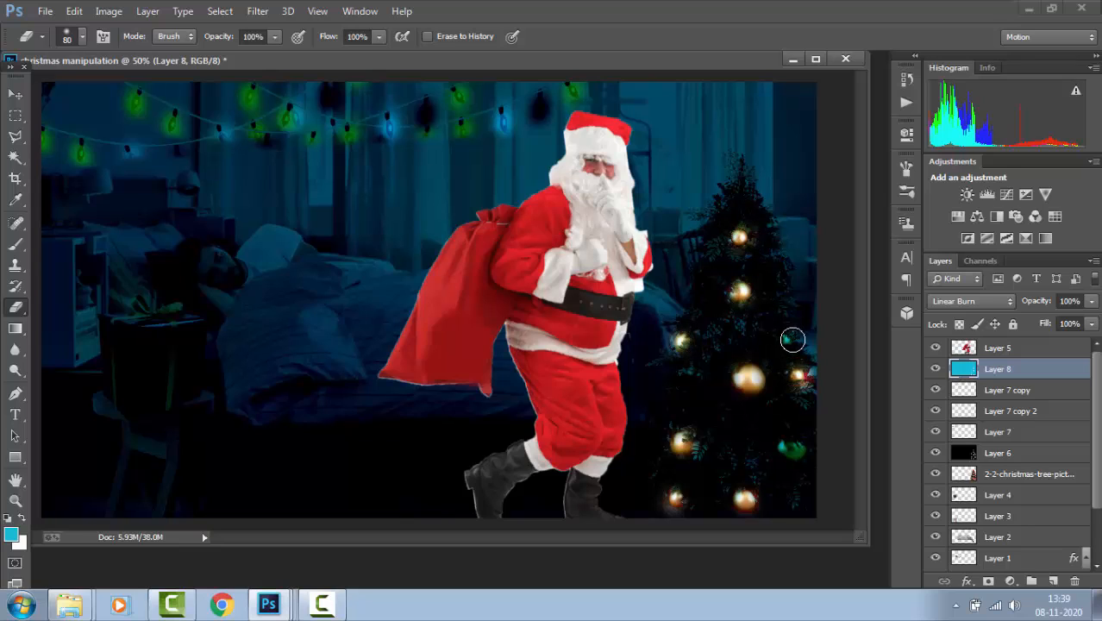
click(788, 337)
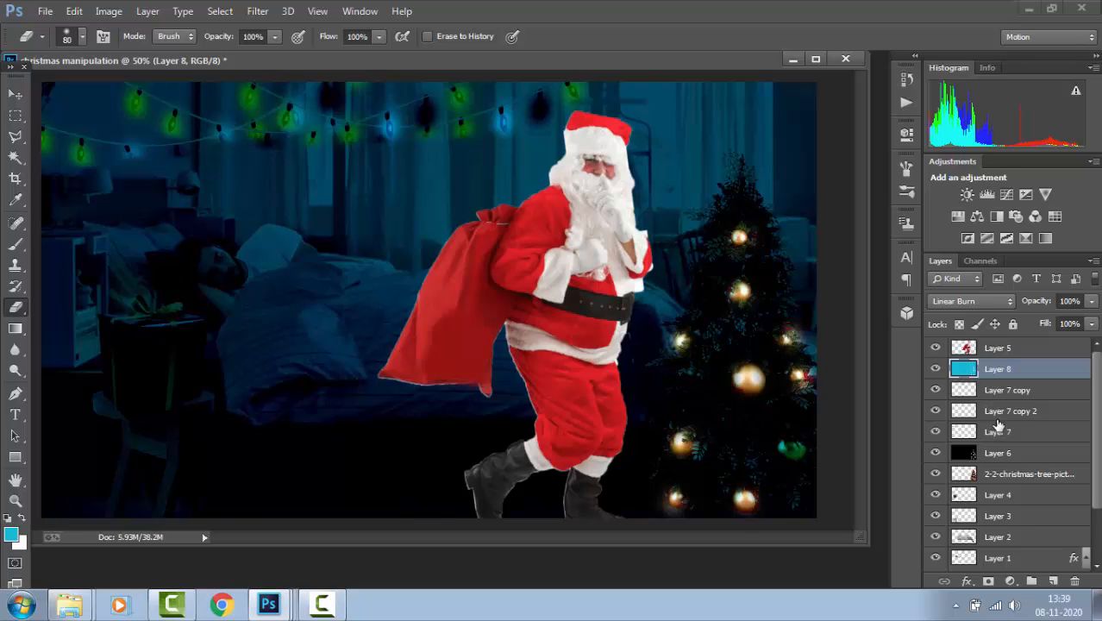
Move the gift's Layer 4 and the stool's Layer 3 above the cyan Layer 8, beneath Santa's layer.
drag(977, 500, 981, 371)
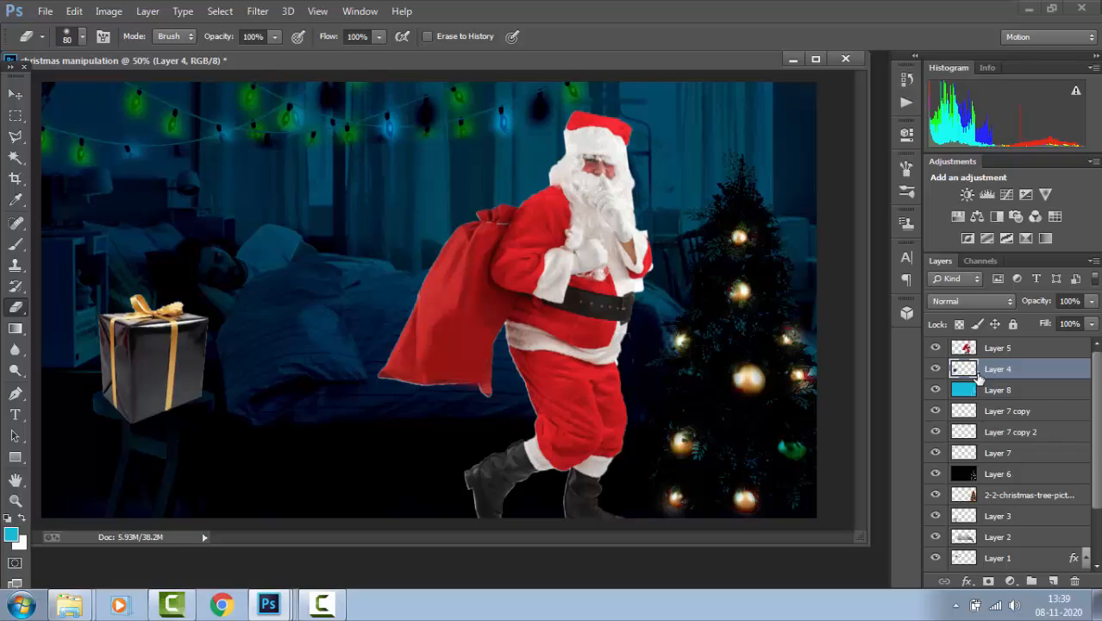
drag(993, 522, 996, 392)
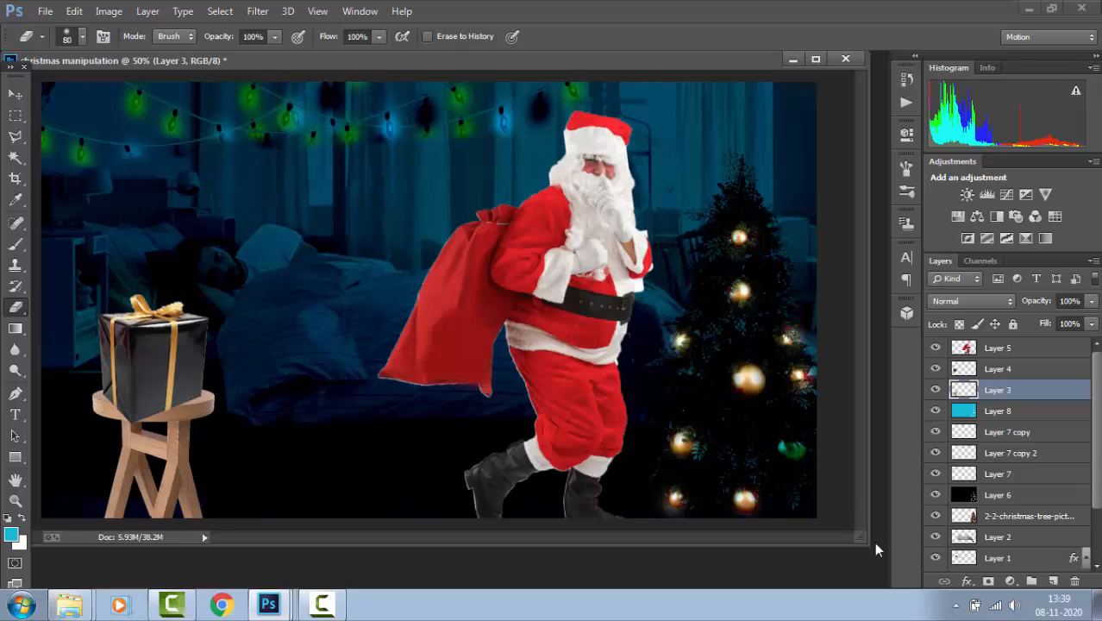
drag(859, 541, 873, 550)
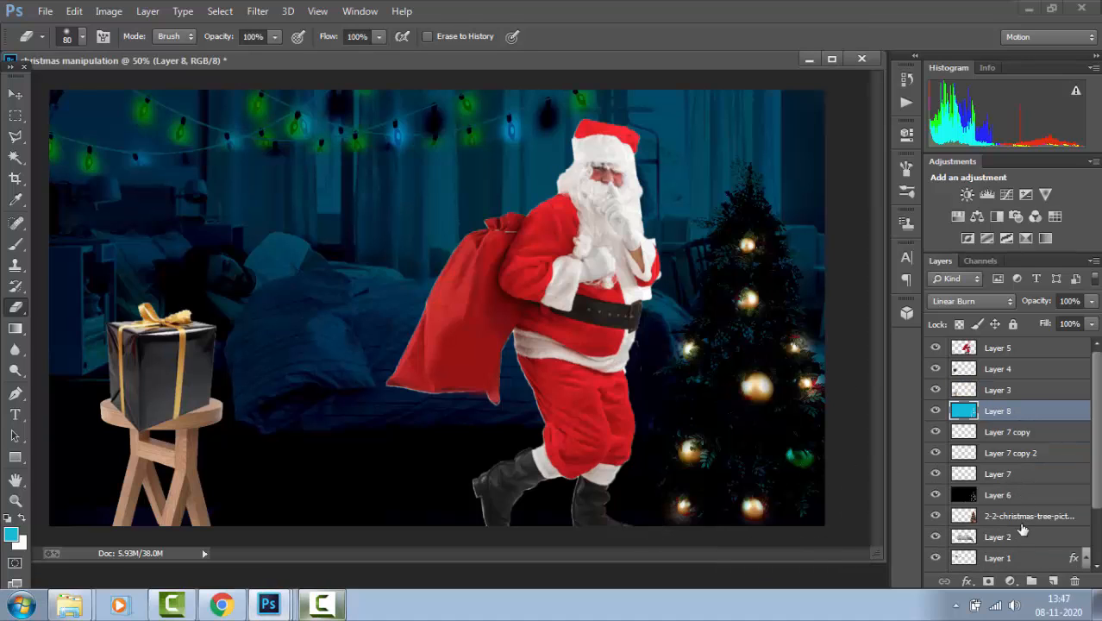
Erase the dark Layer 6 over the sleeping man and the bed's quilt with the 80 px eraser.
click(1016, 496)
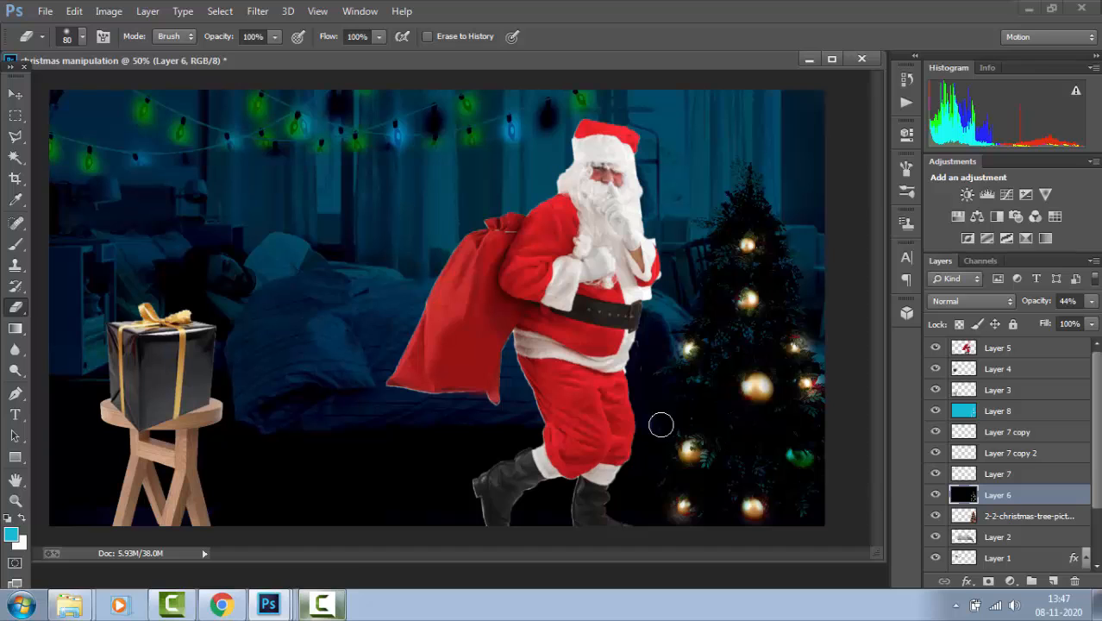
mouse_move(250, 292)
mouse_down()
mouse_move(200, 264)
mouse_move(249, 284)
mouse_move(222, 282)
mouse_move(253, 283)
mouse_move(244, 288)
mouse_move(273, 250)
mouse_move(265, 266)
mouse_move(276, 252)
mouse_move(293, 263)
mouse_move(291, 249)
mouse_move(307, 261)
mouse_move(225, 303)
mouse_move(218, 292)
mouse_move(241, 348)
mouse_move(241, 328)
mouse_move(241, 395)
mouse_move(292, 409)
mouse_move(260, 407)
mouse_move(418, 394)
mouse_up()
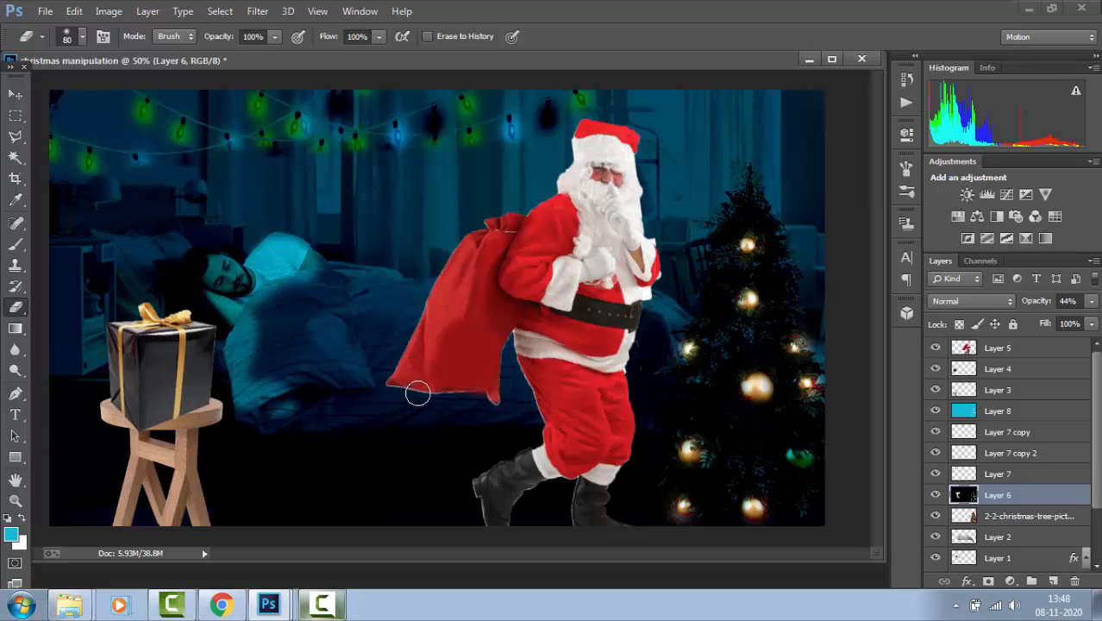
Undo the last eraser strokes over the quilt and erase Layer 6 lightly around the sleeping man's head.
key(ctrl+alt+z)
key(ctrl+alt+z)
key(ctrl+alt+z)
key(ctrl+alt+z)
key(ctrl+alt+z)
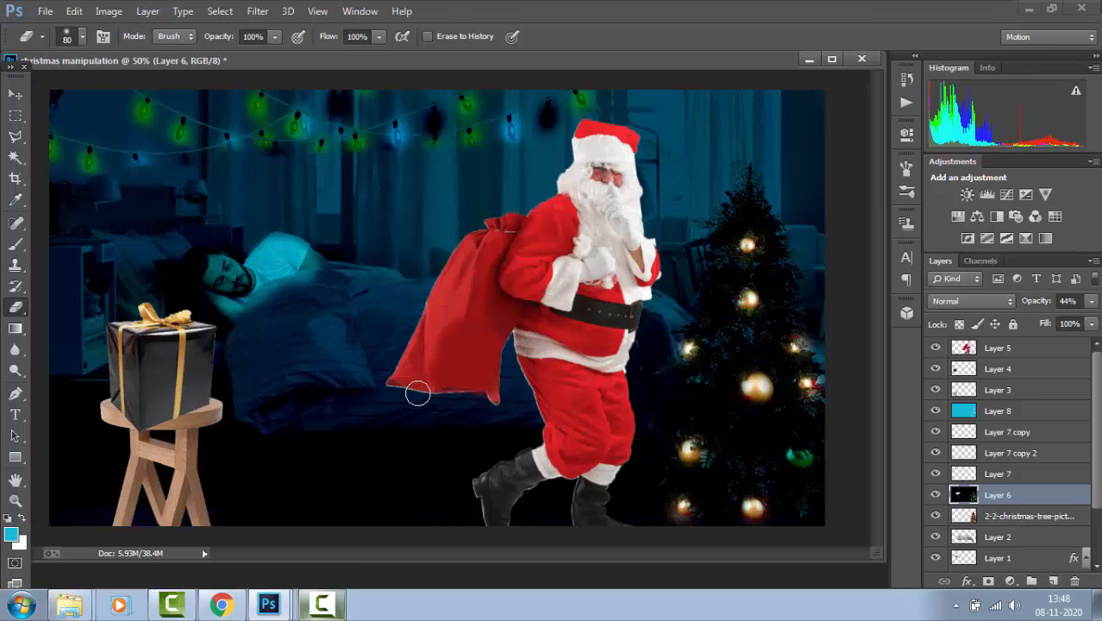
key(ctrl+alt+z)
drag(199, 274, 209, 263)
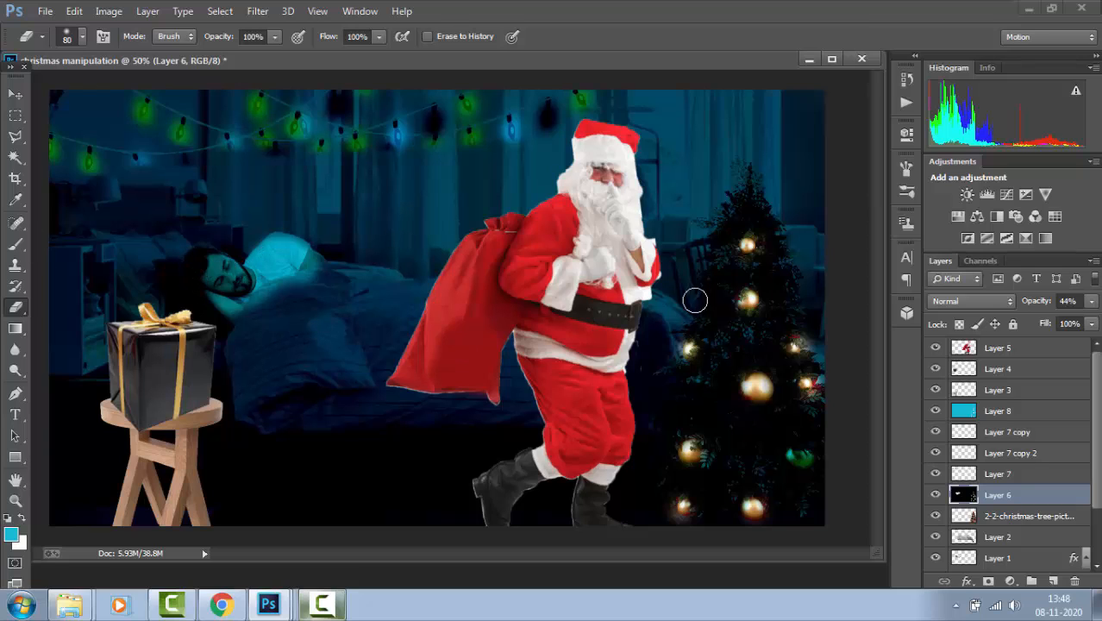
Erase the dark Layer 6 over the whole Christmas tree, starting with the 80 px eraser and finishing with a 250 px one.
mouse_move(758, 188)
mouse_down()
mouse_move(744, 221)
mouse_move(756, 217)
mouse_up()
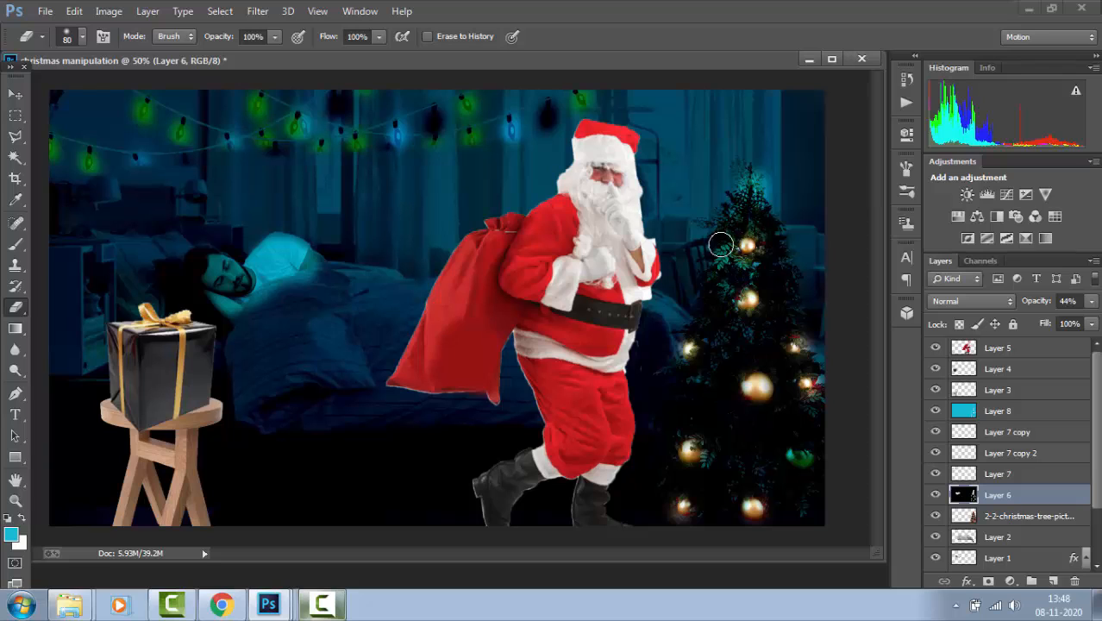
mouse_move(721, 246)
mouse_down()
mouse_move(760, 223)
mouse_move(771, 322)
mouse_move(764, 228)
mouse_move(775, 252)
mouse_move(807, 436)
mouse_up()
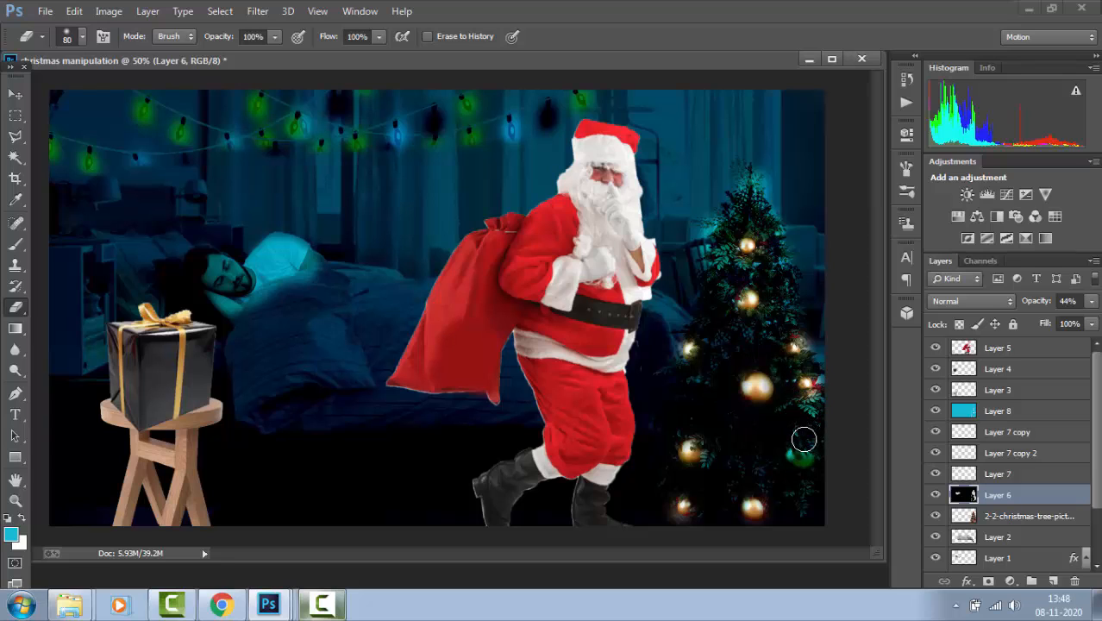
key(bracketright)
key(bracketright)
key(bracketright)
key(bracketright)
key(bracketright)
key(bracketright)
key(bracketright)
mouse_move(759, 371)
mouse_down()
mouse_move(738, 320)
mouse_move(763, 389)
mouse_move(747, 428)
mouse_move(702, 407)
mouse_move(696, 455)
mouse_move(701, 394)
mouse_move(696, 469)
mouse_move(716, 505)
mouse_move(808, 536)
mouse_move(779, 448)
mouse_up()
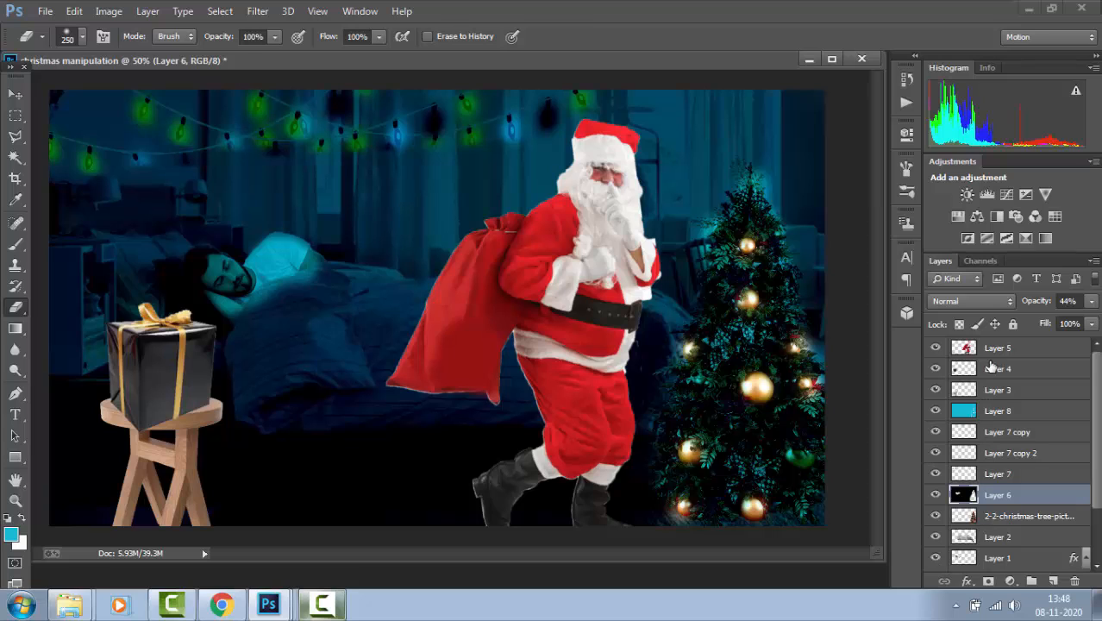
Try moving the gift's Layer 4 beneath the dark Layer 6 and erasing over the gift, and undo both edits.
click(991, 368)
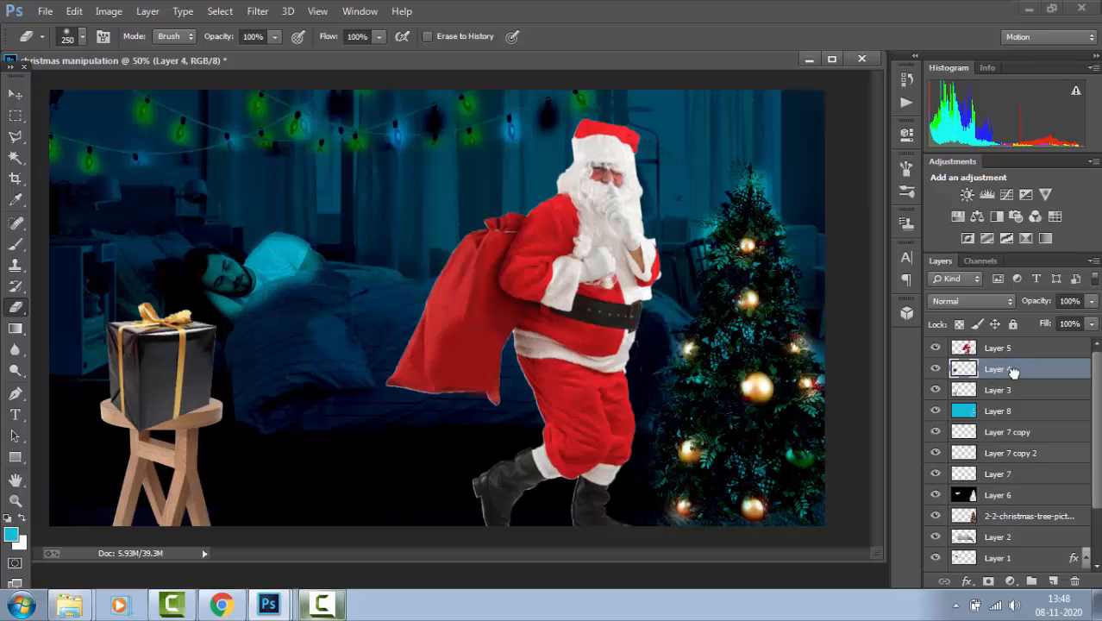
drag(1013, 370, 991, 506)
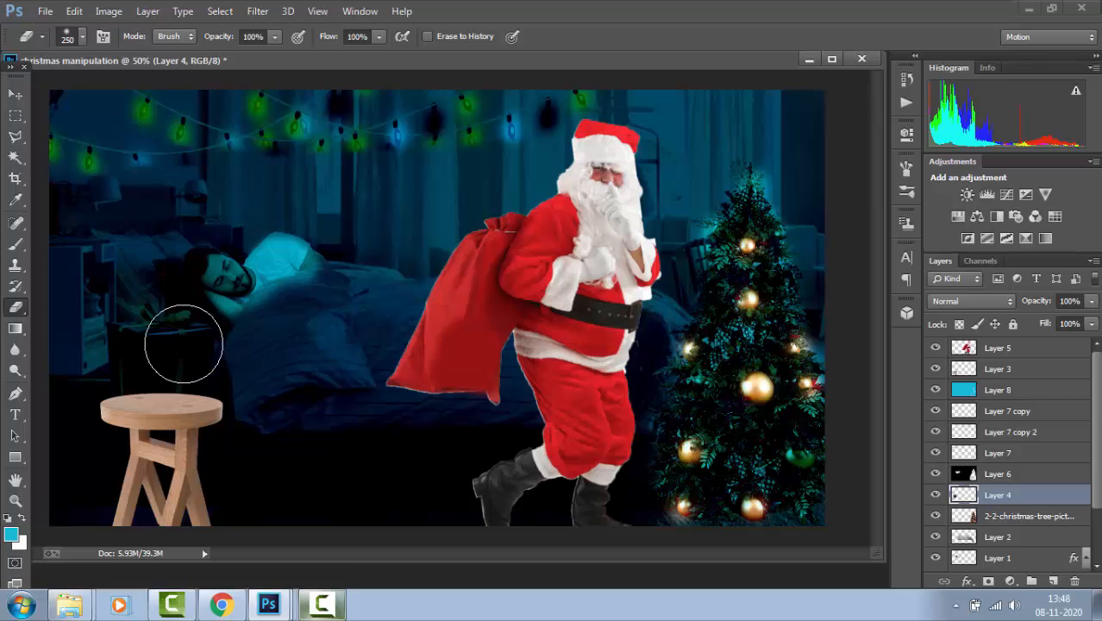
mouse_move(183, 343)
mouse_down()
mouse_move(151, 352)
mouse_move(138, 375)
mouse_move(175, 358)
mouse_up()
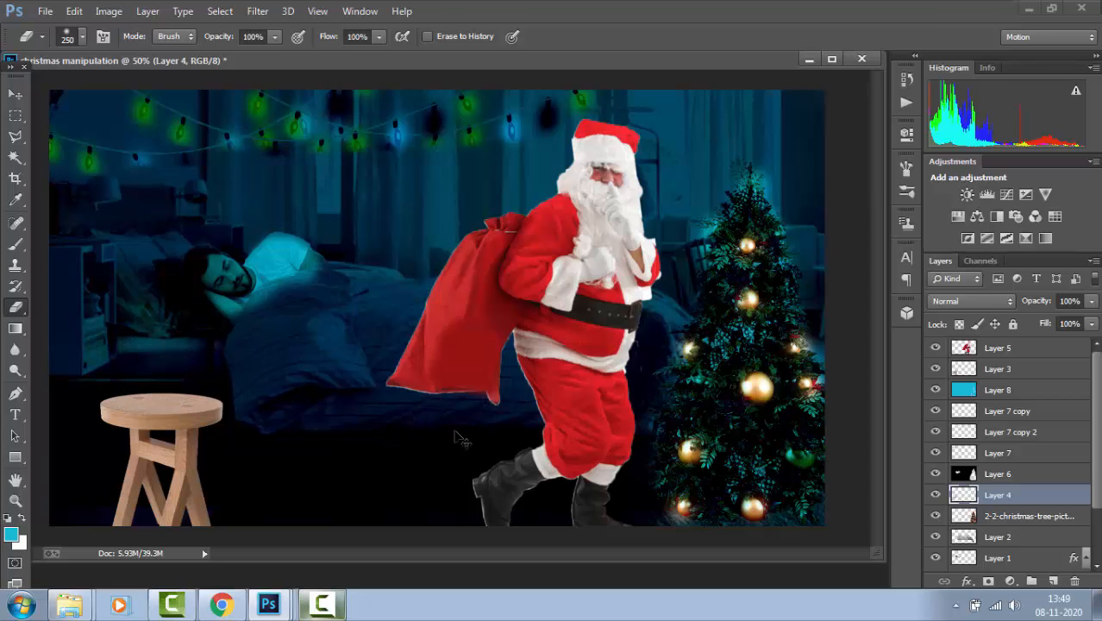
key(ctrl+alt+z)
key(ctrl+alt+z)
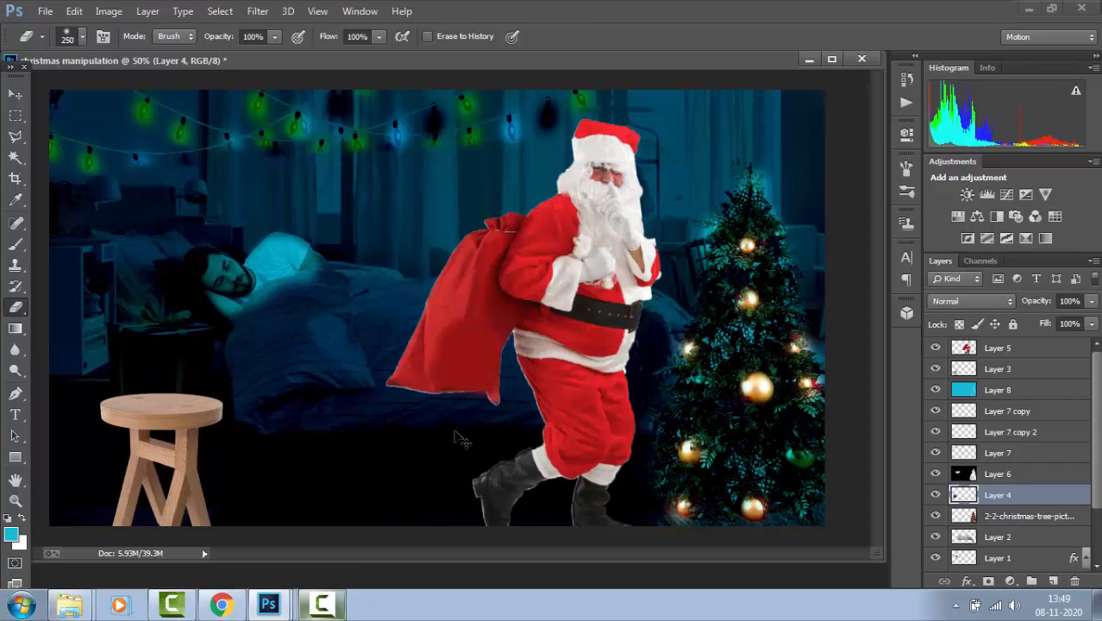
key(ctrl+alt+z)
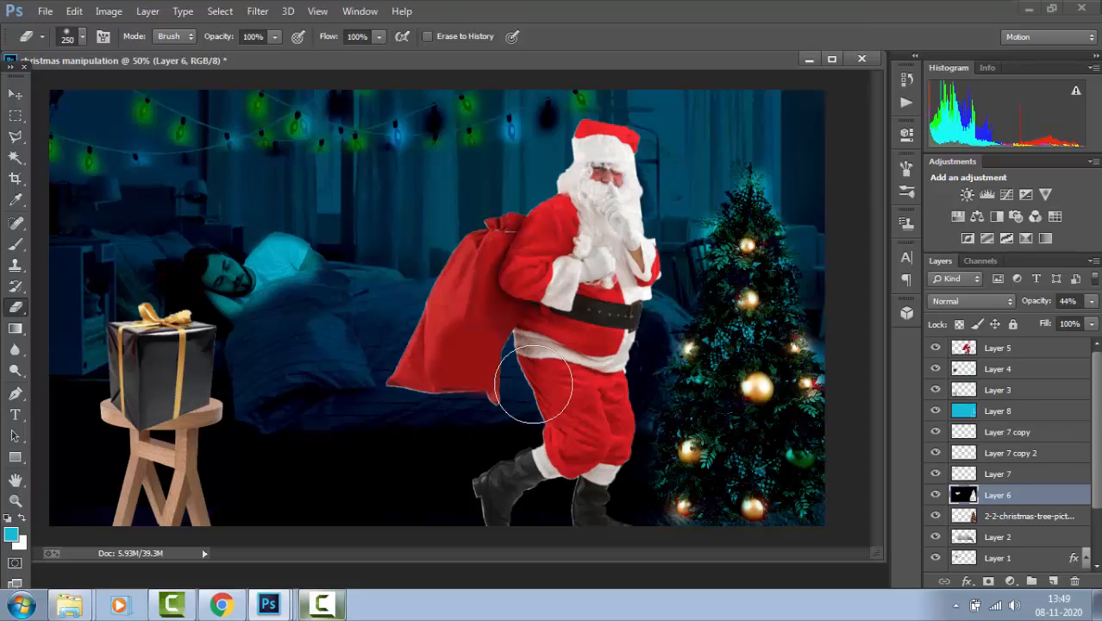
Move the gift's Layer 4 and the stool's Layer 3 together beneath the dark Layer 6.
click(1026, 369)
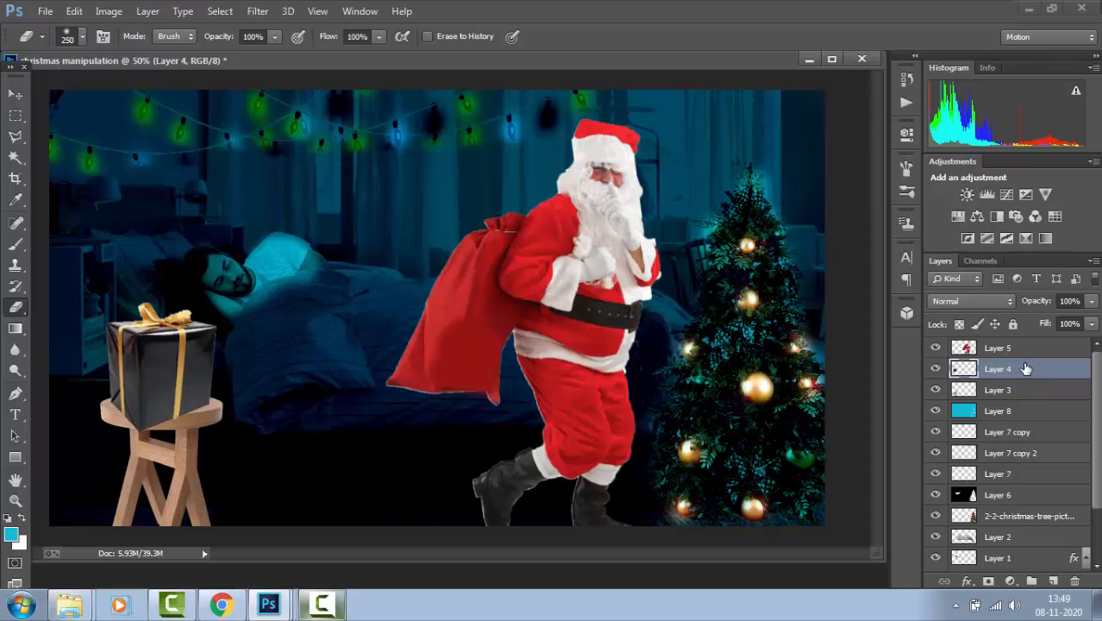
ctrl+click(1003, 390)
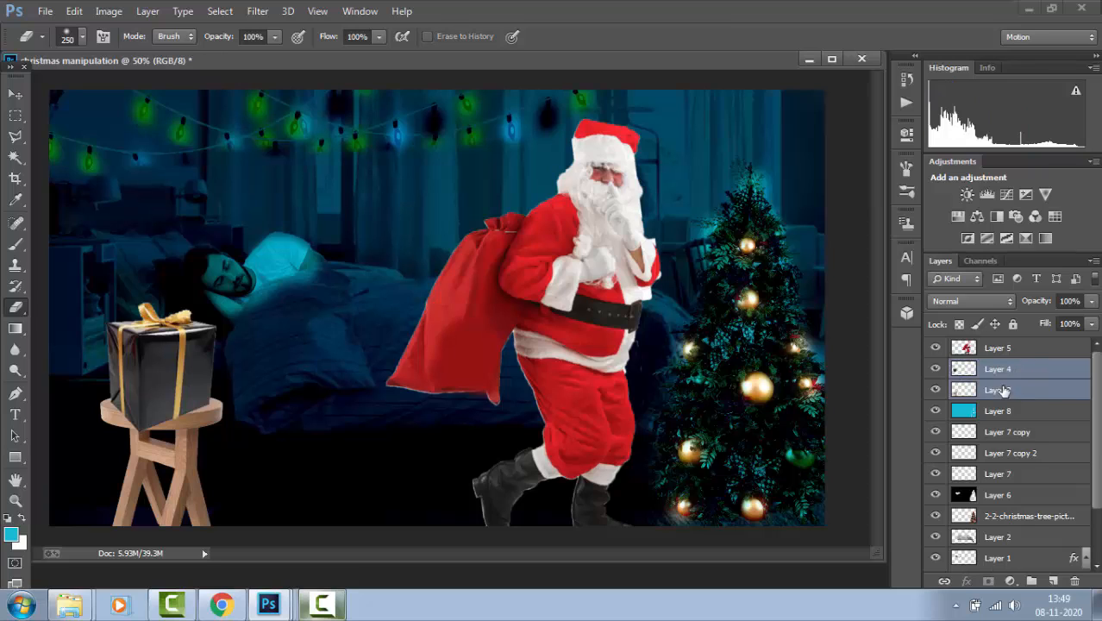
drag(1027, 372, 1037, 505)
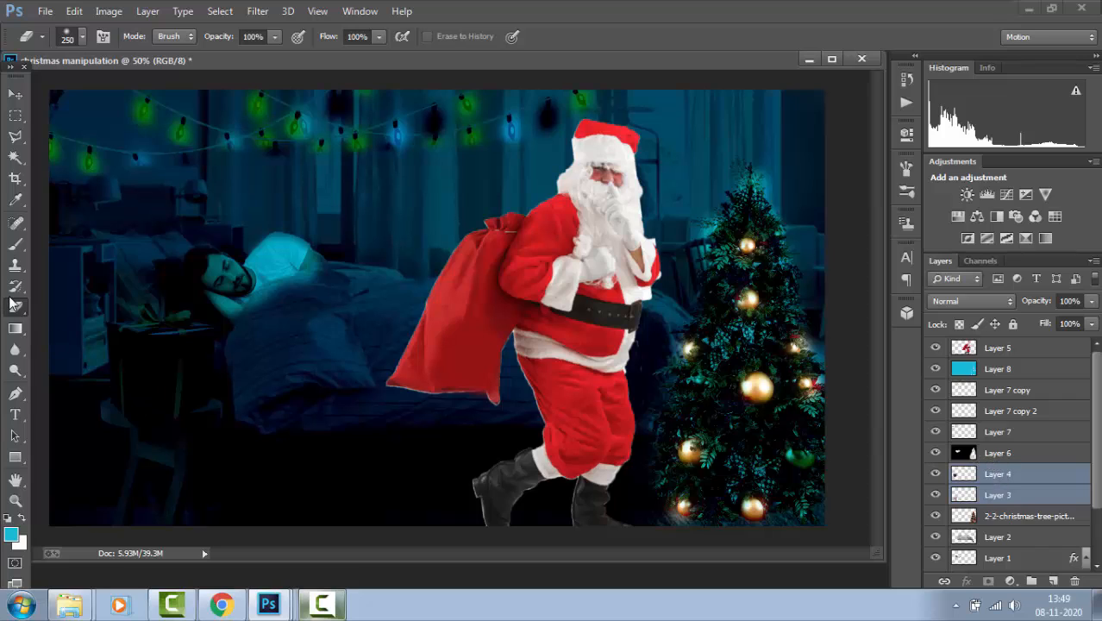
Erase the dark Layer 6 over the gift and the stool with the 250 px eraser.
click(1027, 455)
mouse_move(184, 374)
mouse_down()
mouse_move(165, 387)
mouse_move(143, 371)
mouse_move(145, 349)
mouse_move(147, 364)
mouse_move(179, 360)
mouse_move(147, 469)
mouse_move(148, 492)
mouse_move(161, 490)
mouse_up()
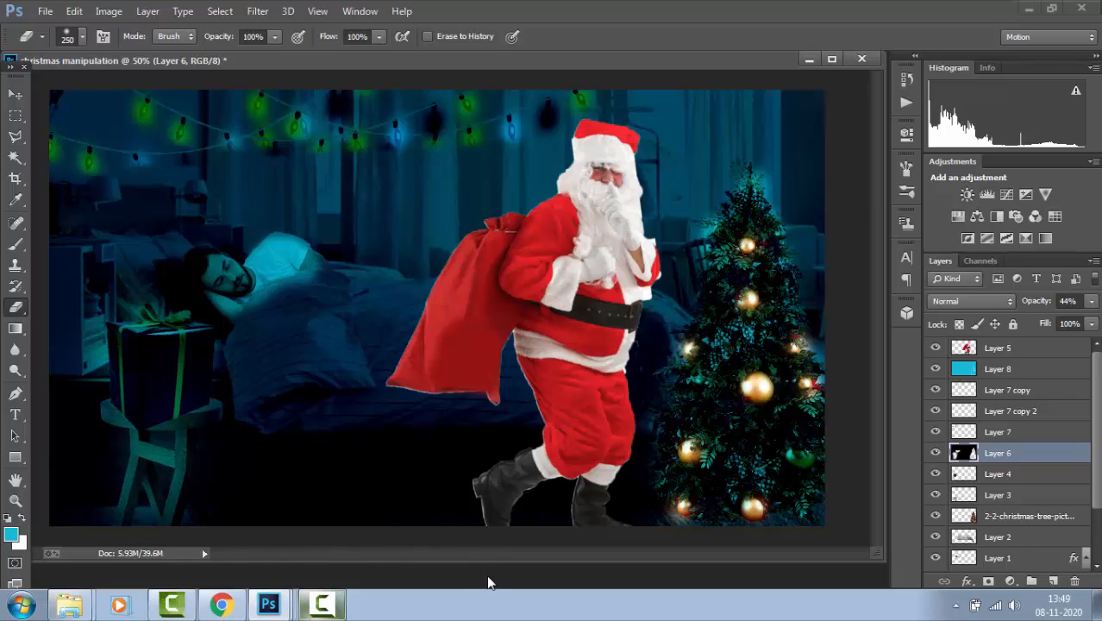
key(z)
key(ctrl+z)
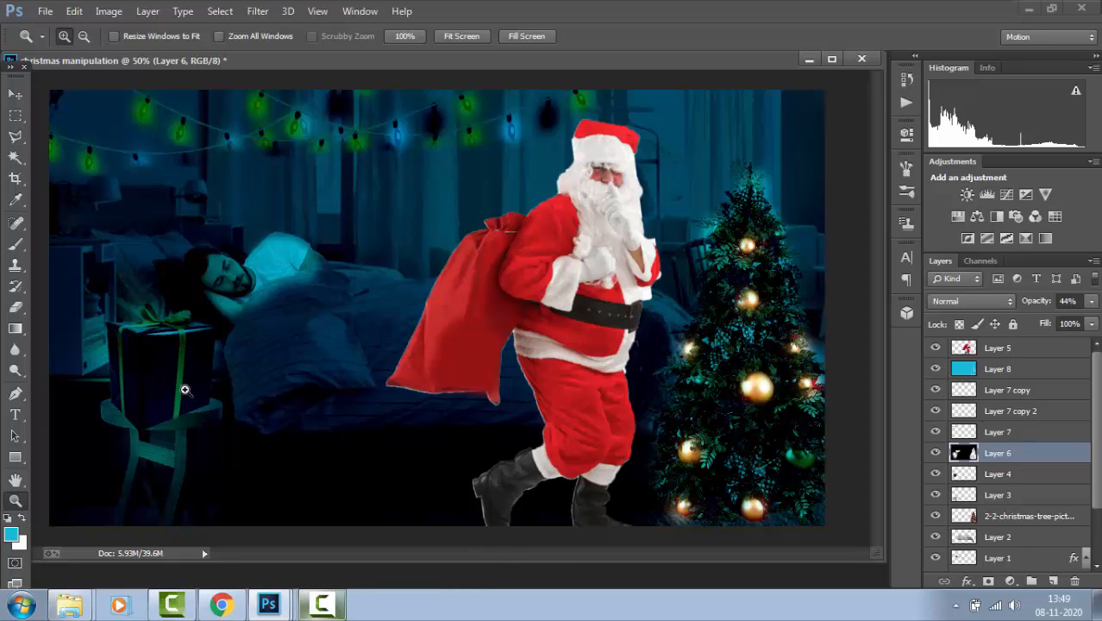
Place the image christmas-text-png-1.png from the christmas manipulation folder into the document.
click(16, 94)
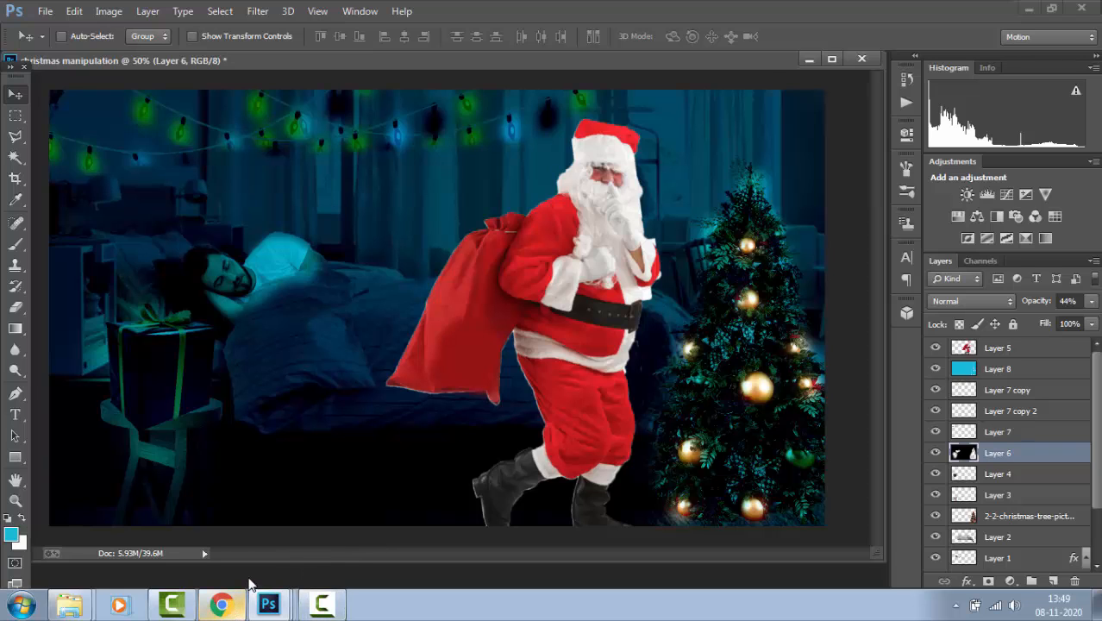
key(ctrl+o)
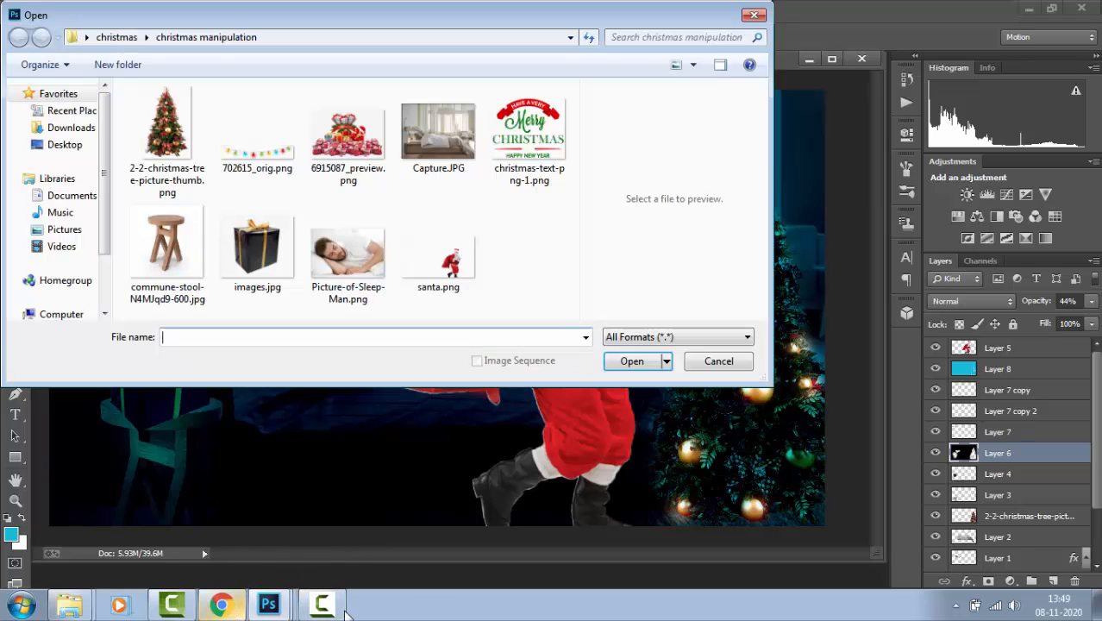
click(536, 145)
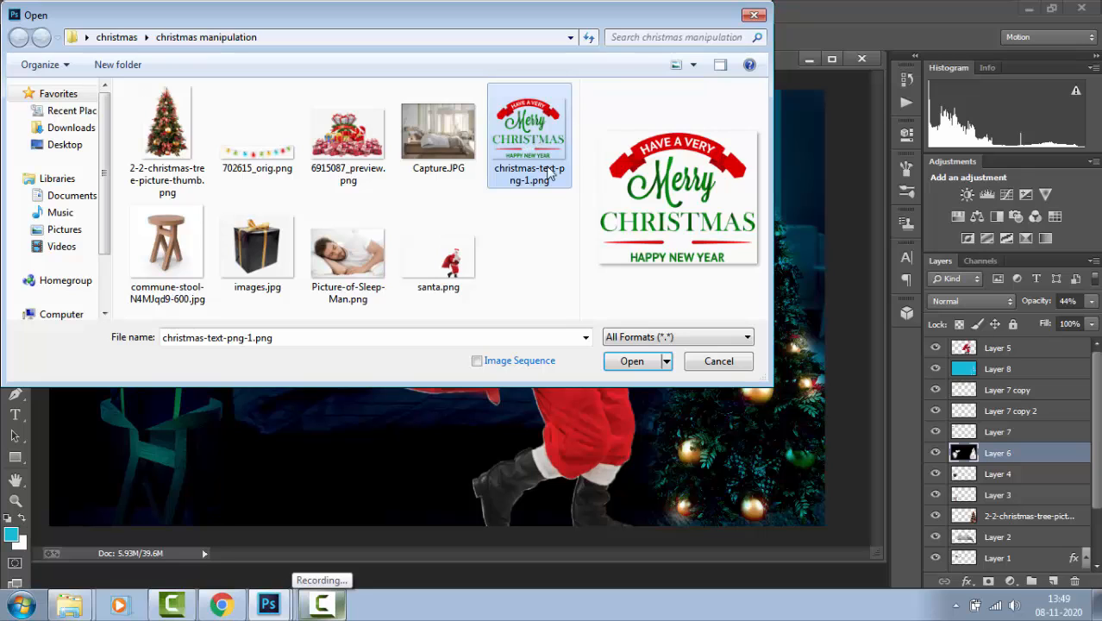
click(631, 361)
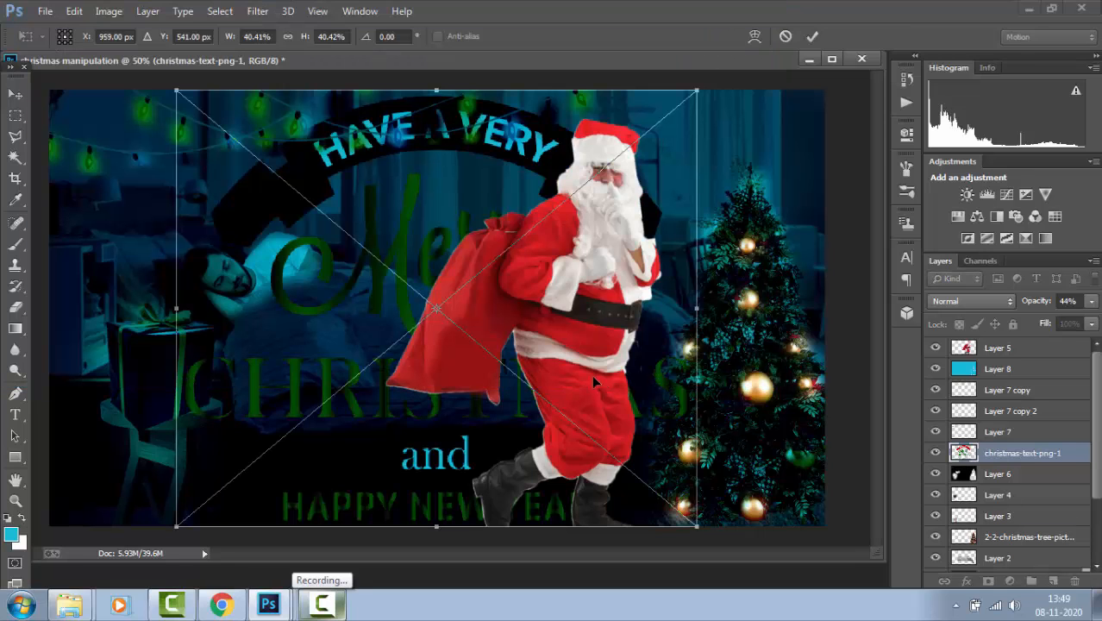
Shrink the Christmas greeting to 8.31% above the Christmas tree and move its layer to the top of the layer stack.
drag(477, 138, 757, 145)
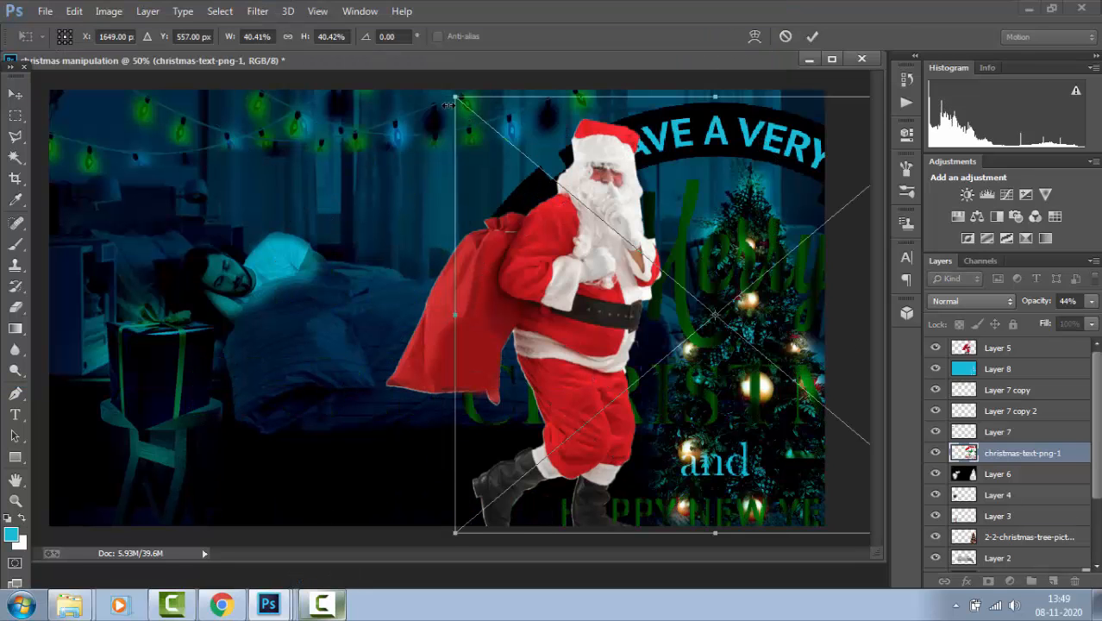
drag(455, 97, 665, 276)
drag(709, 312, 764, 139)
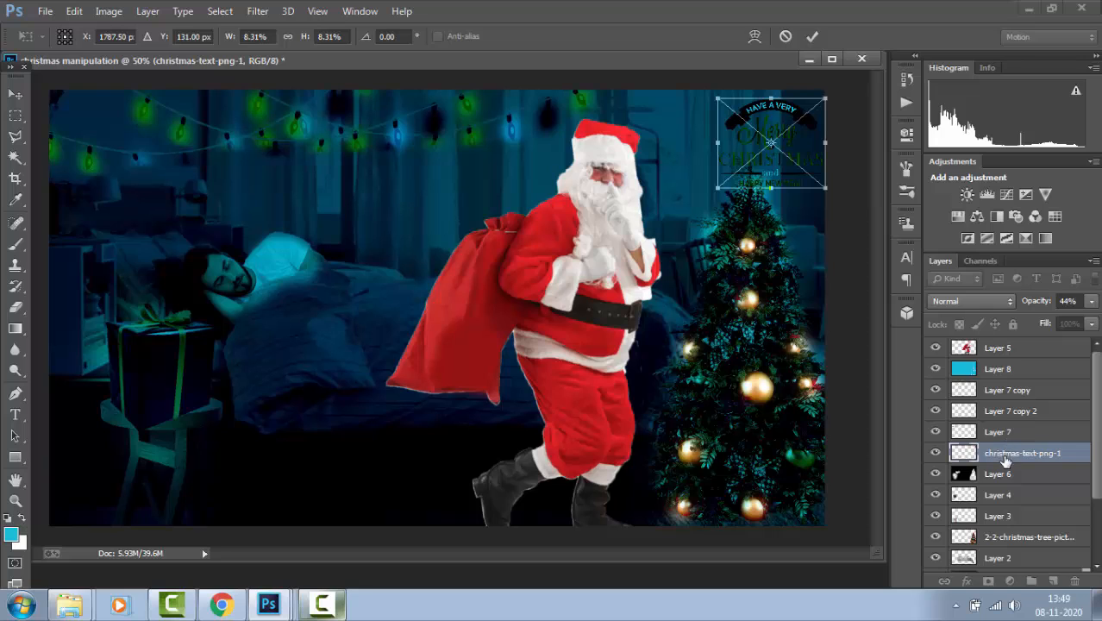
key(Return)
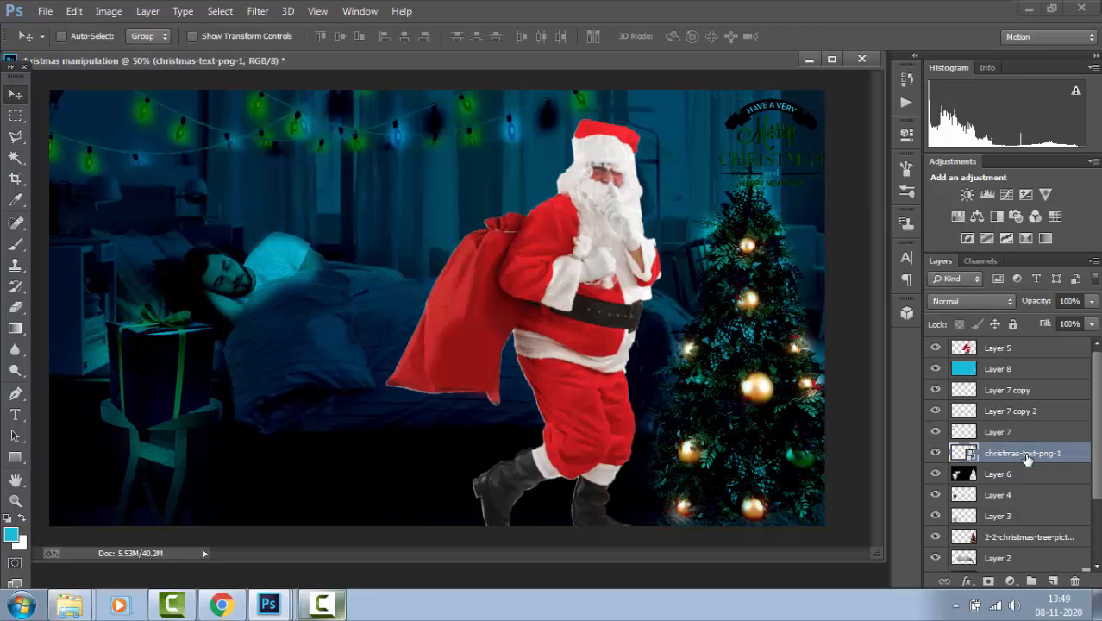
drag(1026, 456, 1019, 341)
drag(786, 176, 770, 166)
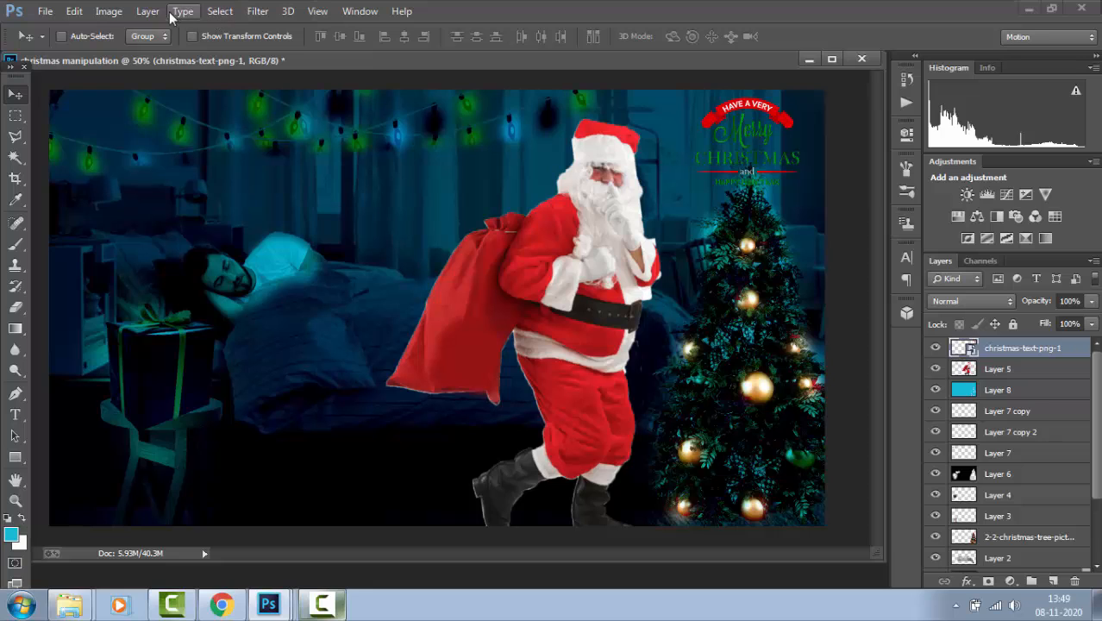
click(108, 13)
mouse_move(168, 32)
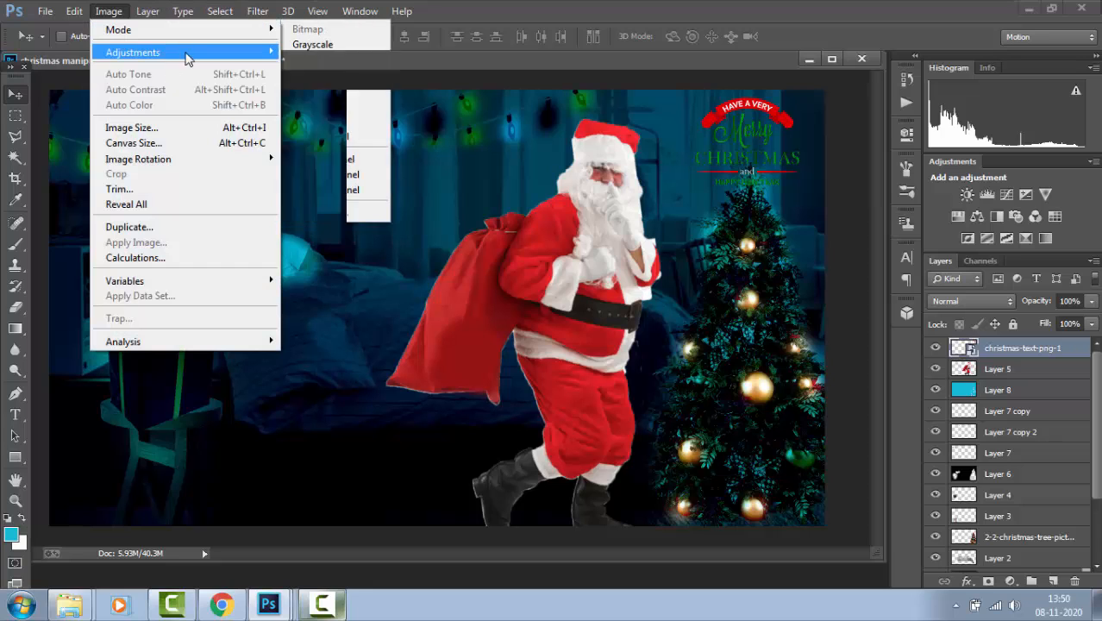
mouse_move(187, 53)
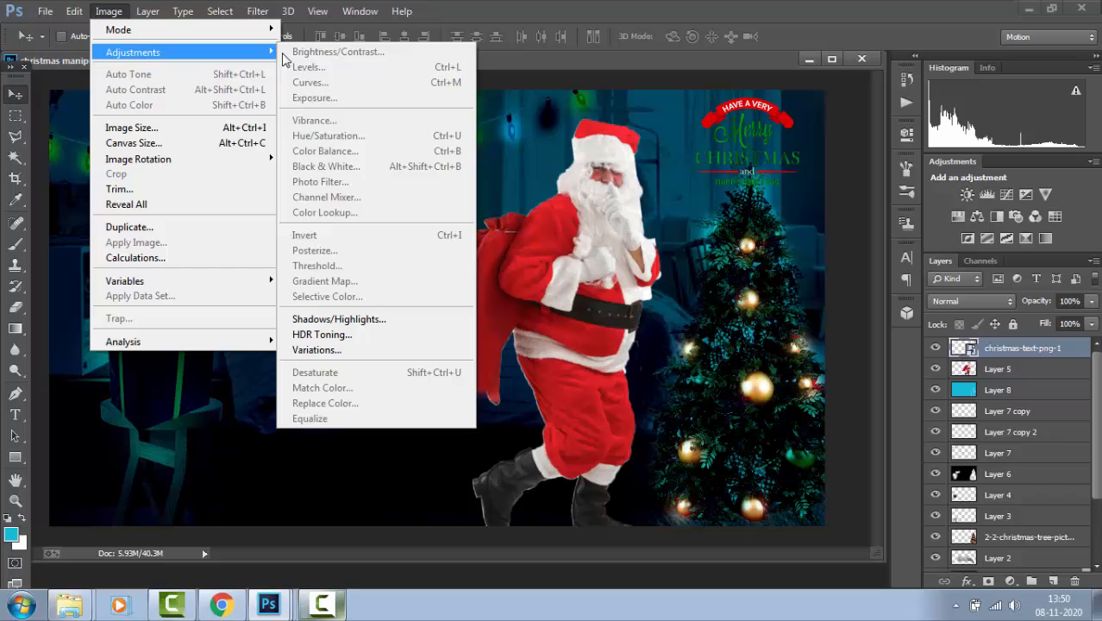
click(750, 167)
Shift the Christmas greeting slightly upward above the tree.
right_click(751, 167)
click(755, 169)
drag(755, 168, 757, 163)
key(alt+t)
click(725, 125)
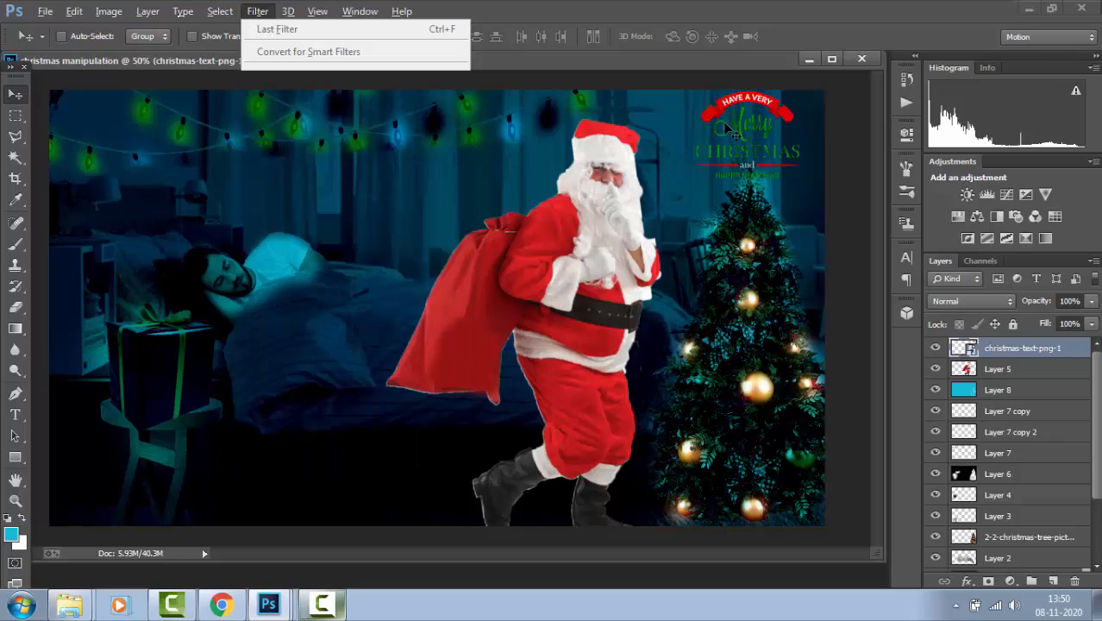
key(alt+t)
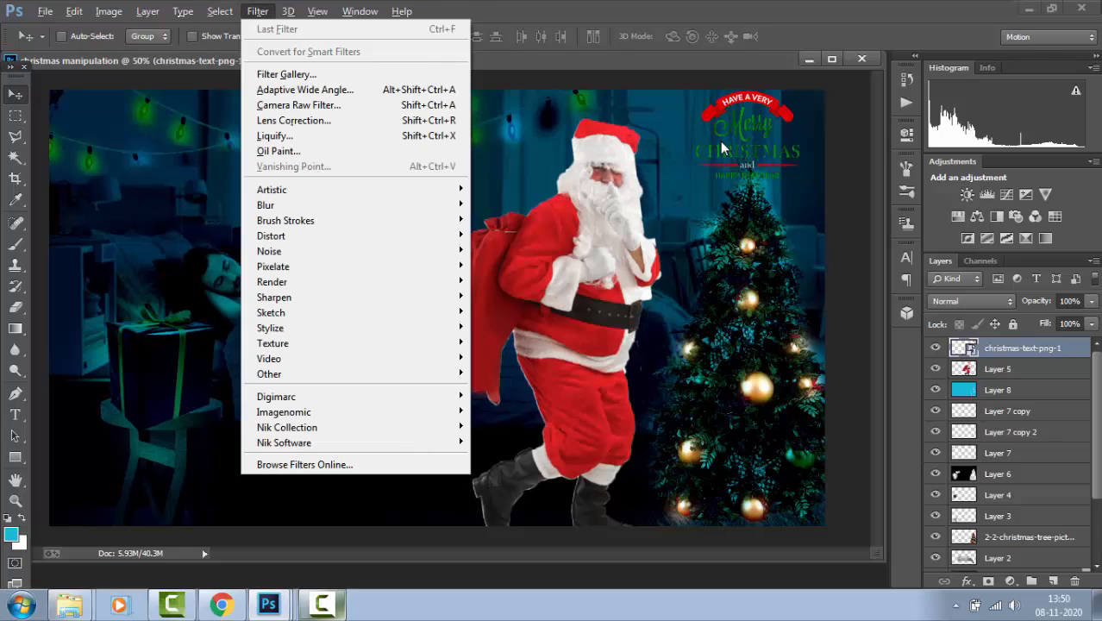
click(756, 151)
Rasterize the christmas-text-png-1 layer and scale the greeting down into the canvas's upper-right corner.
right_click(1037, 354)
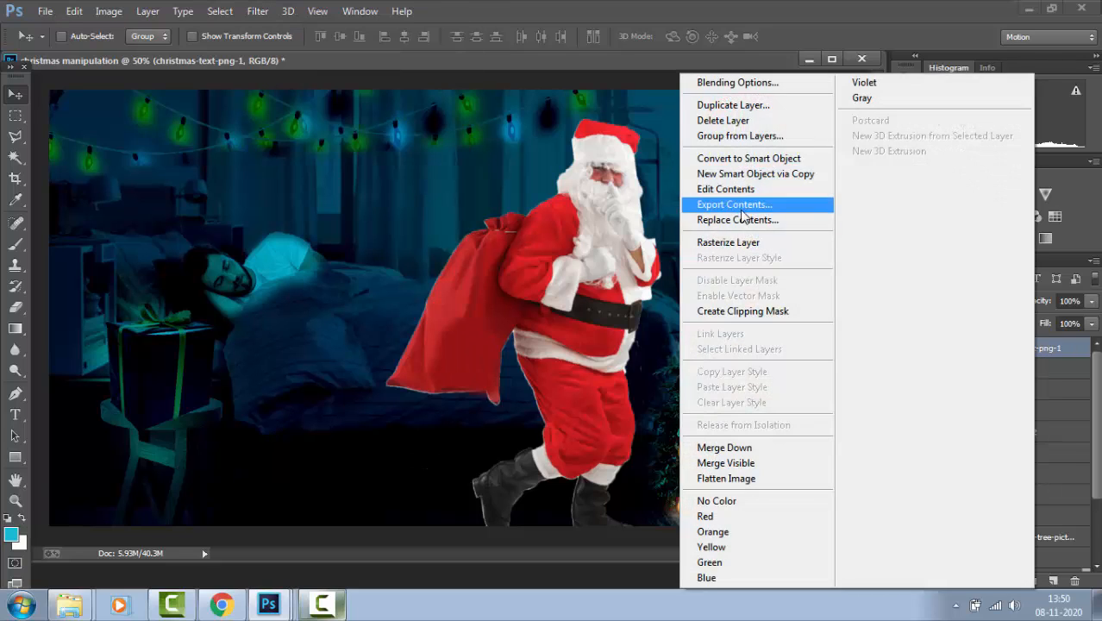
click(735, 242)
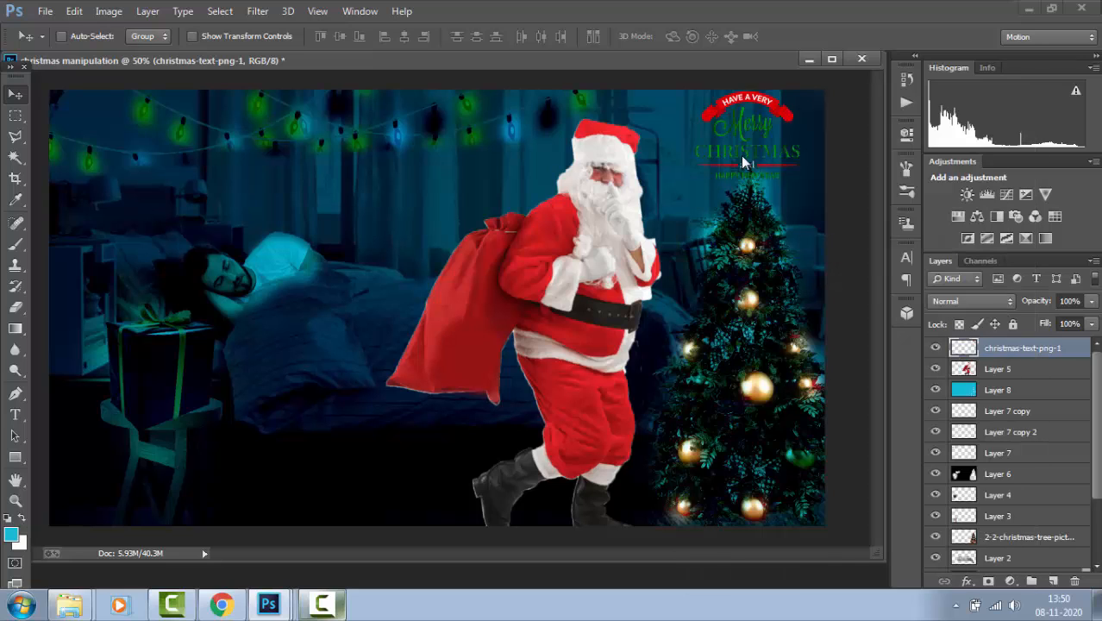
right_click(743, 157)
click(764, 169)
key(ctrl+t)
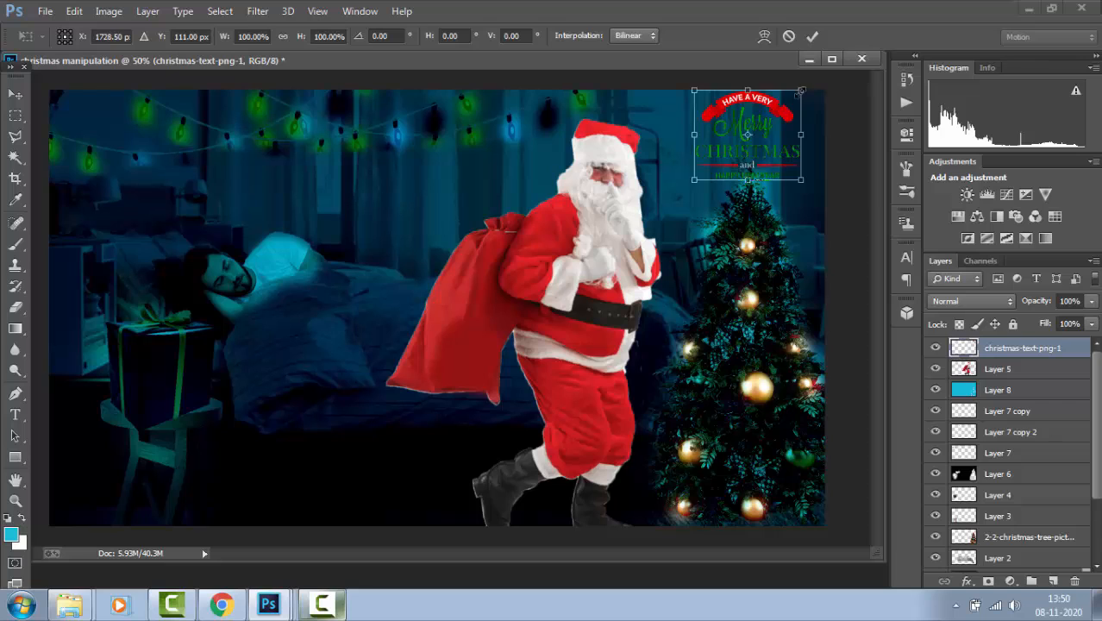
drag(802, 90, 809, 123)
key(Return)
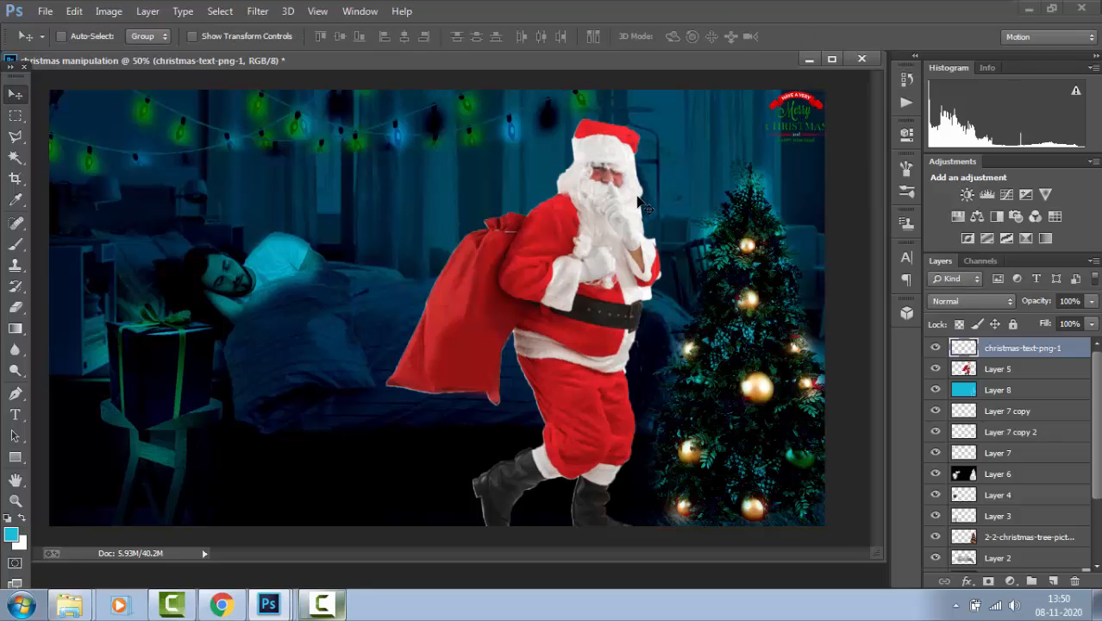
Nudge the greeting left and slightly down so that it sits fully inside the canvas's upper-right corner.
key(Left)
key(Left)
key(Left)
key(Left)
key(Left)
key(Left)
key(Left)
key(Left)
key(Left)
key(Left)
key(Left)
key(Left)
key(Left)
key(Left)
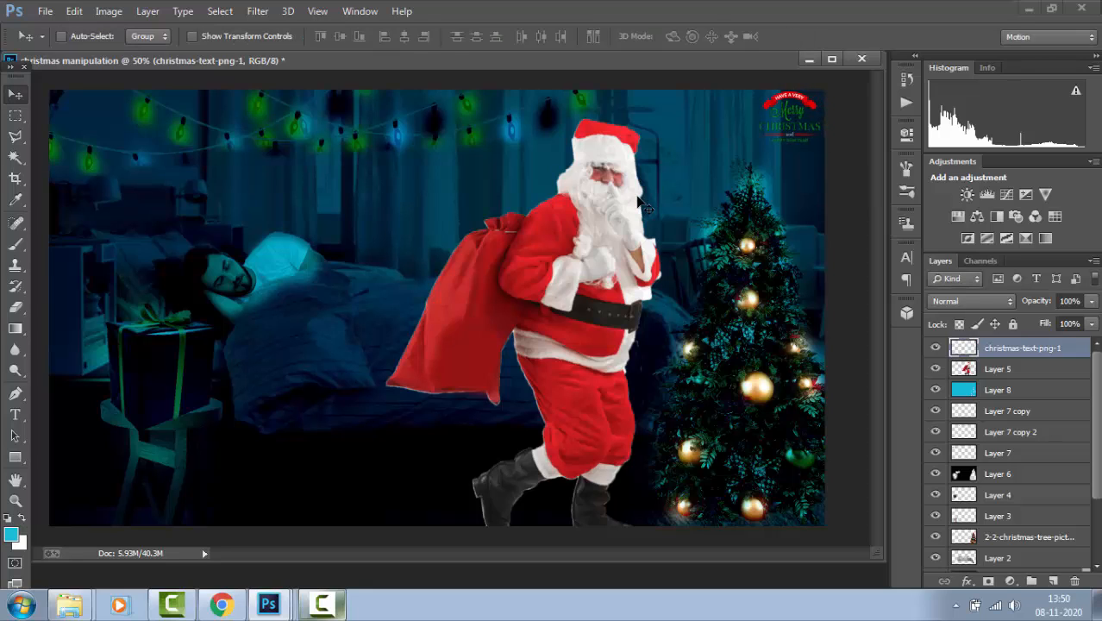
key(Down)
key(Down)
key(Down)
key(Down)
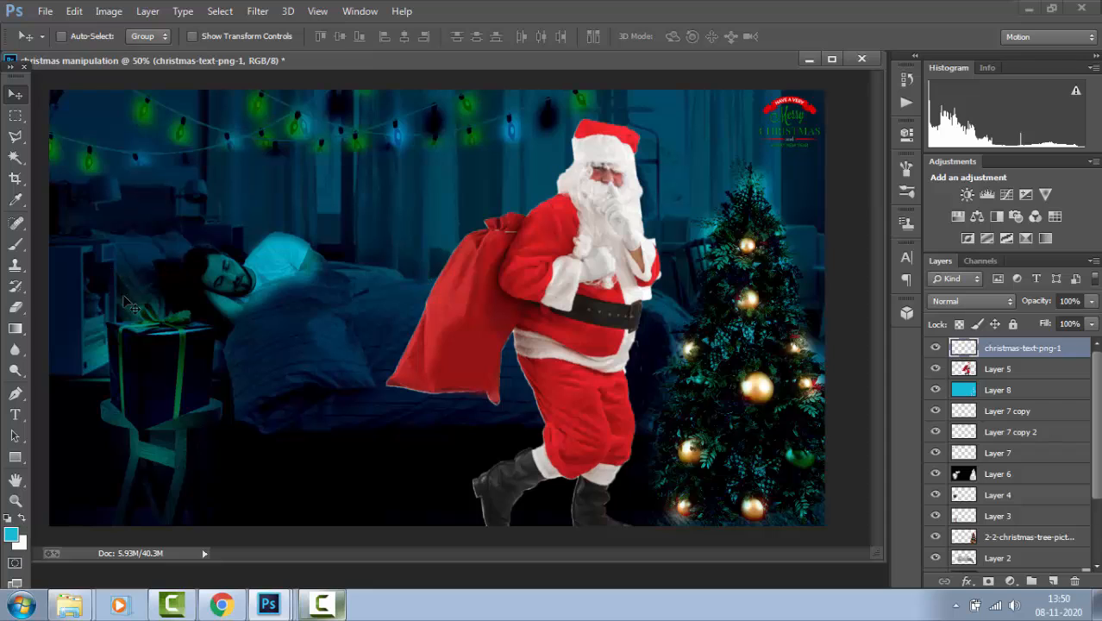
Set the foreground colour to black (000000) and paint on Layer 6 with a 90 px brush along the quilt's edge below the sleeping man.
click(968, 477)
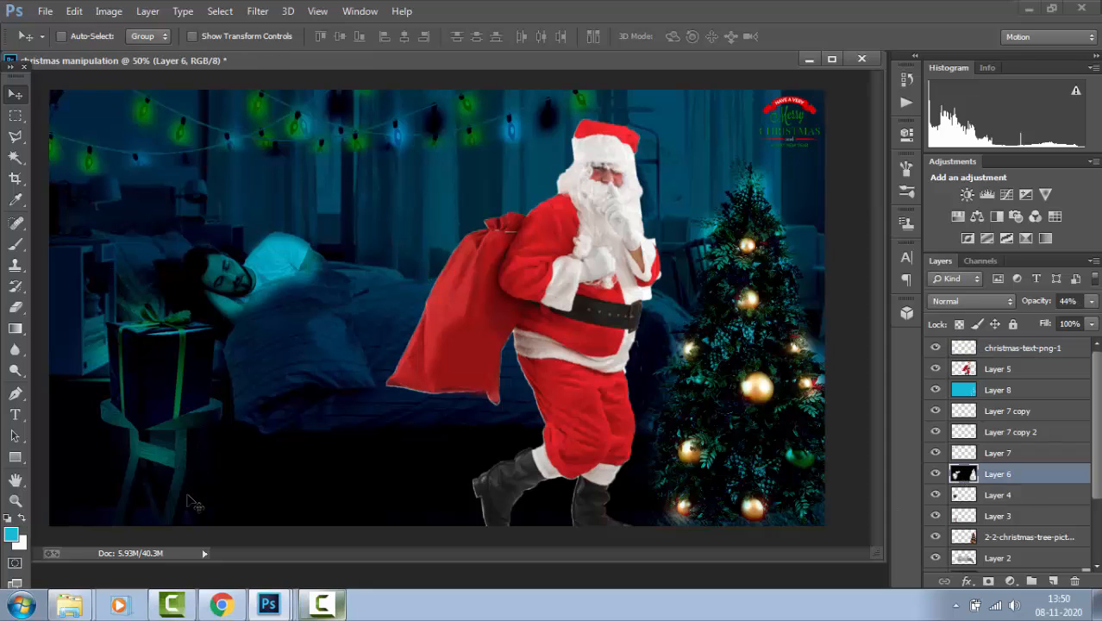
click(11, 536)
click(534, 347)
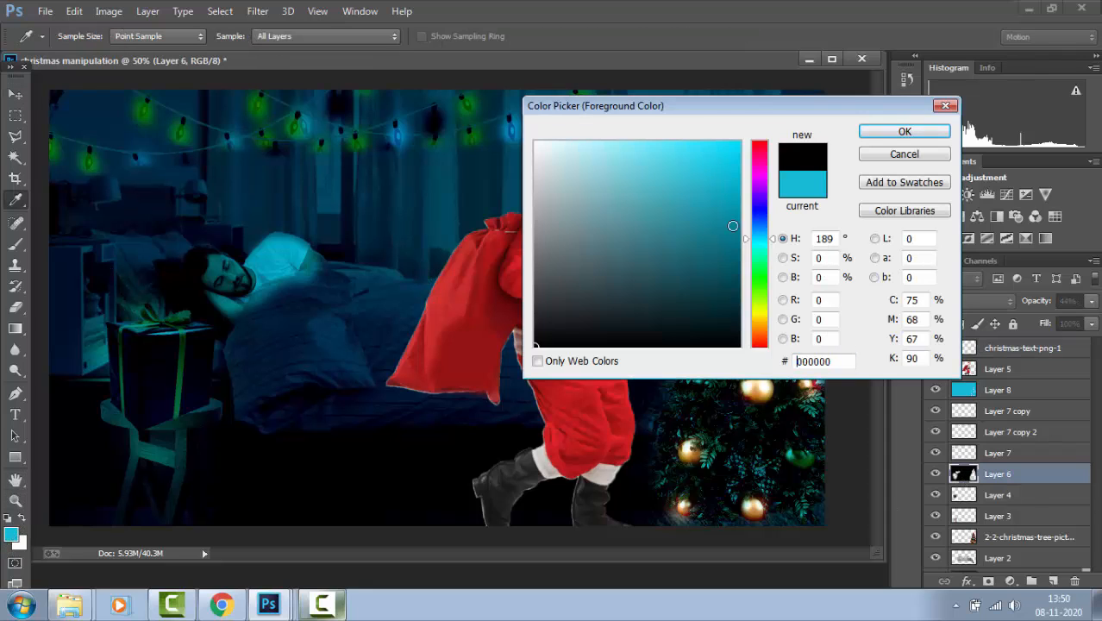
click(902, 130)
click(15, 245)
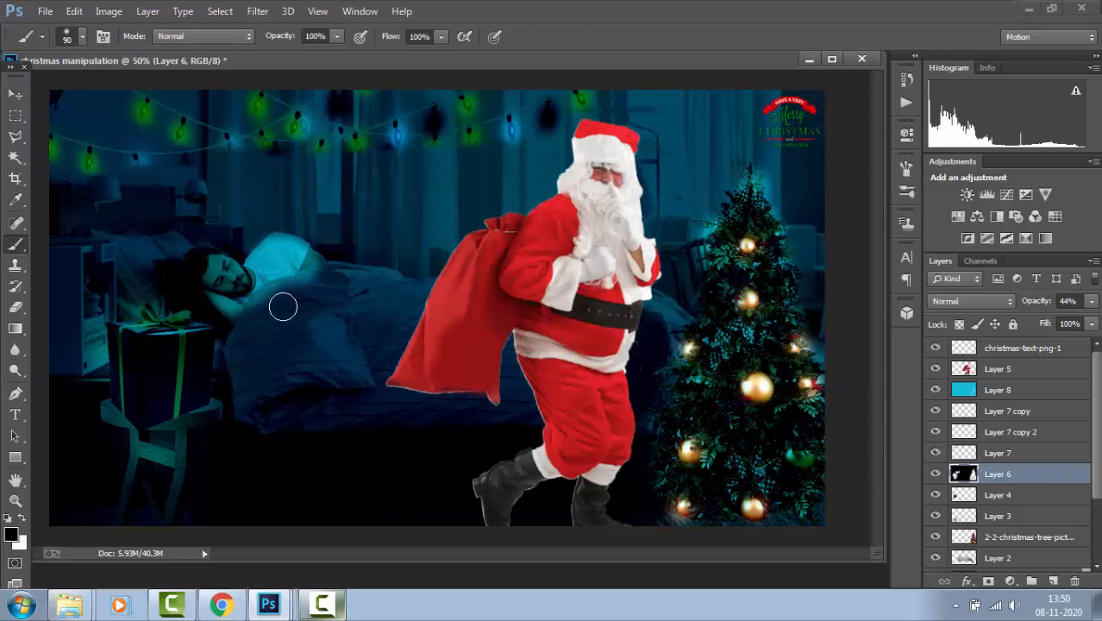
mouse_move(325, 266)
mouse_down()
mouse_move(304, 296)
mouse_move(315, 270)
mouse_move(205, 313)
mouse_up()
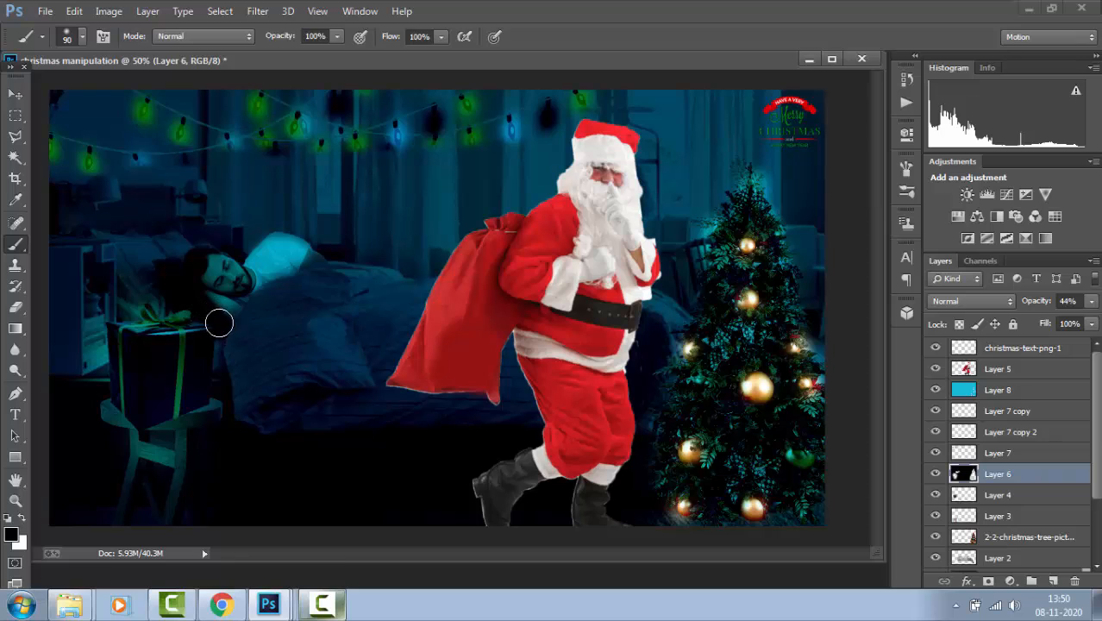